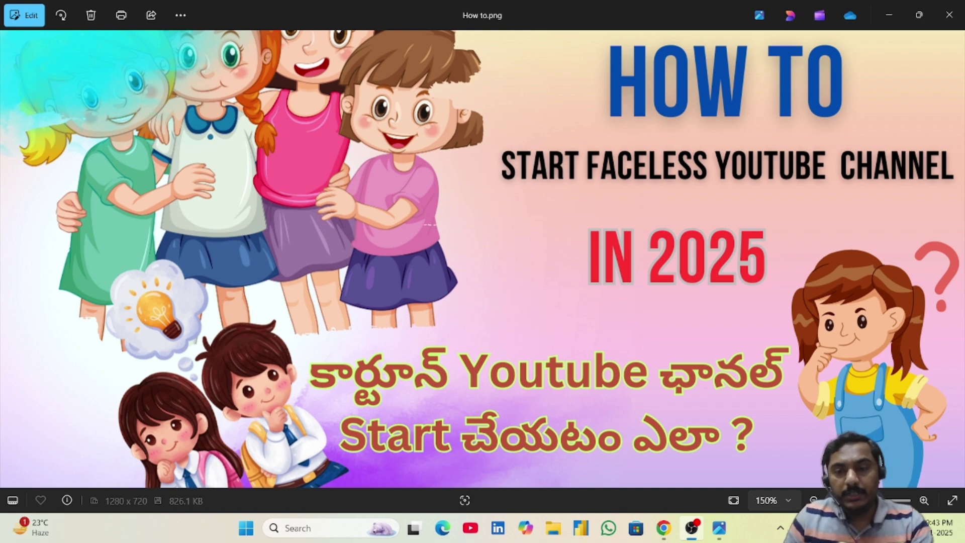
Step: Switch to Chrome's YouTube window and play part of the old woman story video, skipping ahead to about 0:38 before pausing
mouse_move(662, 534)
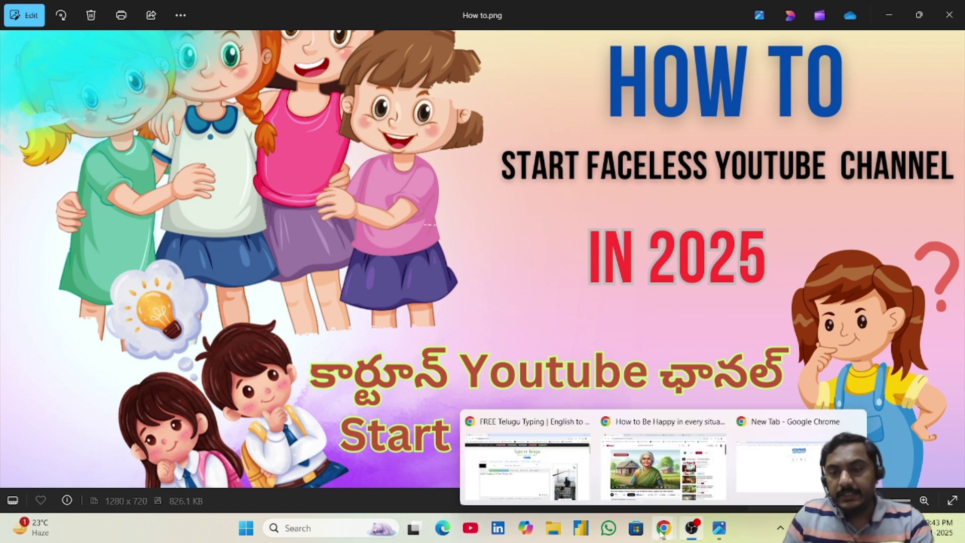
click(663, 462)
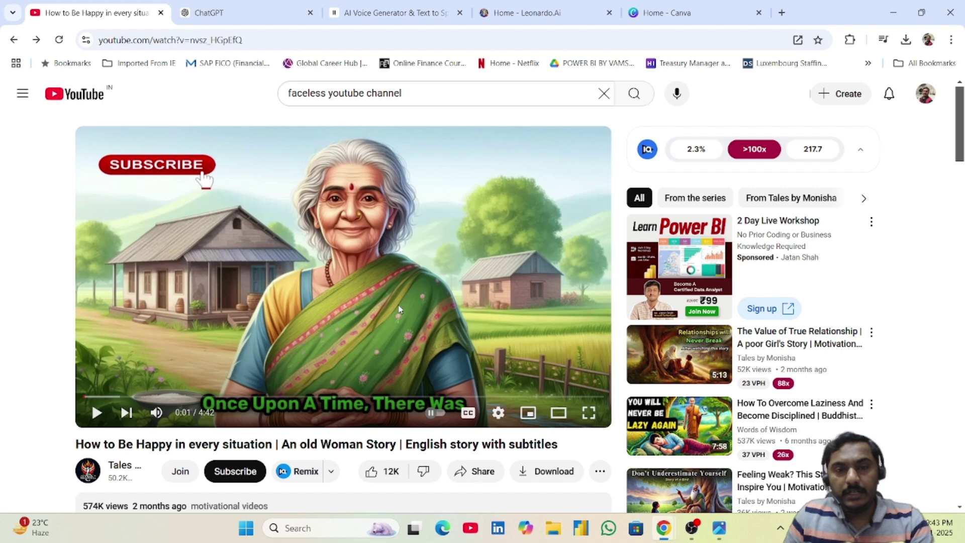
click(98, 416)
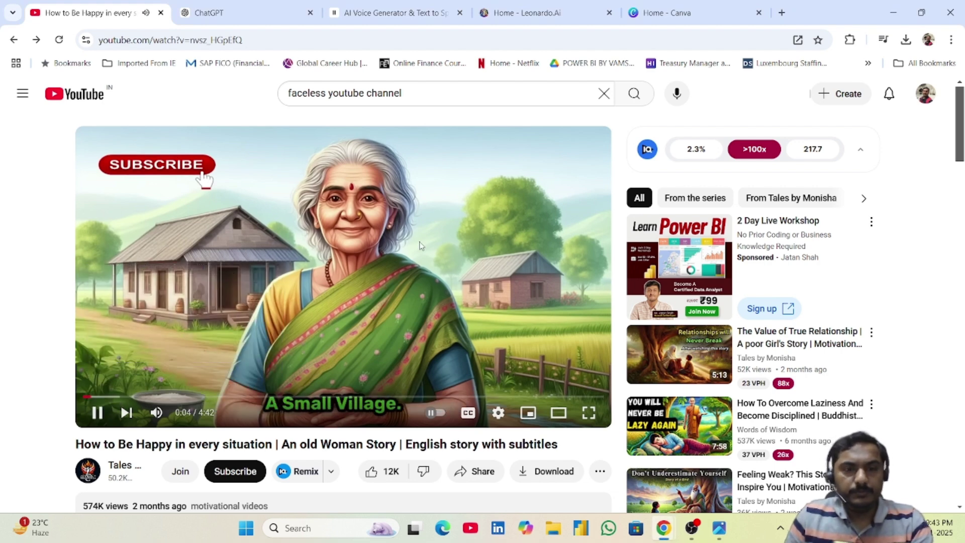
click(152, 397)
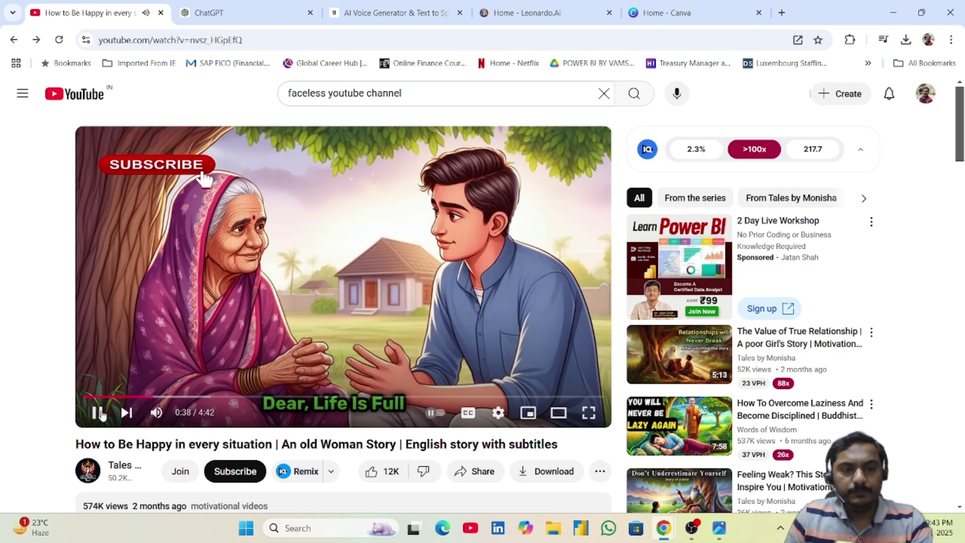
click(99, 413)
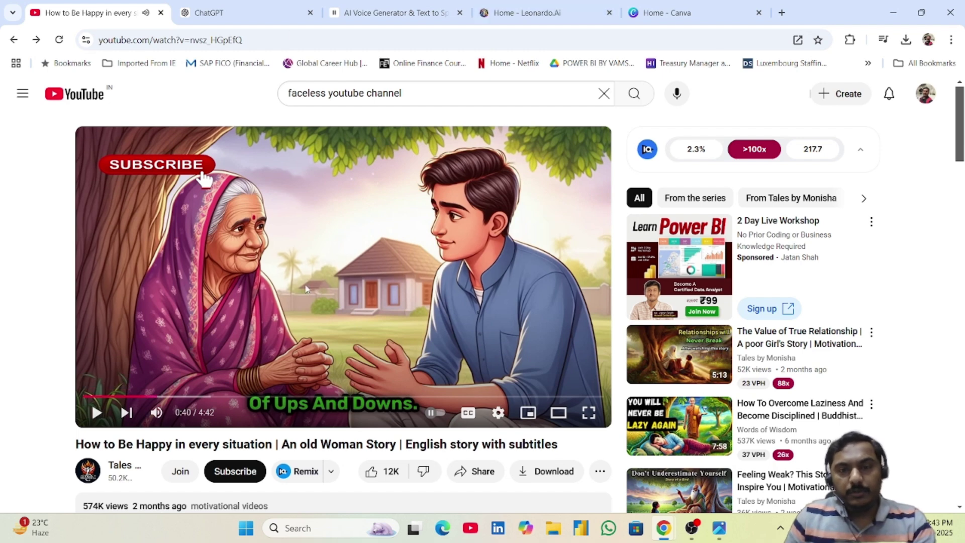
Step: Look over the open ChatGPT, ElevenLabs, Leonardo.Ai and Canva pages one after another
click(237, 22)
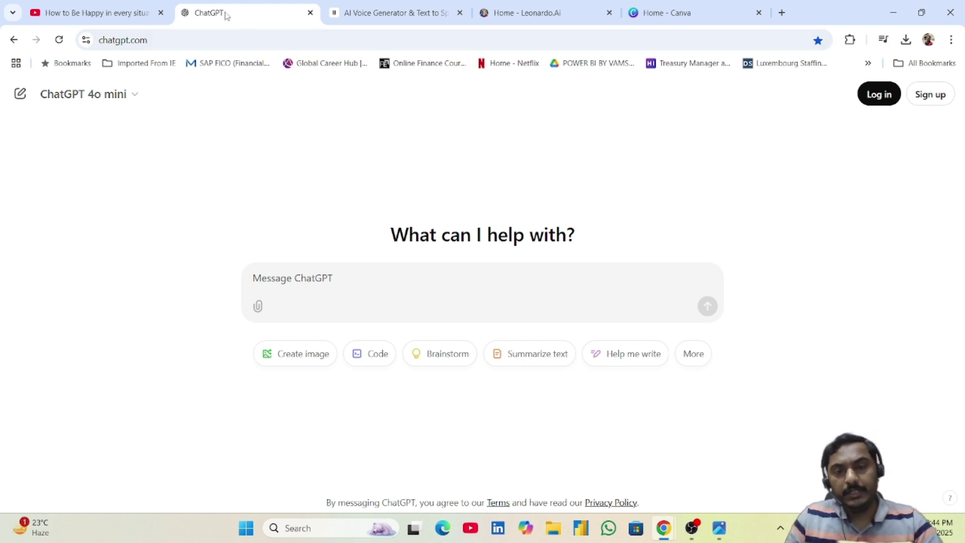
click(377, 15)
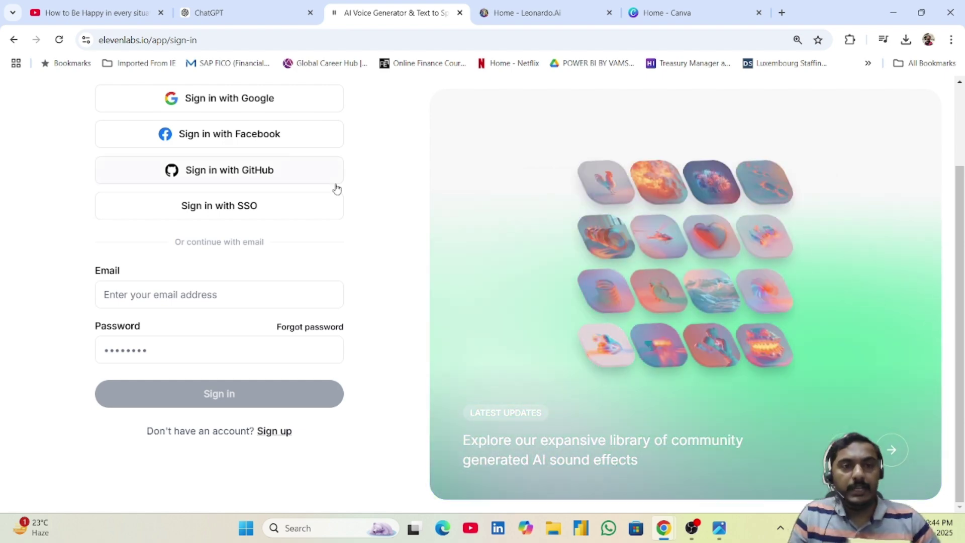
click(541, 19)
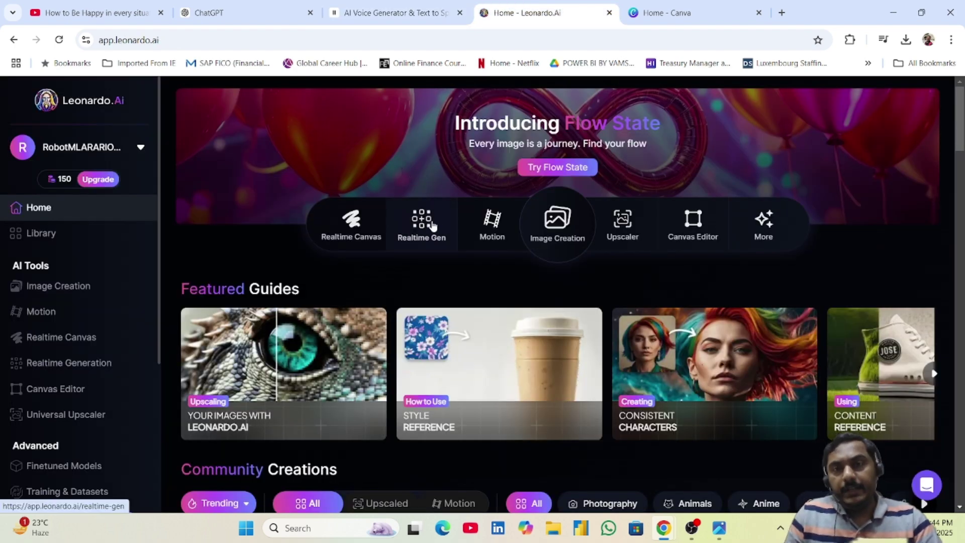
scroll(485, 269, down, 6)
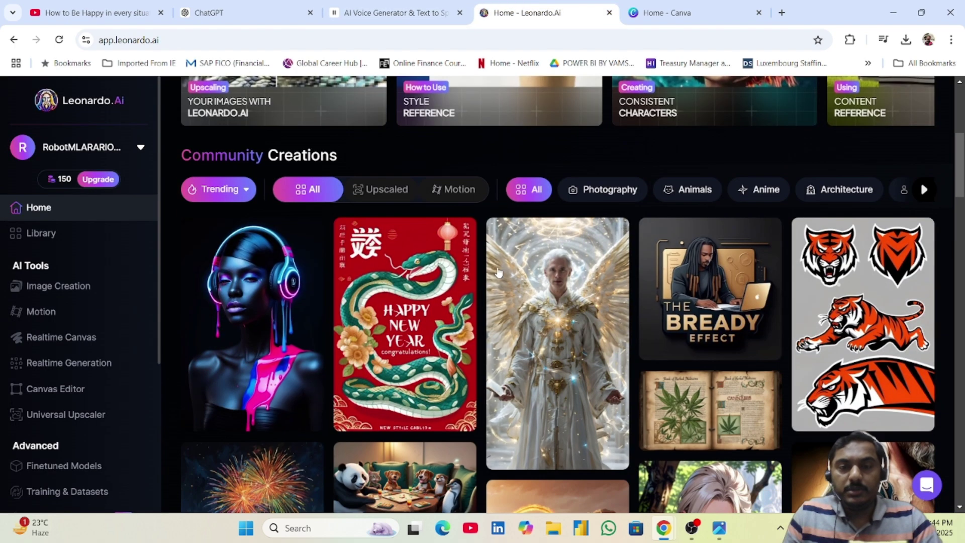
scroll(388, 258, up, 2)
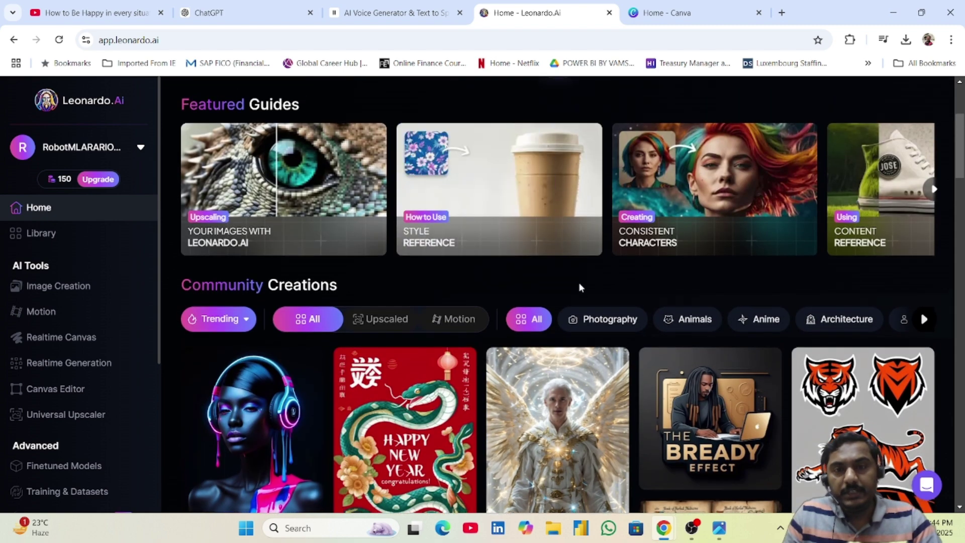
scroll(577, 282, up, 4)
click(668, 13)
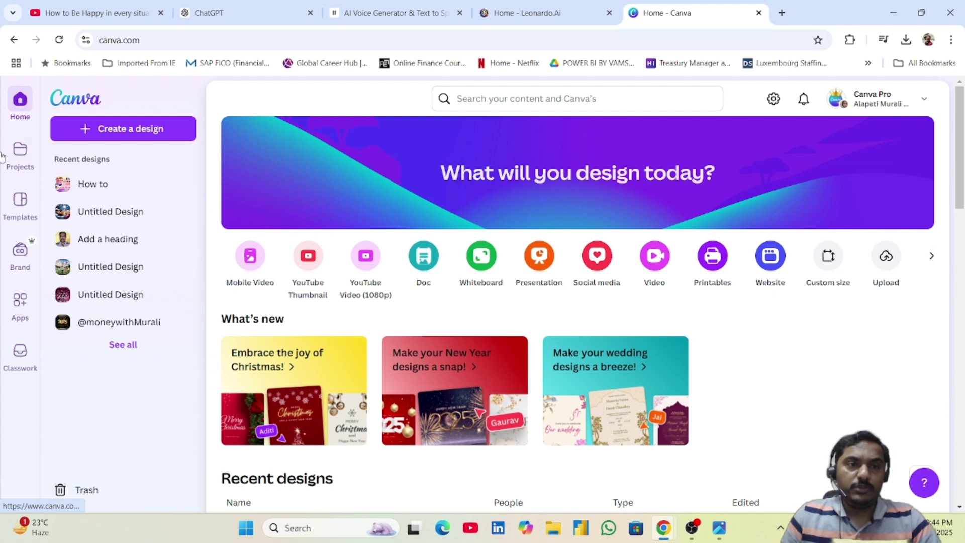
Step: Return to ChatGPT and send the prompt "kids bedtime stories"
click(216, 13)
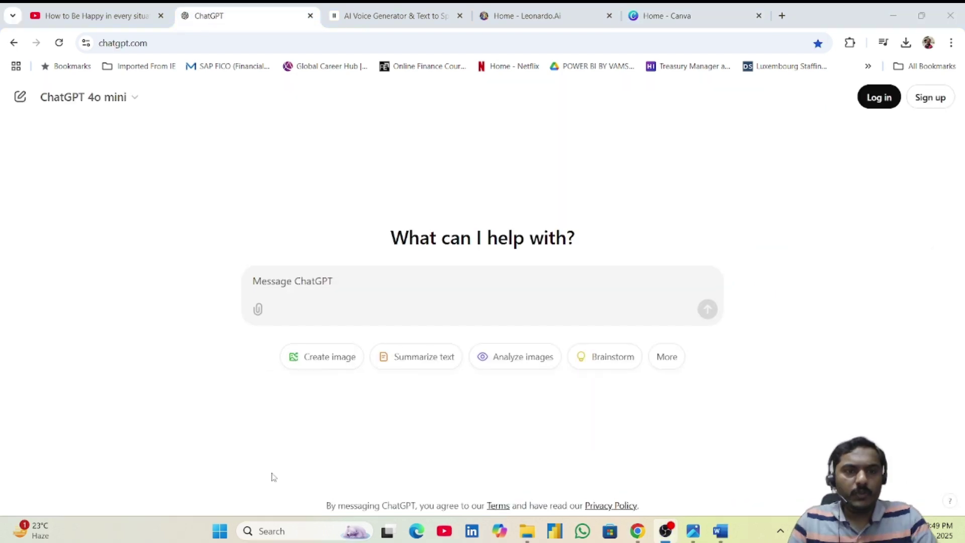
click(351, 283)
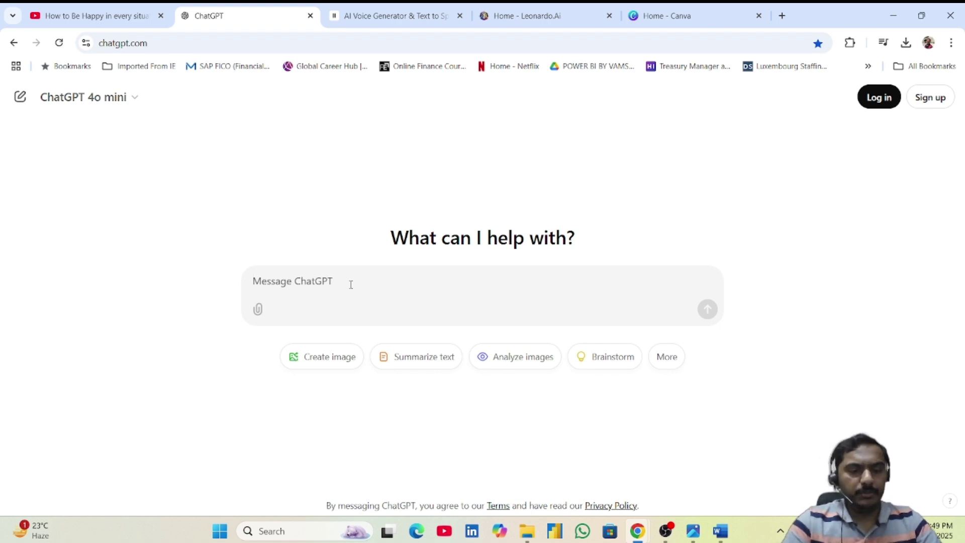
text(kids )
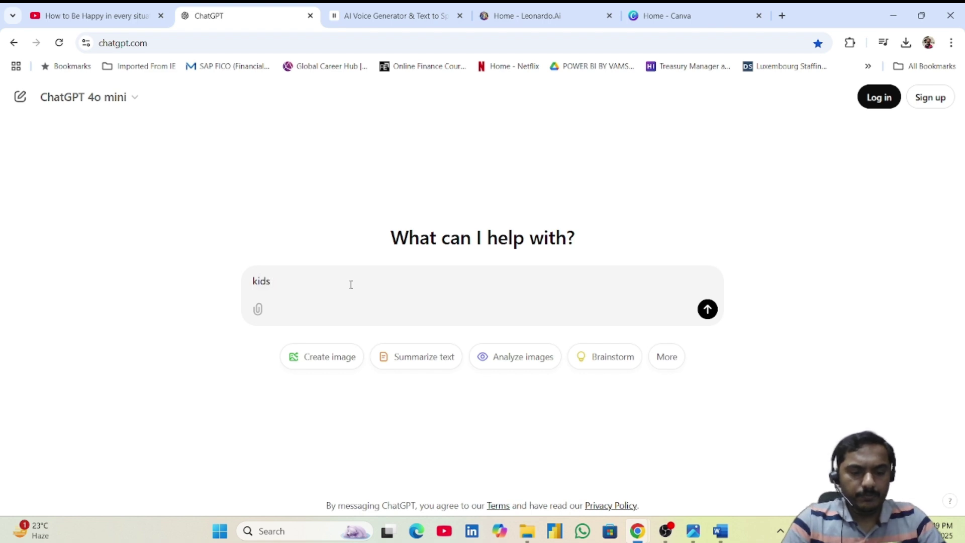
text(bedtime s)
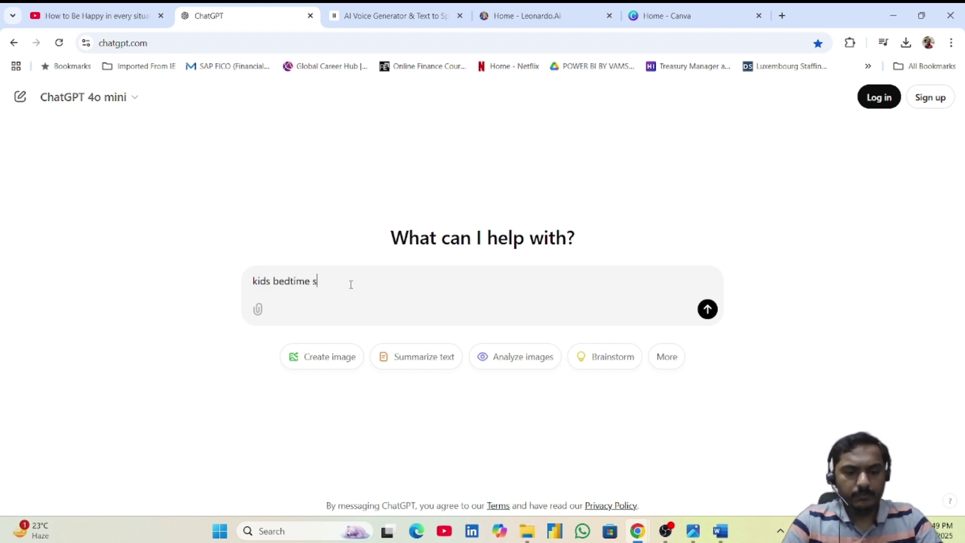
text(tories)
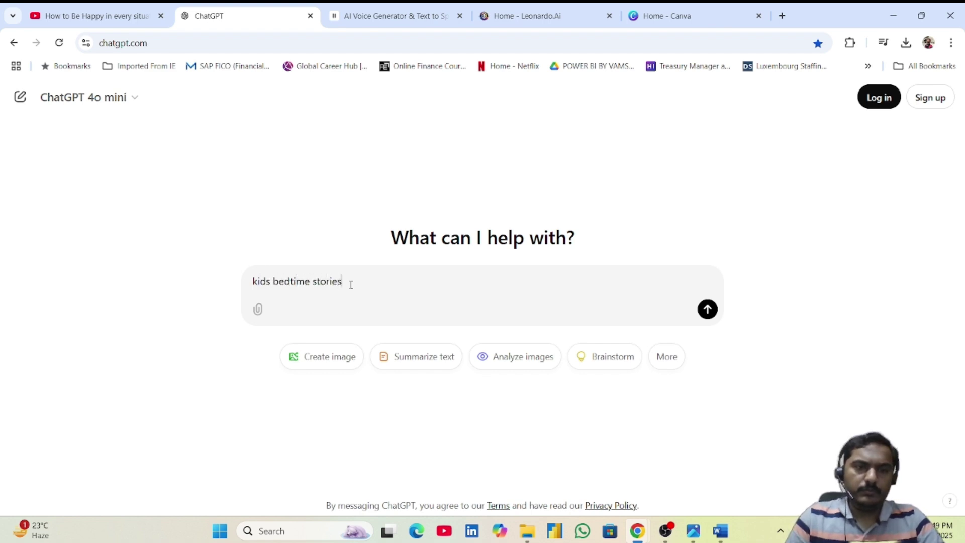
key(Return)
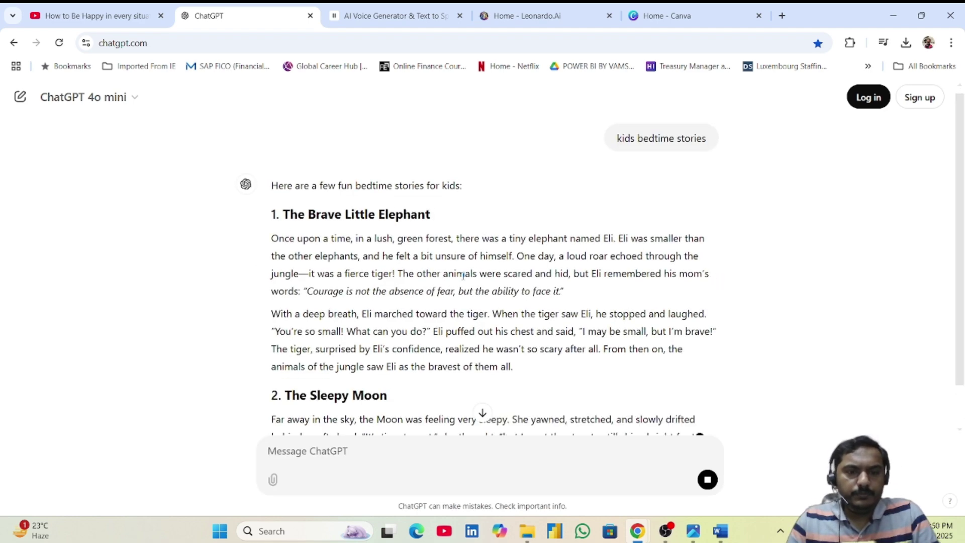
Step: Skim the generated stories and request additional ones with the prompt "Few more"
scroll(472, 267, down, 5)
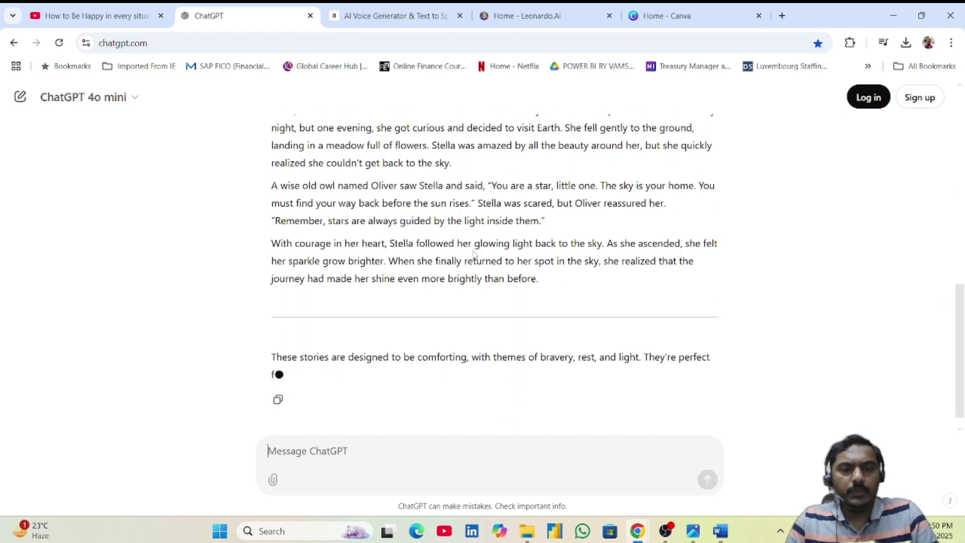
scroll(472, 254, up, 15)
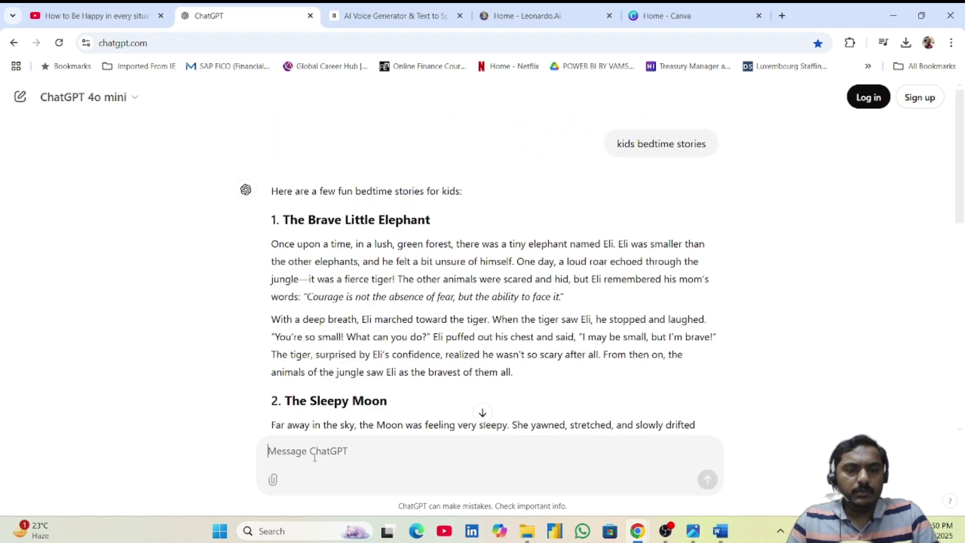
text(Few more)
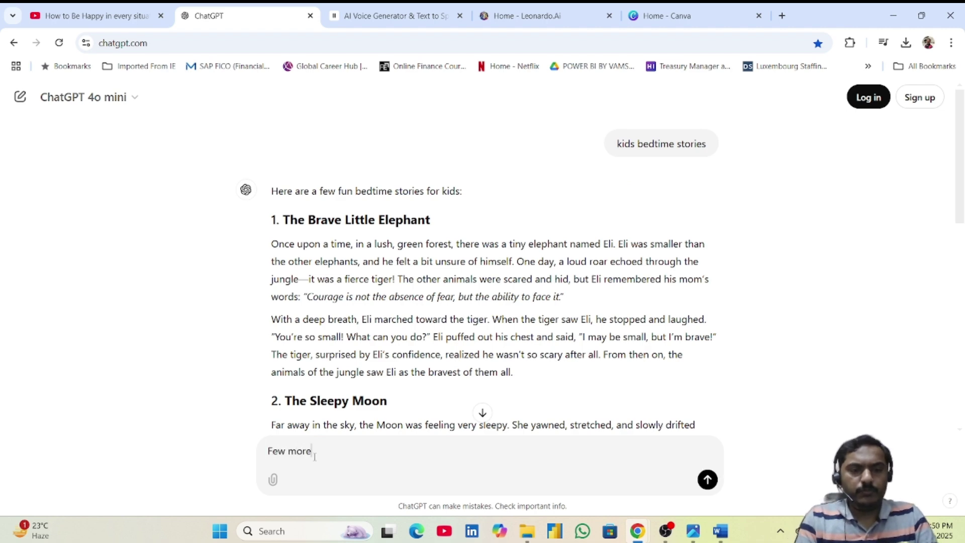
key(Return)
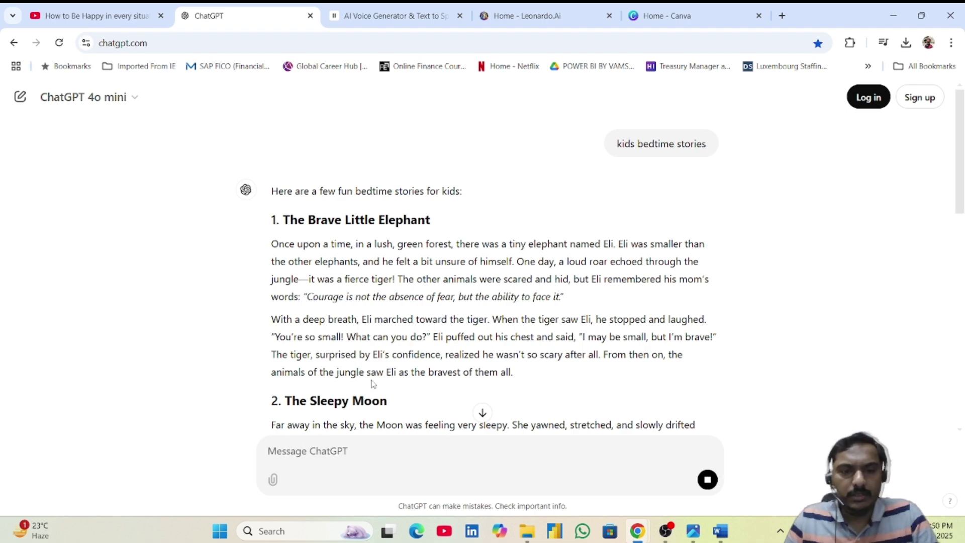
Step: Read through the additional bedtime stories to find one suitable for the video
scroll(430, 383, down, 15)
scroll(433, 327, down, 4)
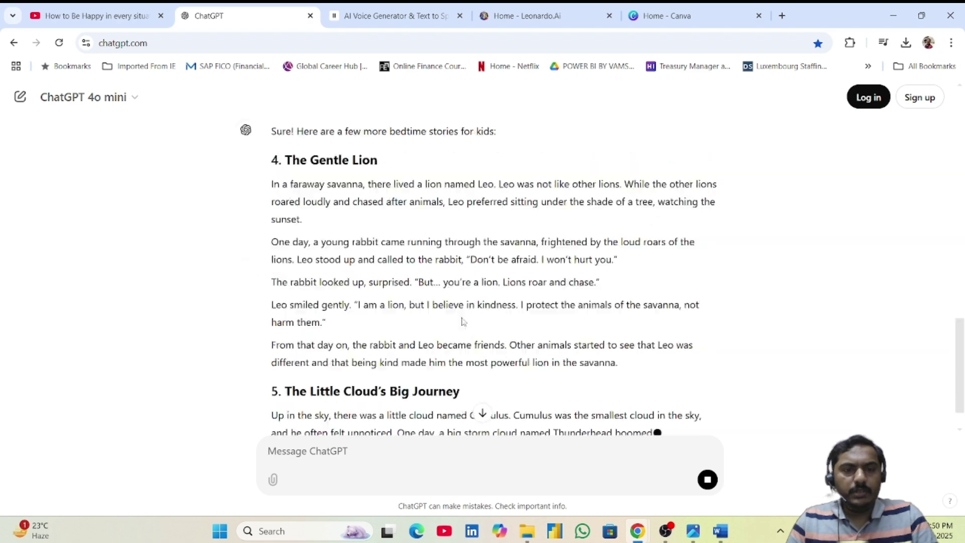
scroll(478, 409, up, 3)
scroll(467, 352, down, 6)
scroll(466, 316, down, 1)
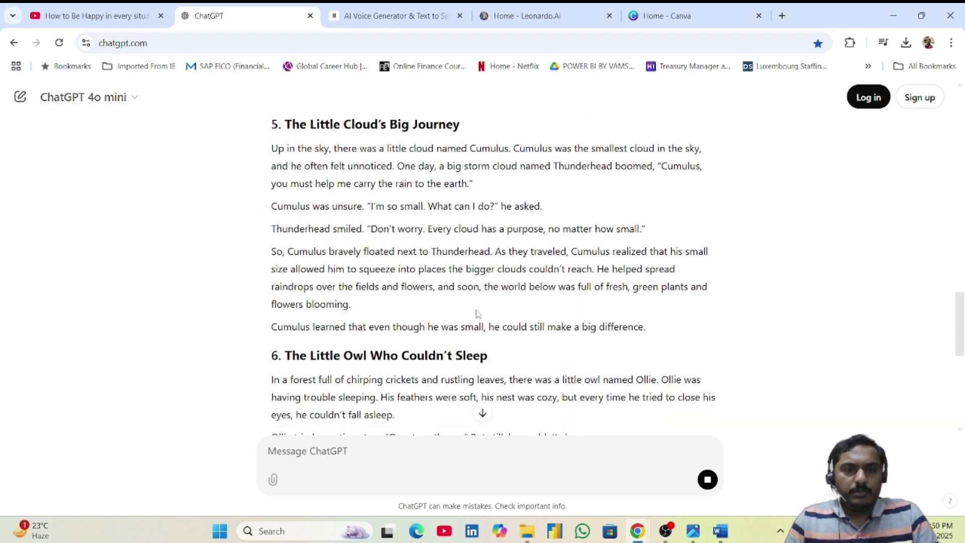
scroll(477, 314, down, 1)
scroll(477, 315, down, 4)
scroll(477, 314, down, 3)
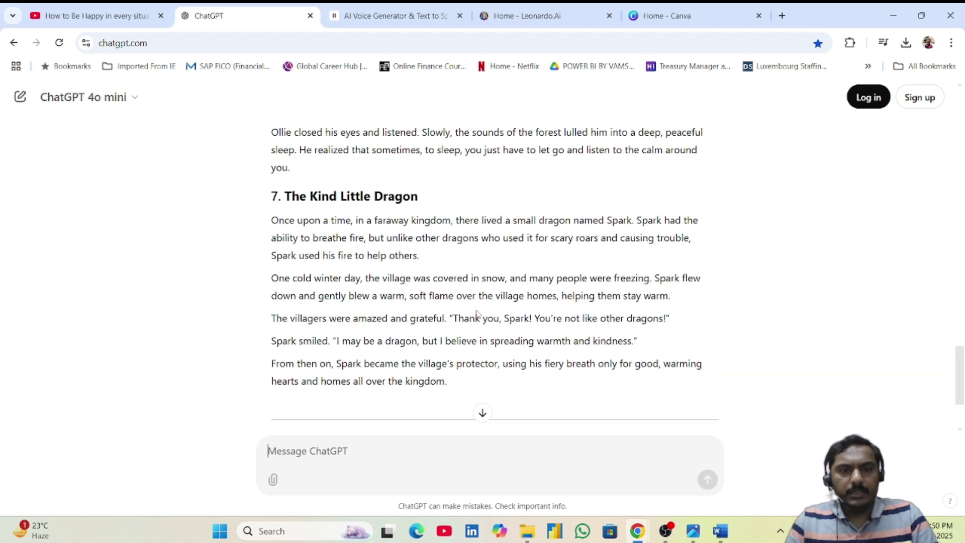
scroll(477, 314, up, 15)
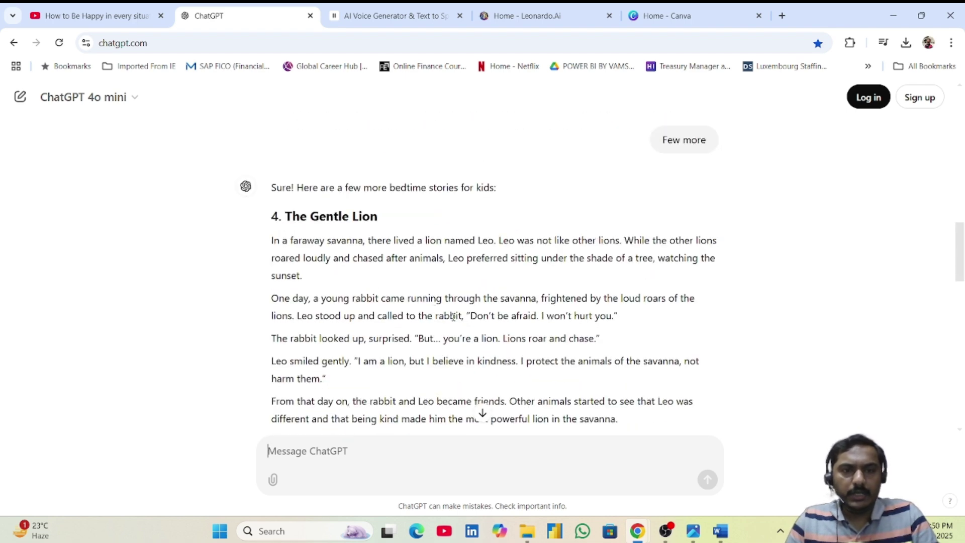
Step: Copy the title "The Gentle Lion" into a new prompt and send "Write full story for The Gentle Lion"
drag(394, 222, 287, 229)
click(347, 453)
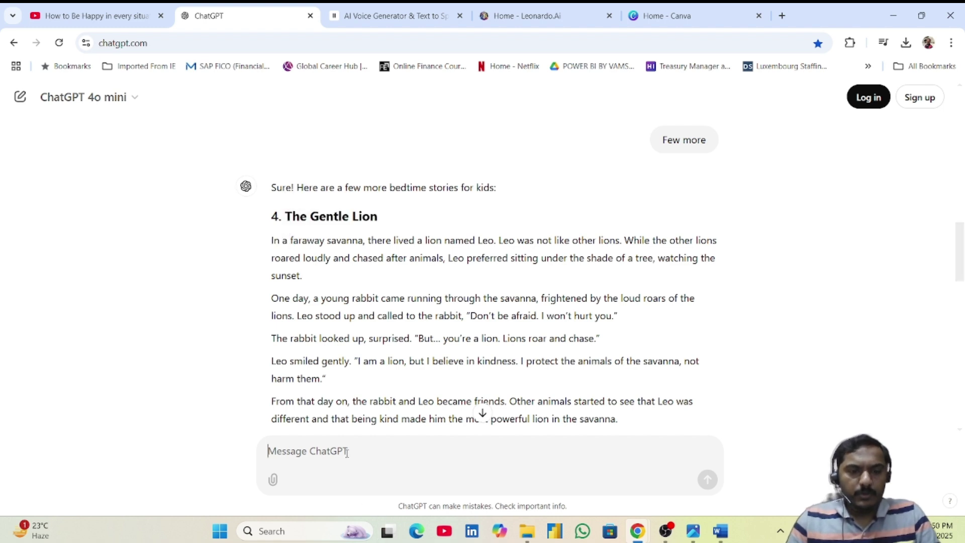
drag(379, 218, 290, 220)
key(ctrl+c)
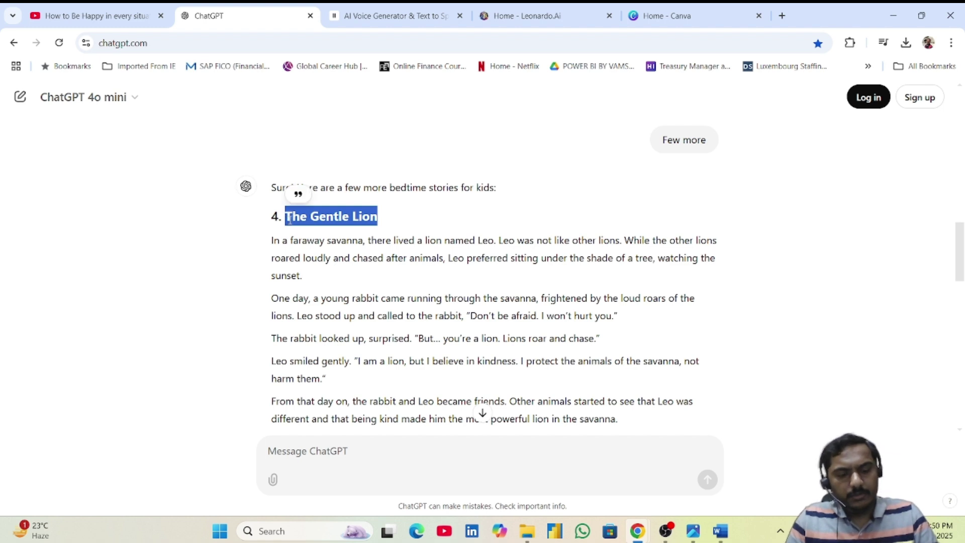
click(335, 451)
text(W)
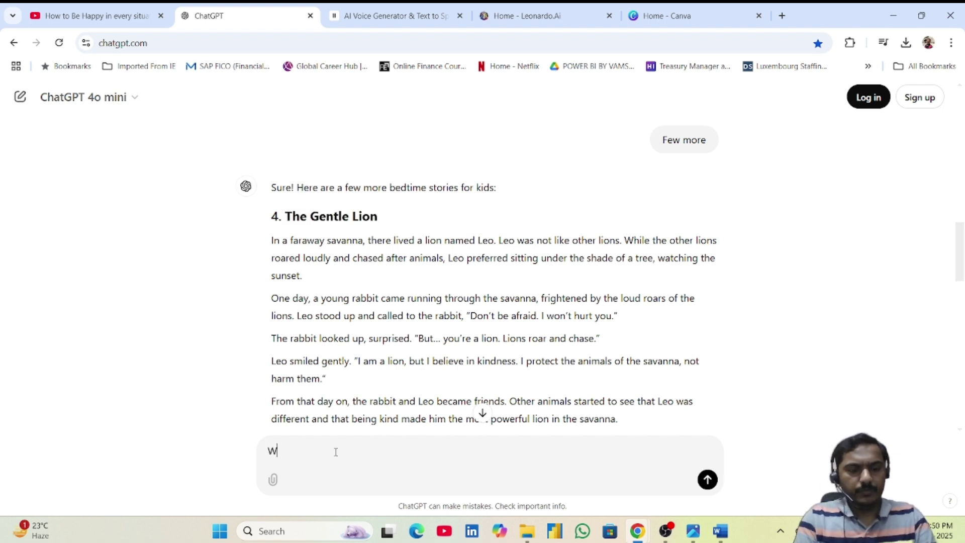
text(rite fu)
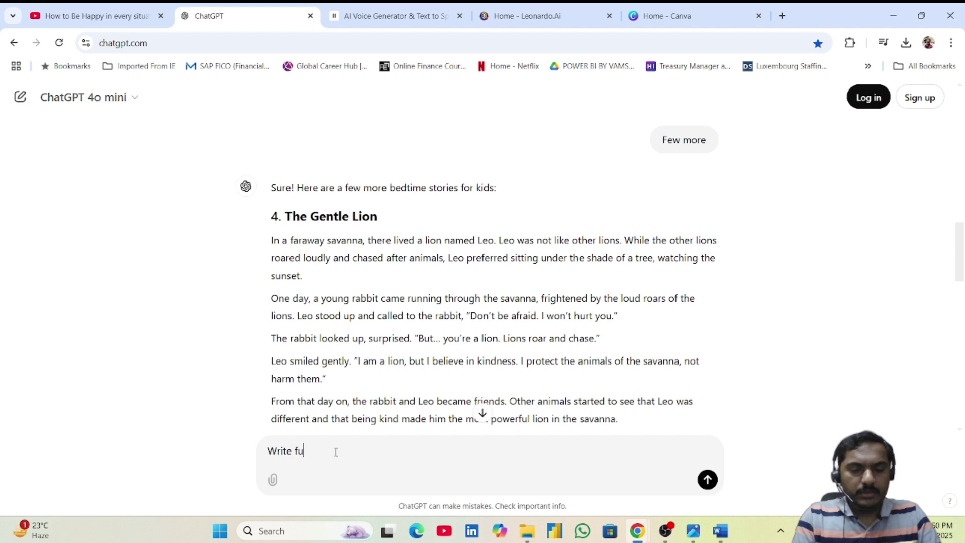
text(ll story for)
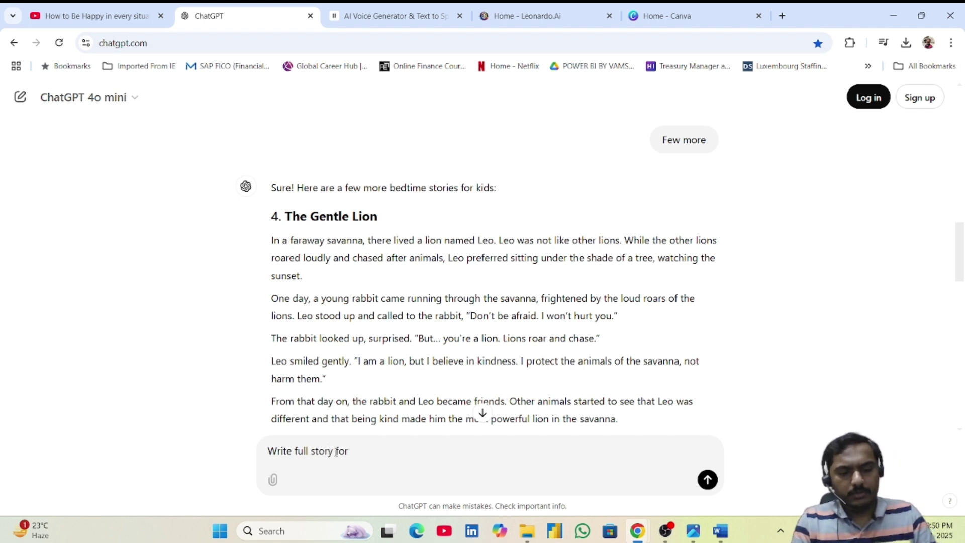
key(ctrl+v)
scroll(452, 402, down, 1)
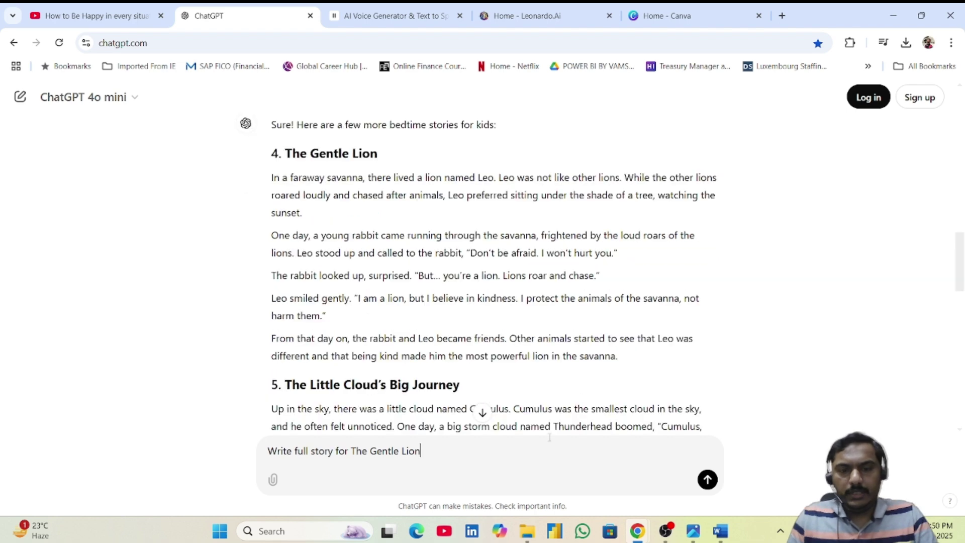
click(708, 479)
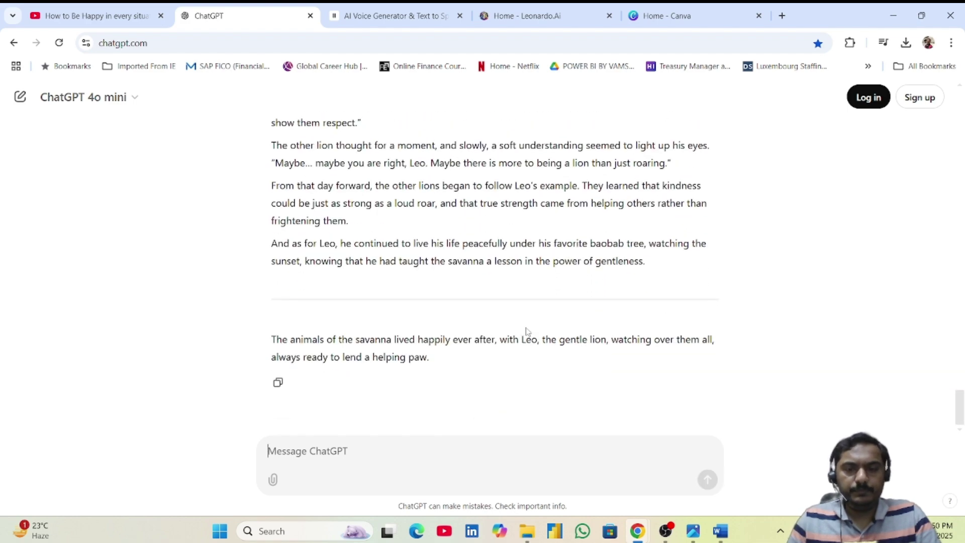
Step: Send ChatGPT the prompt "Write Prompt for this story scene by scene with backround" after skimming the full Gentle Lion story
scroll(522, 334, up, 20)
scroll(508, 341, down, 7)
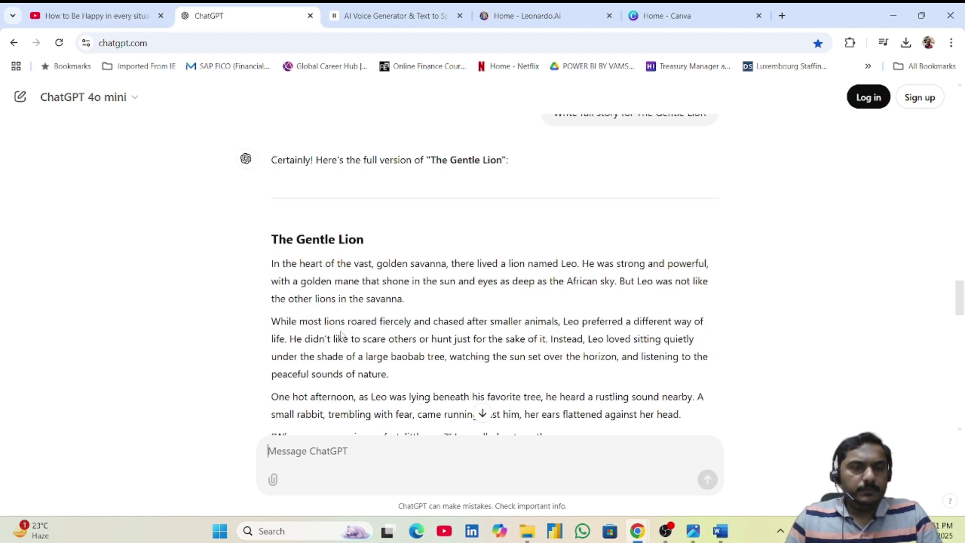
scroll(407, 316, down, 15)
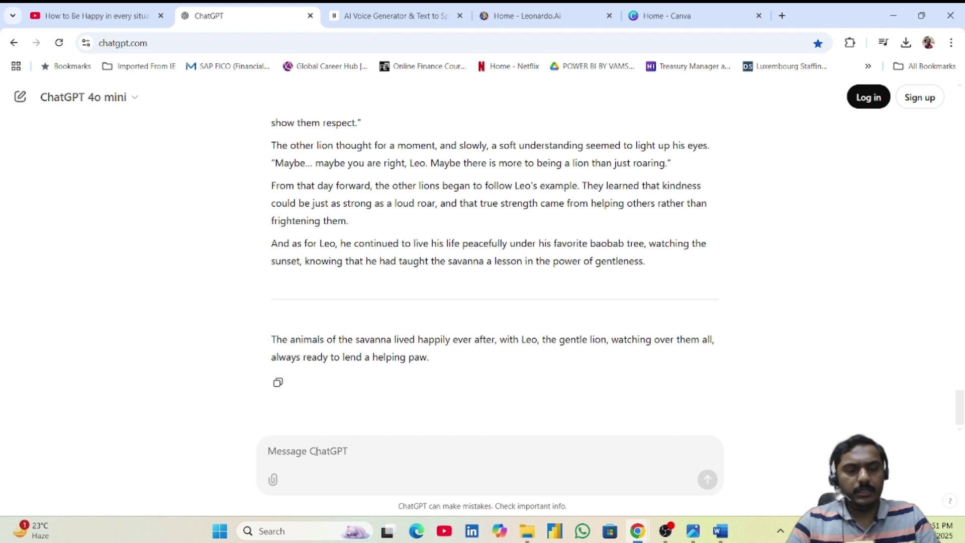
click(313, 451)
text(Write)
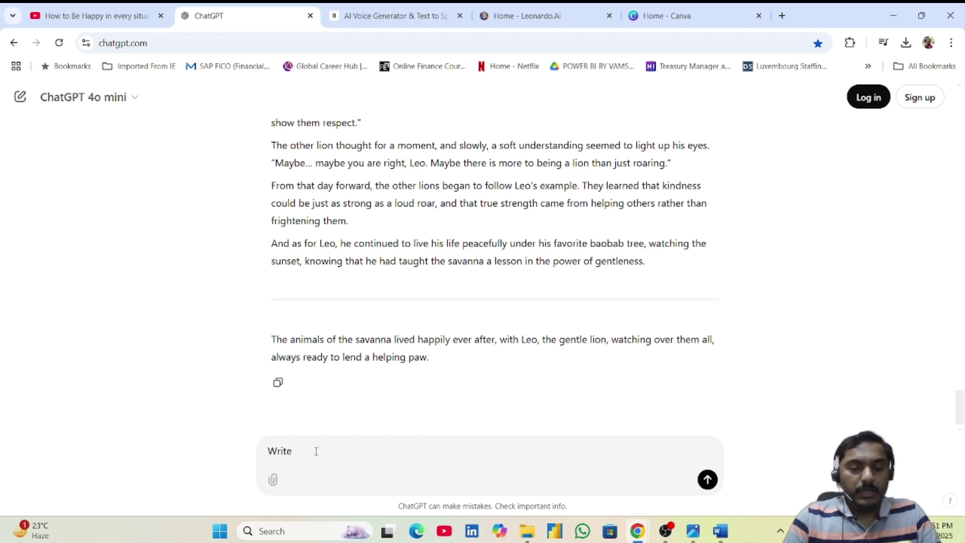
text( Prompt)
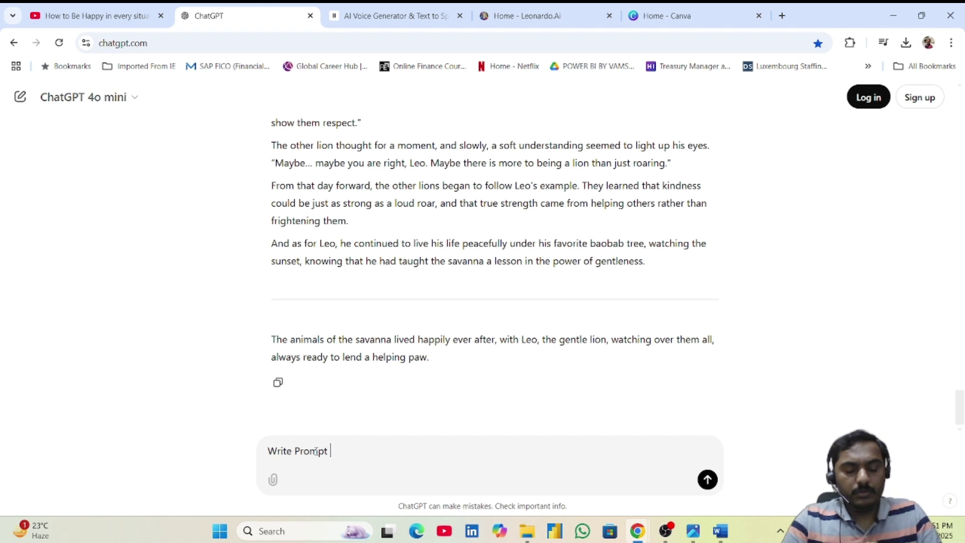
text( for this)
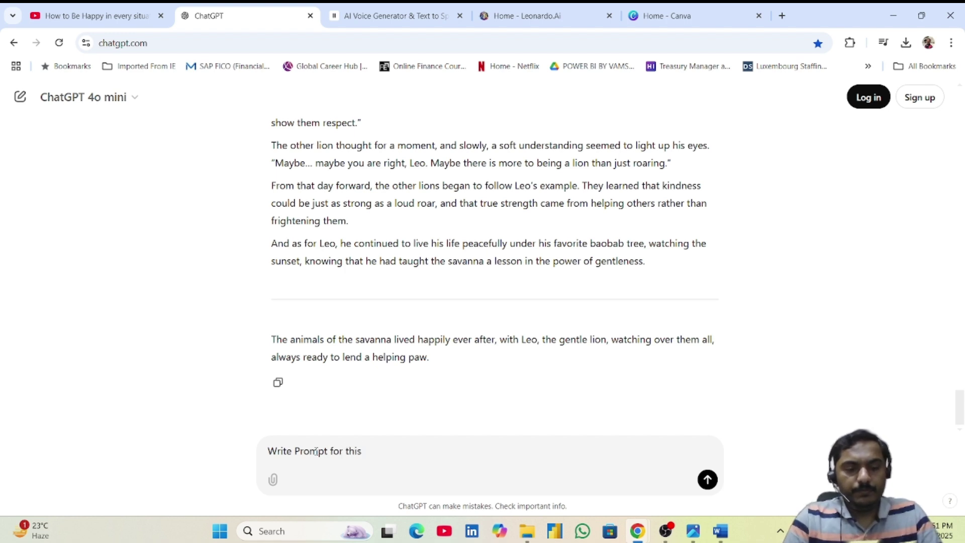
text( story sce)
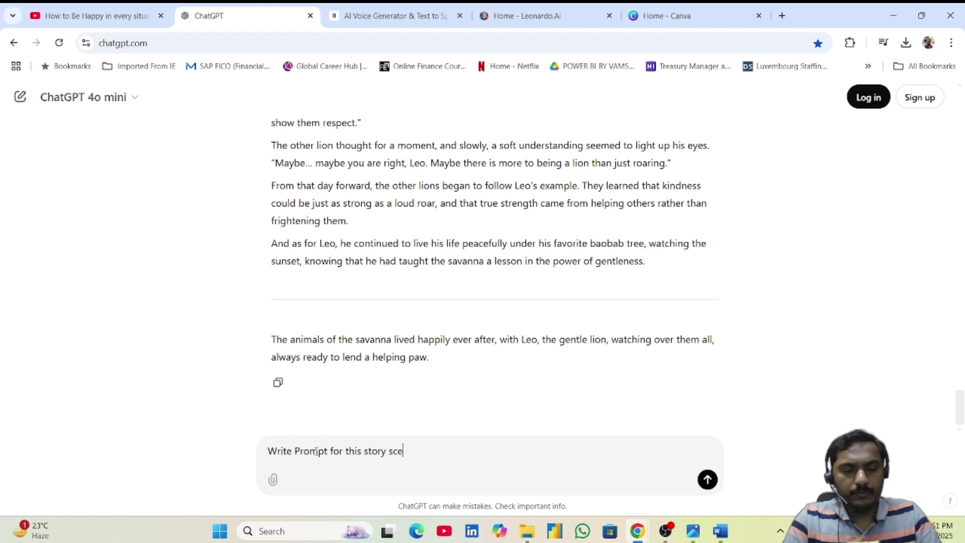
text(ne by scen)
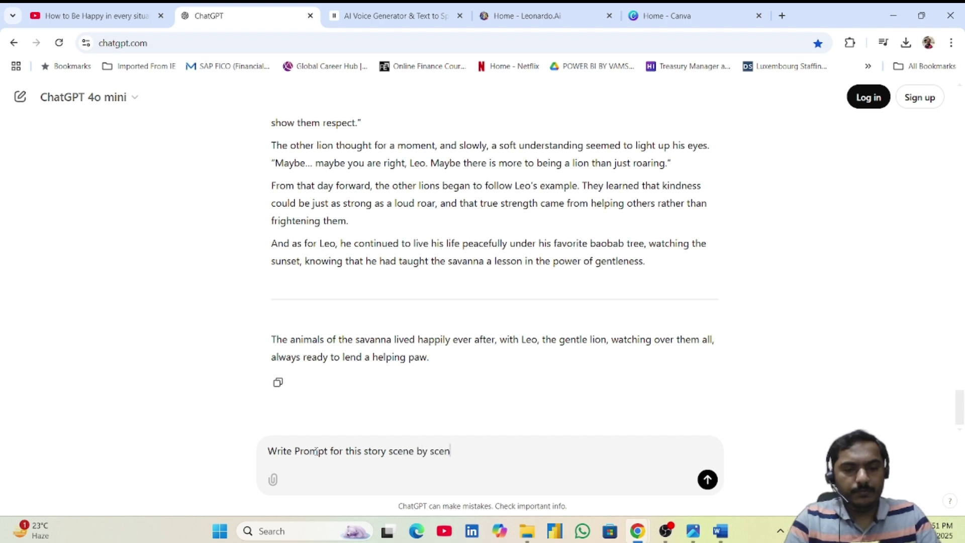
text(e with)
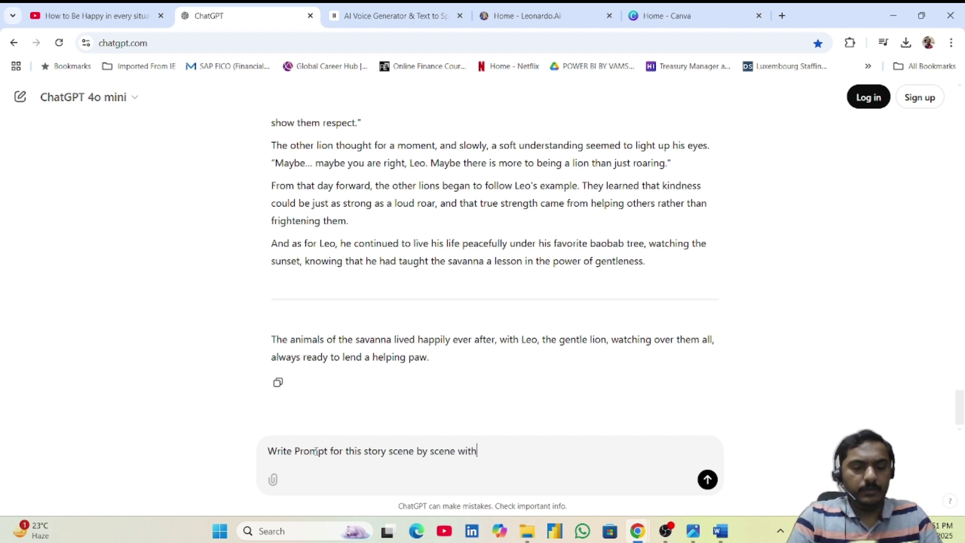
text( backround)
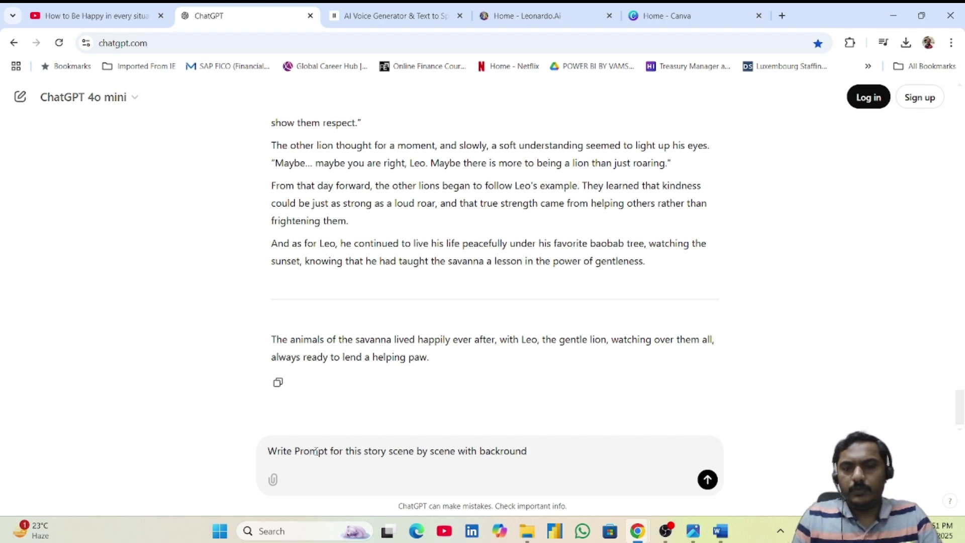
key(Return)
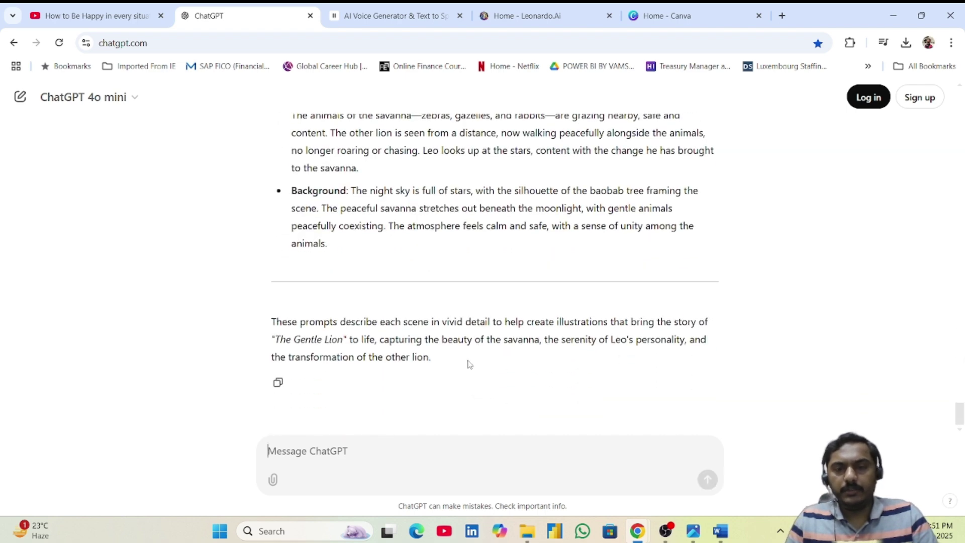
Step: Review the generated illustration prompts and background descriptions for each scene of The Gentle Lion
scroll(469, 364, up, 8)
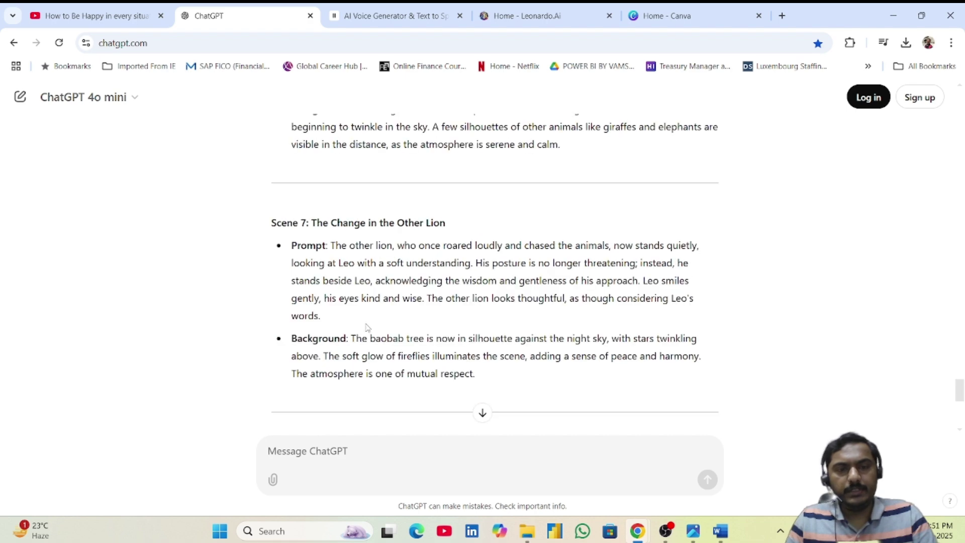
scroll(366, 327, up, 15)
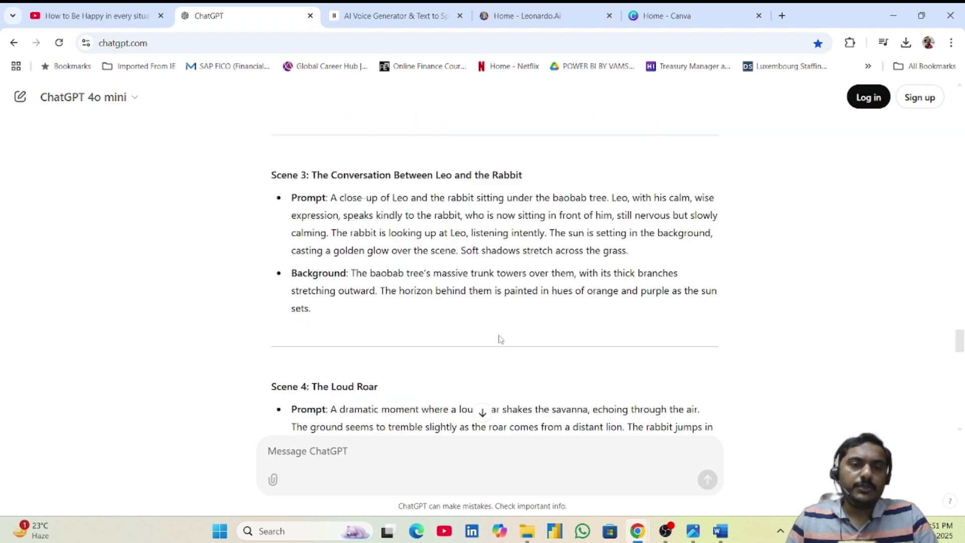
scroll(500, 339, up, 5)
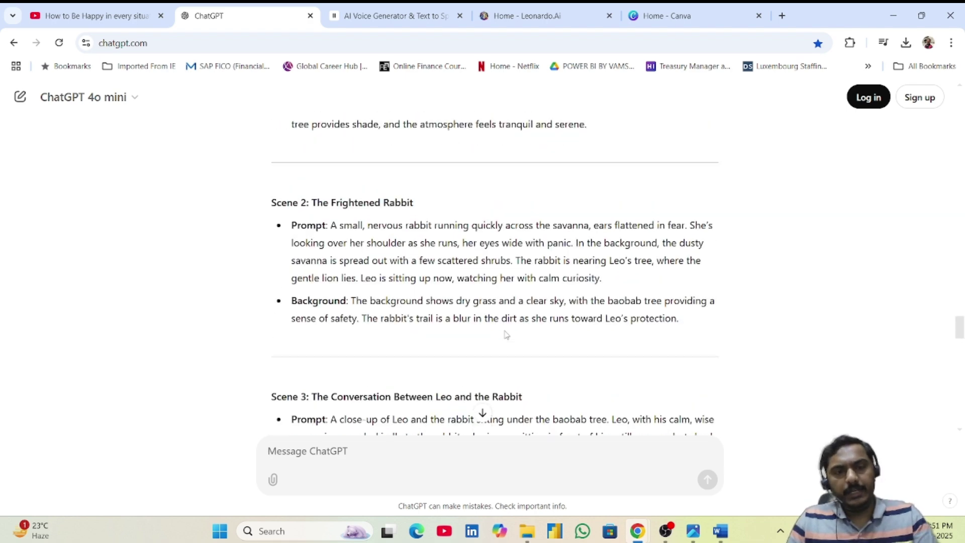
scroll(506, 335, up, 1)
drag(291, 273, 679, 366)
scroll(402, 334, up, 5)
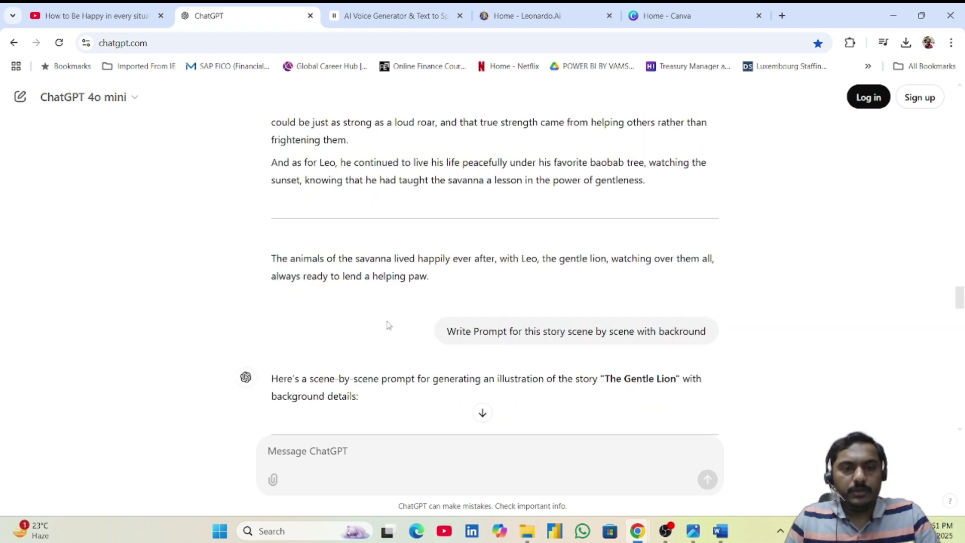
scroll(397, 332, down, 5)
scroll(416, 345, down, 20)
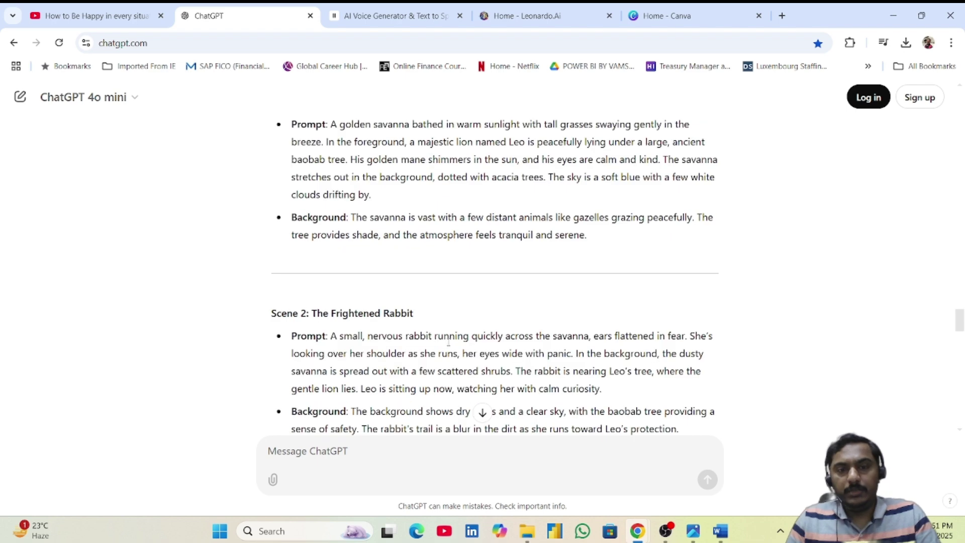
scroll(440, 345, down, 15)
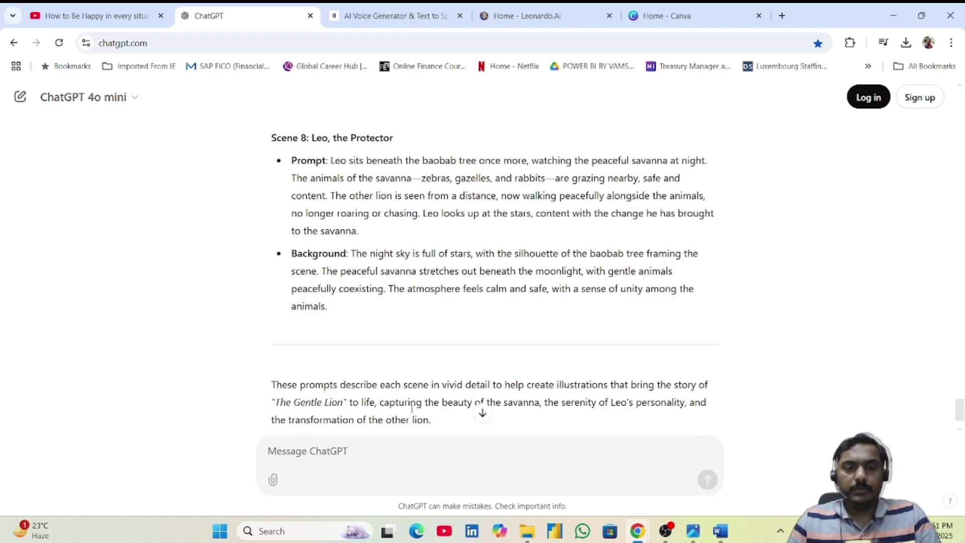
Step: Send ChatGPT the prompt "Write prompt for cover page poster for this story"
click(330, 450)
text(Write)
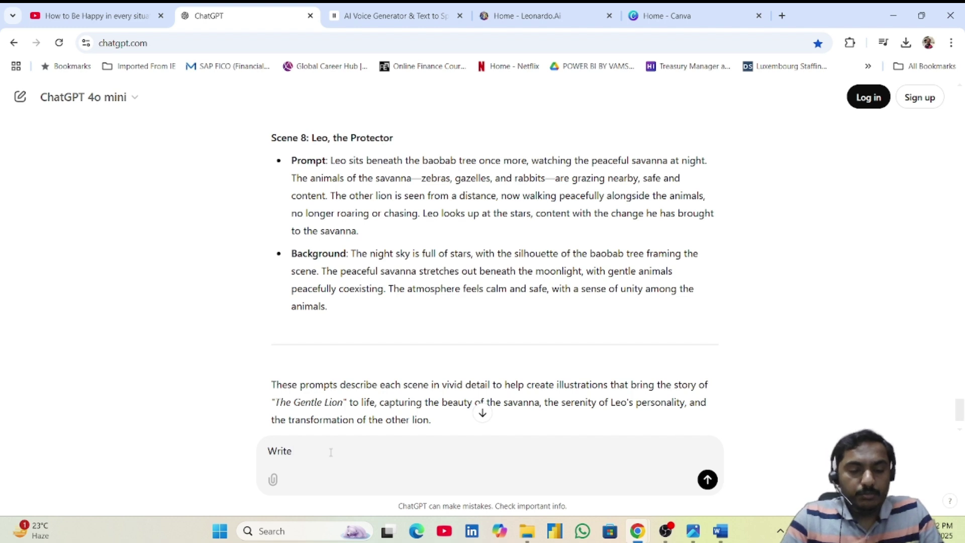
text( prompt )
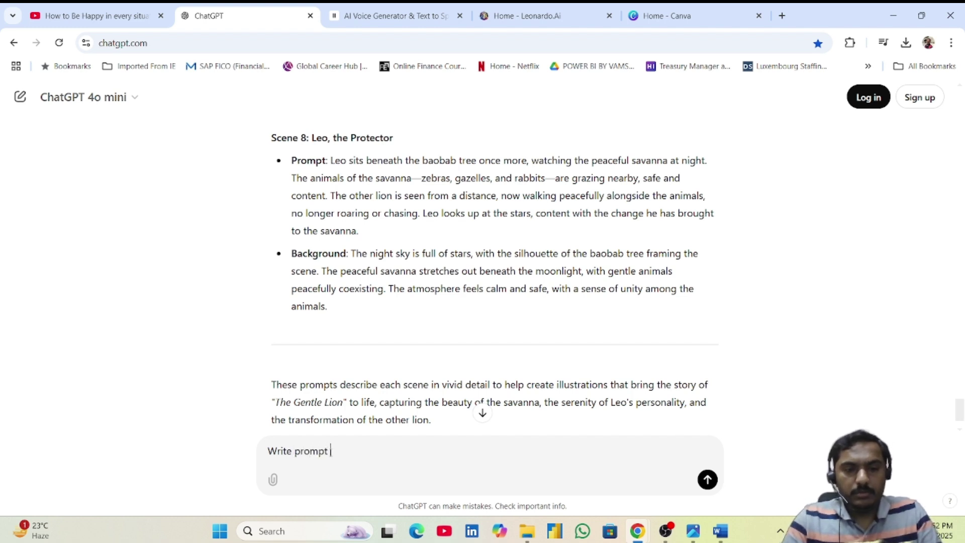
text(fop)
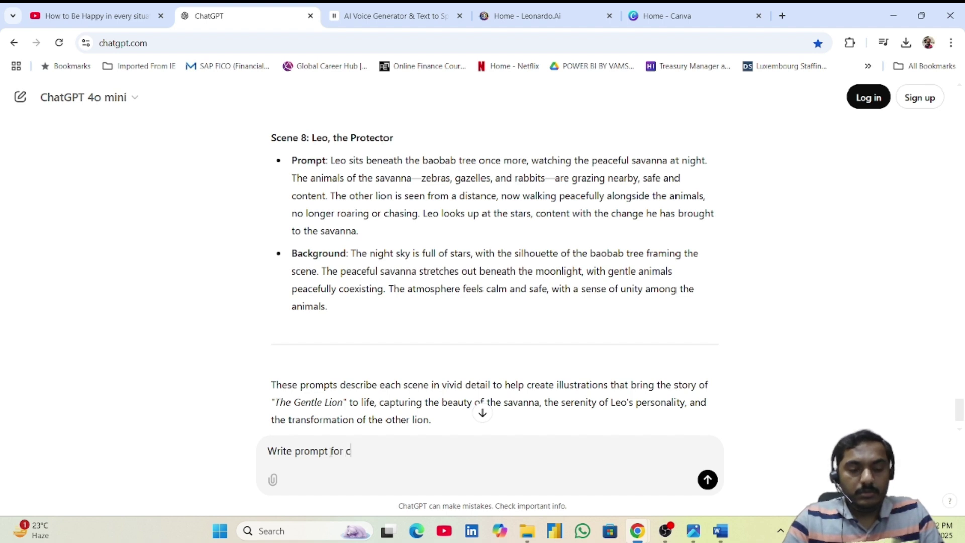
text(over page )
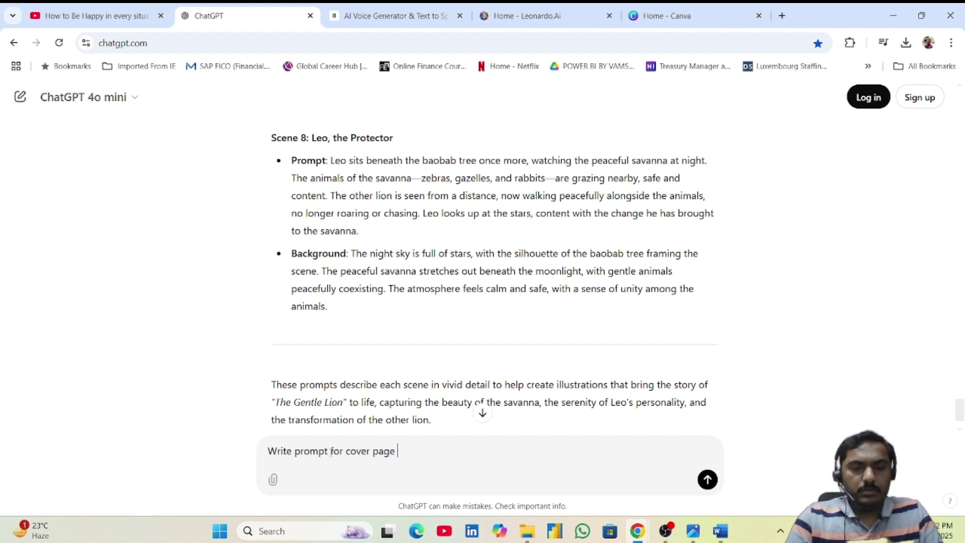
text(poster)
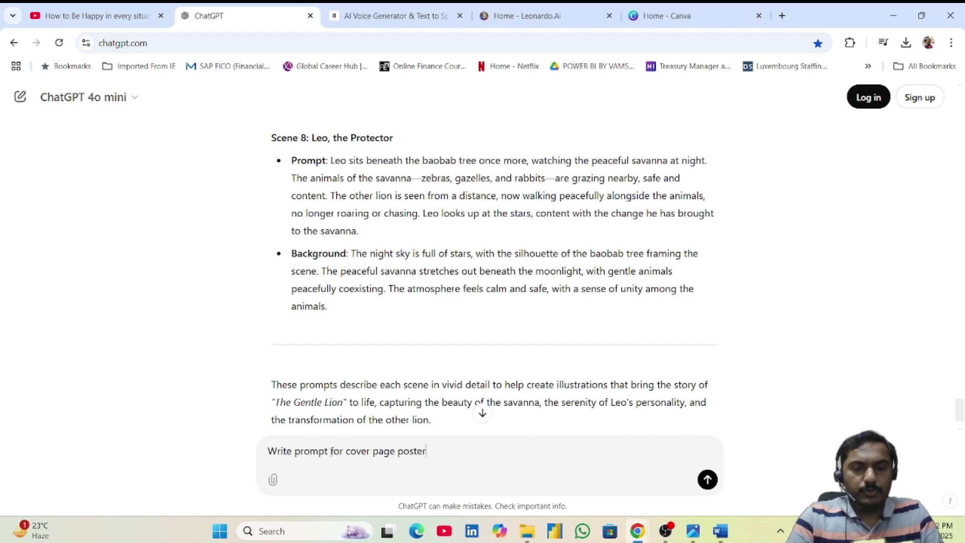
text( for this story)
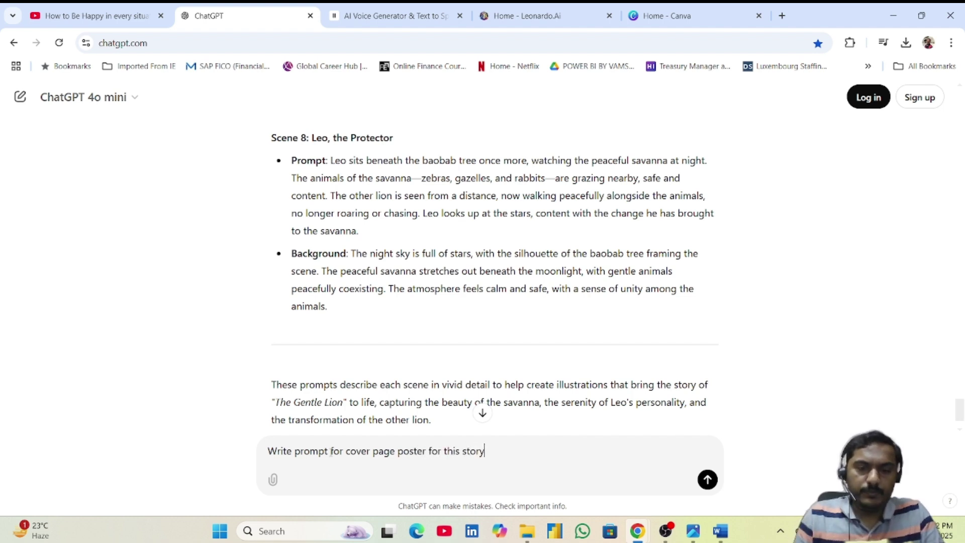
key(Return)
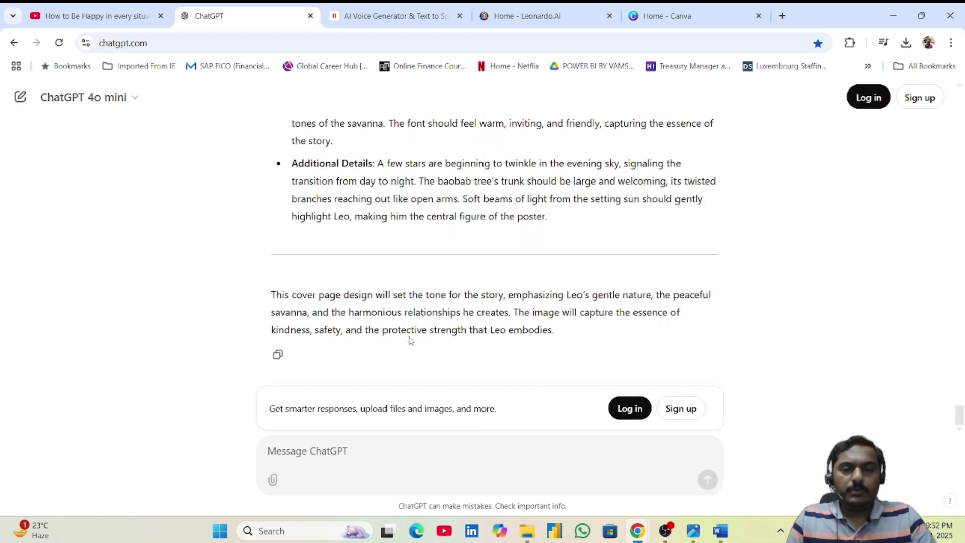
Step: Look back over the story text, the scene prompts and the cover page poster prompt
scroll(410, 341, up, 20)
scroll(380, 354, up, 20)
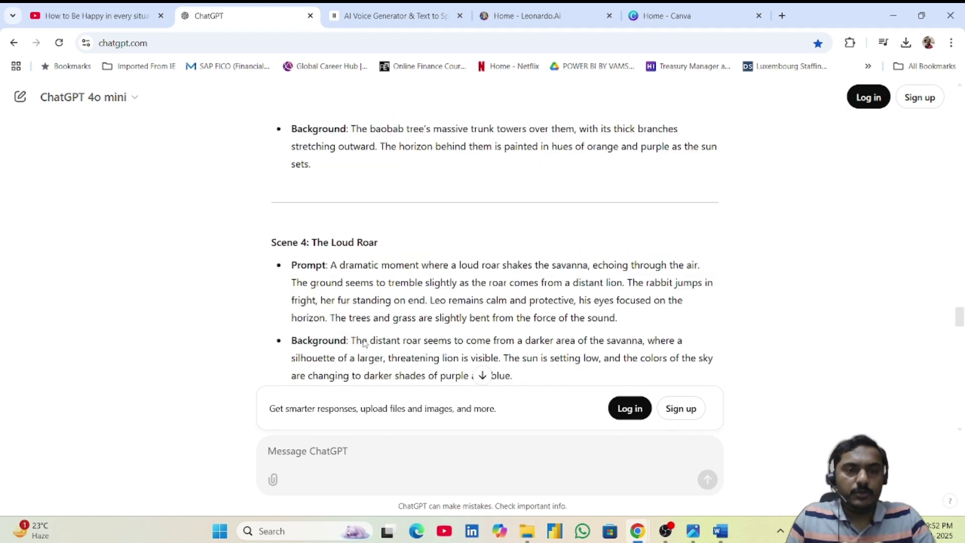
scroll(373, 346, up, 4)
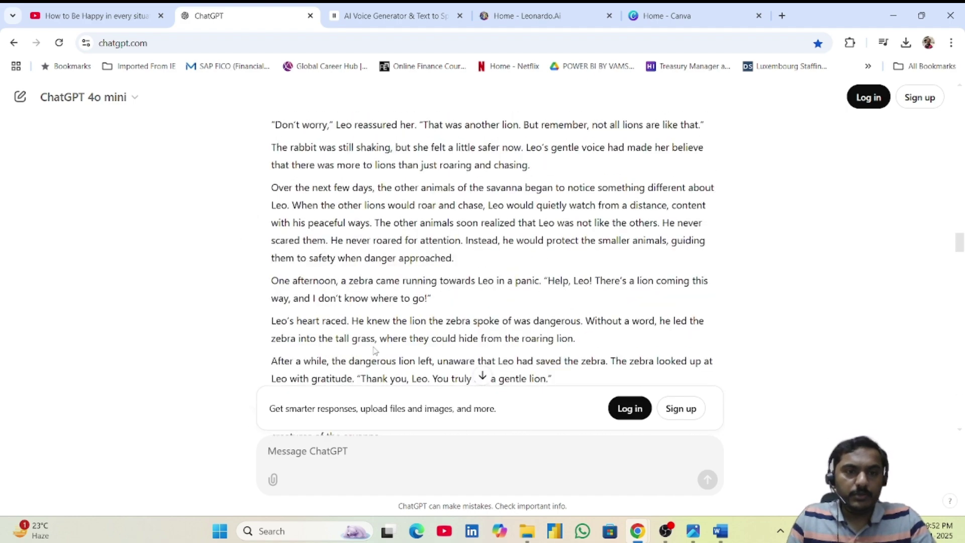
scroll(382, 336, down, 15)
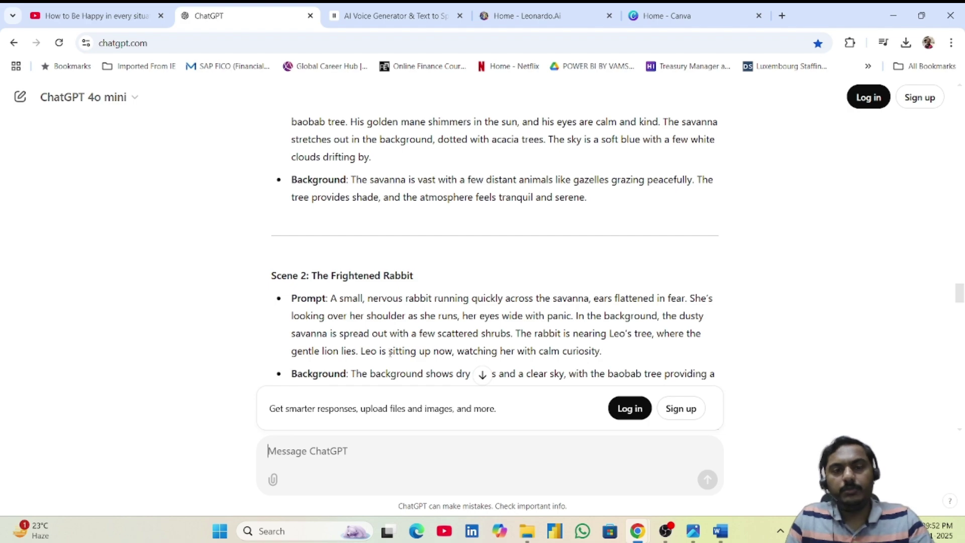
scroll(436, 283, down, 20)
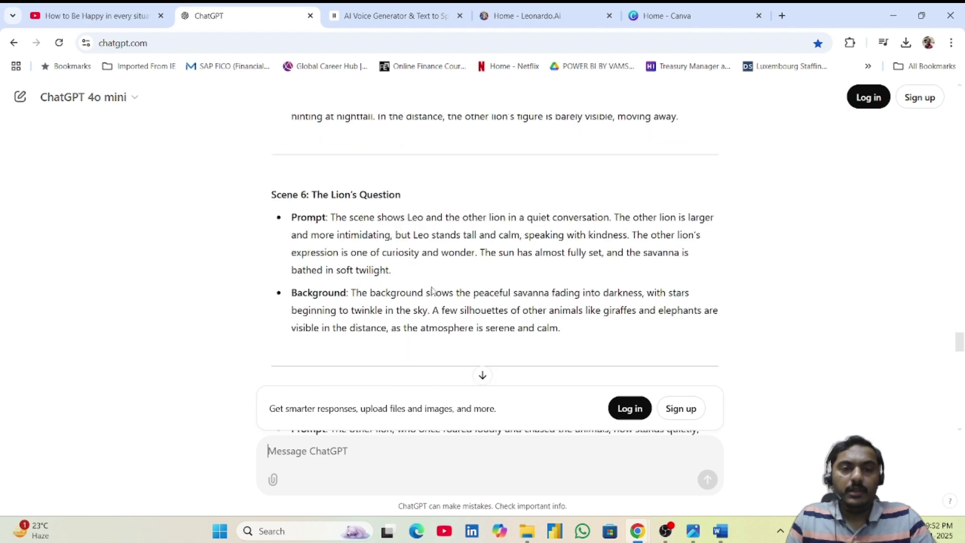
scroll(432, 290, down, 12)
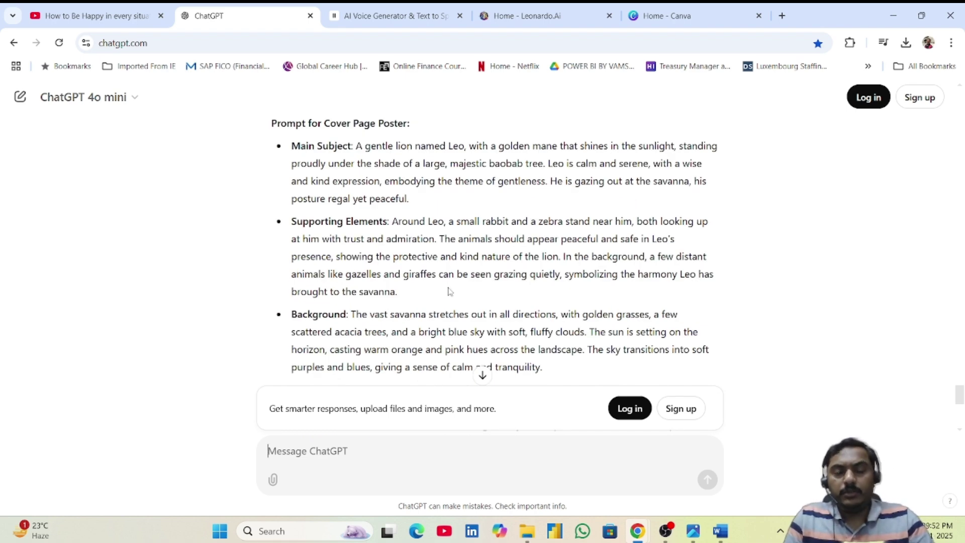
scroll(392, 213, up, 10)
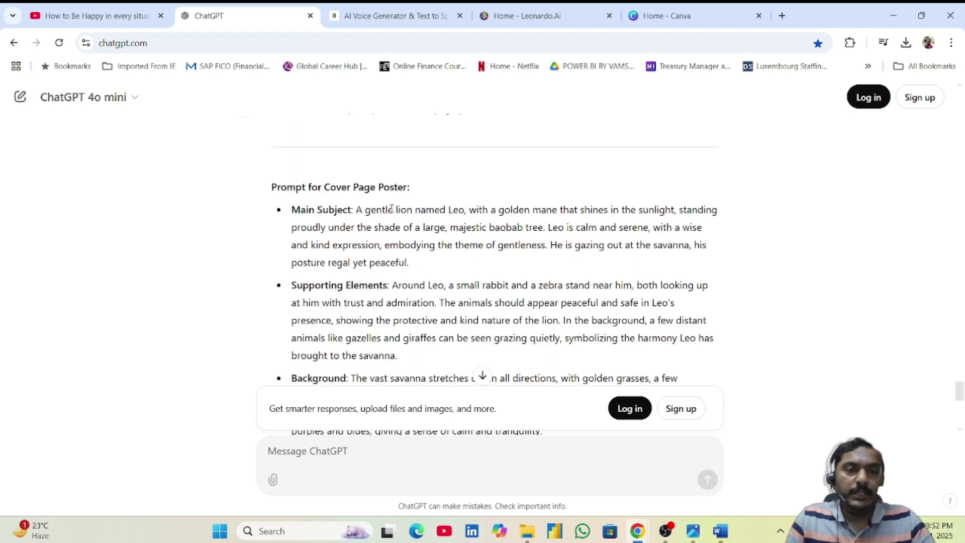
Step: From the ElevenLabs sign-in page, open the bookmarked Temp Mail site in a new tab and return to ElevenLabs
click(393, 17)
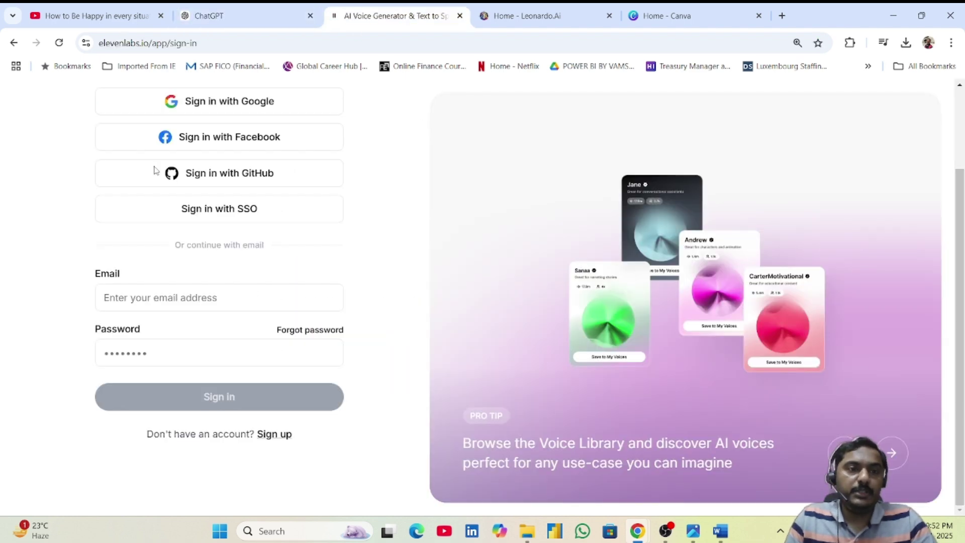
scroll(291, 213, up, 2)
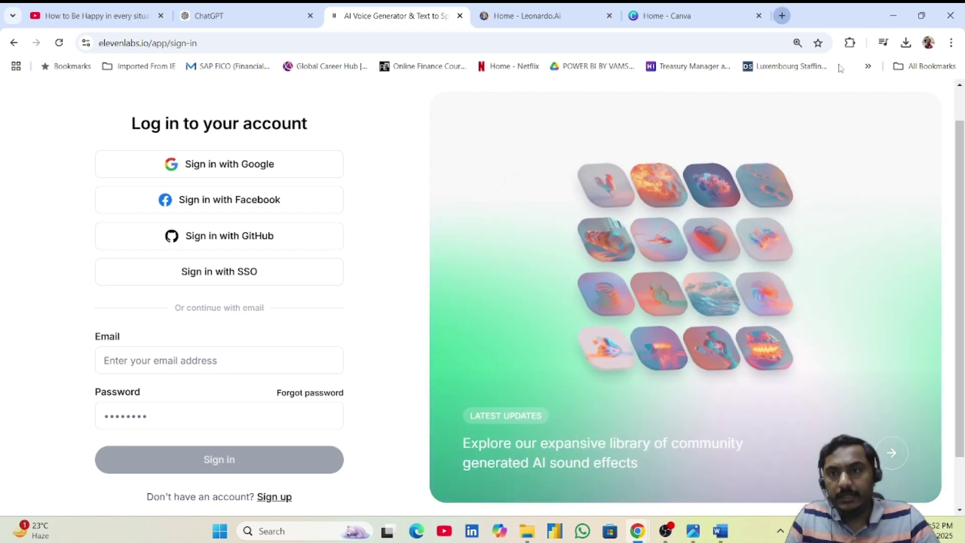
key(ctrl+t)
click(868, 66)
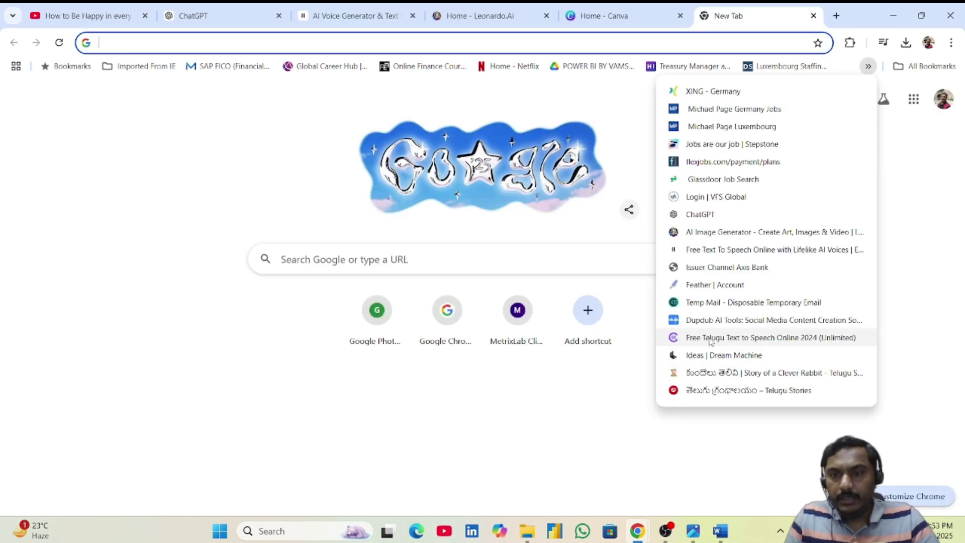
click(700, 305)
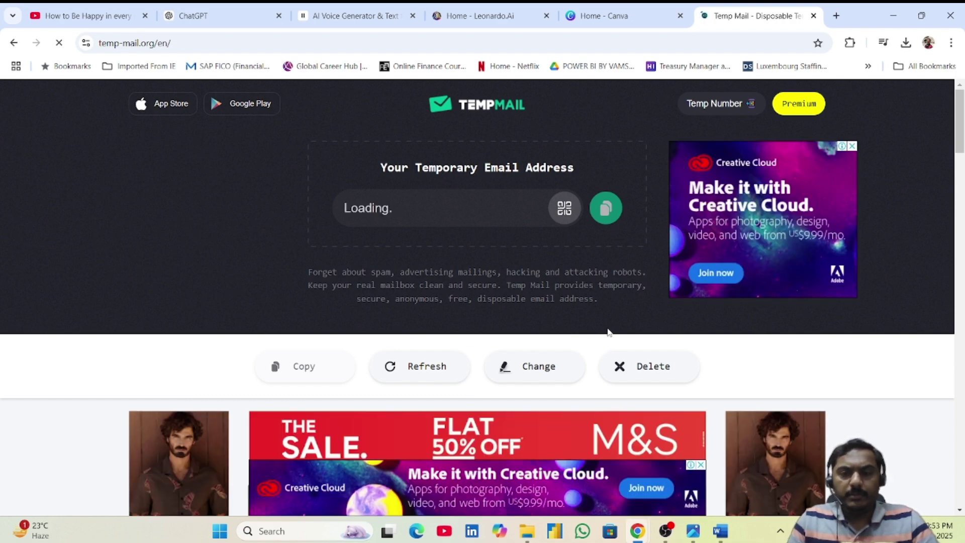
scroll(607, 332, down, 5)
scroll(523, 384, up, 5)
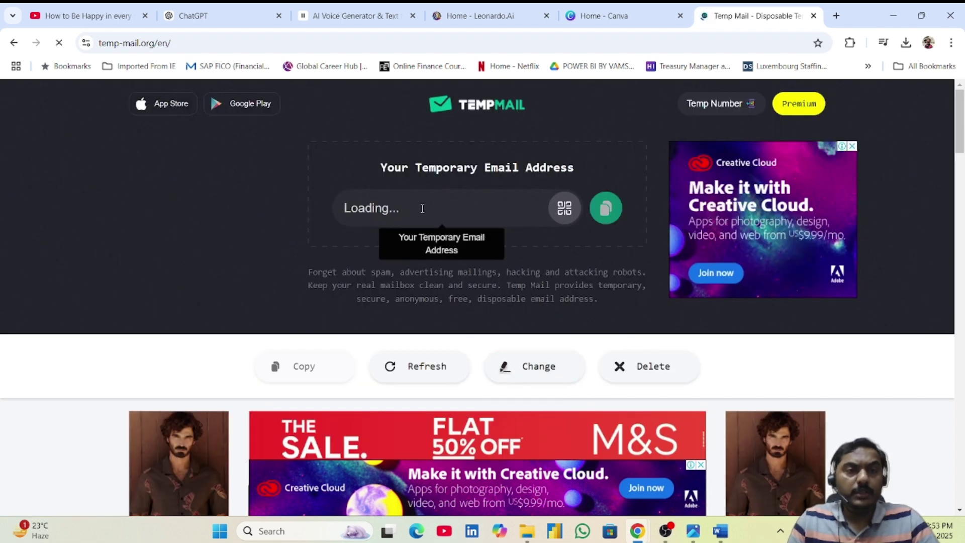
click(354, 13)
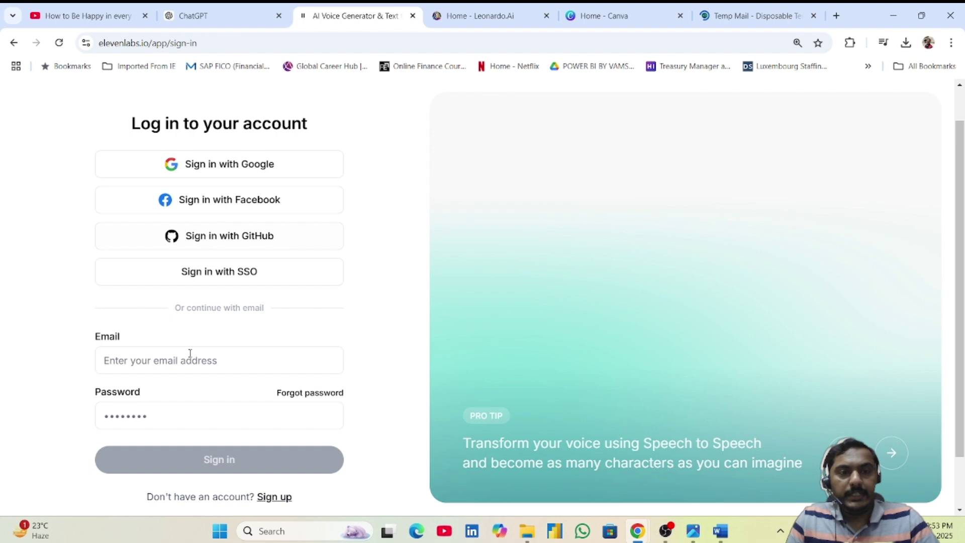
Step: Copy the temporary email address from Temp Mail and enter it as the email on the ElevenLabs account sign-up form
click(758, 14)
click(605, 208)
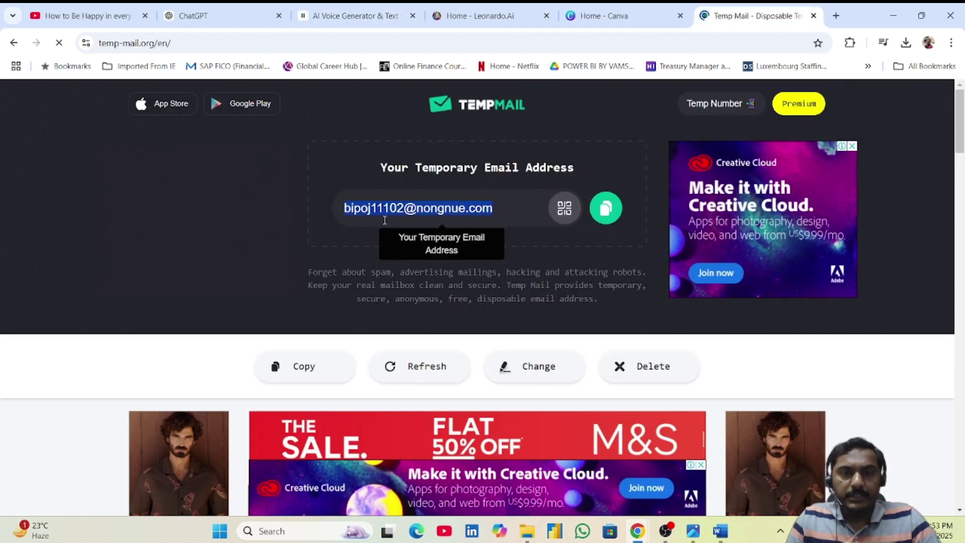
click(605, 208)
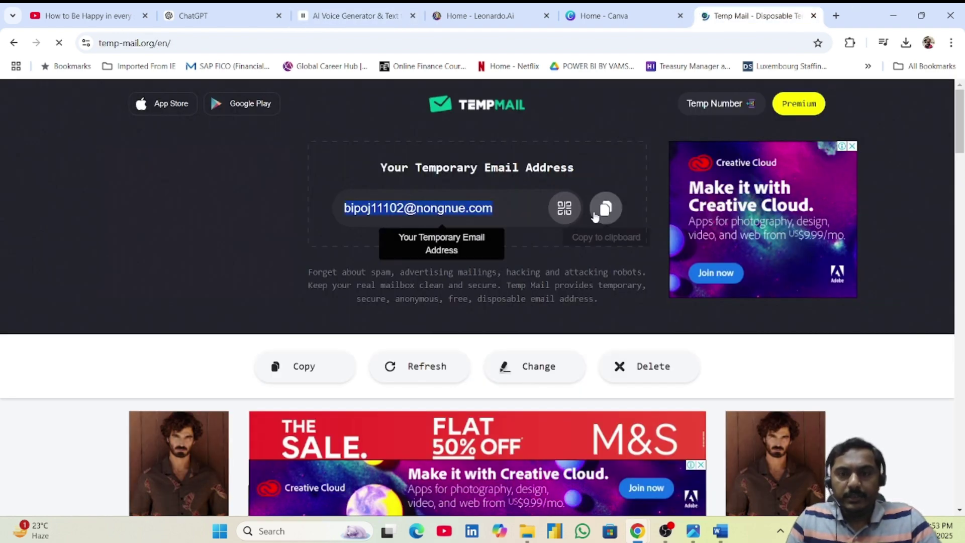
click(366, 11)
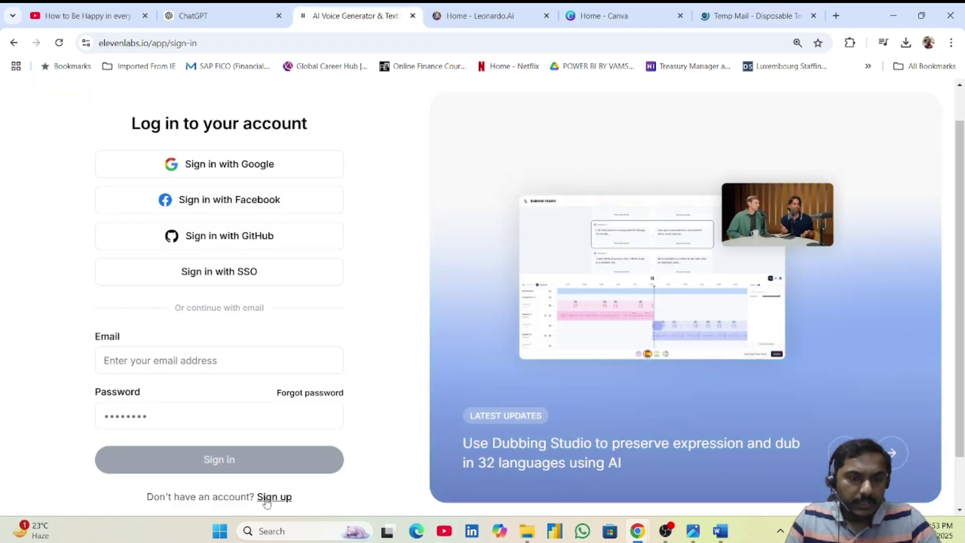
click(273, 498)
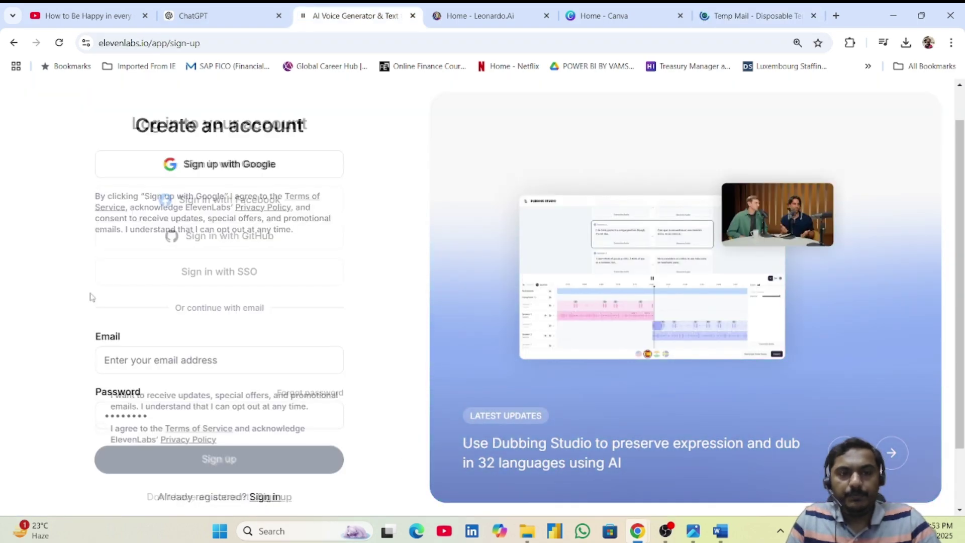
click(162, 310)
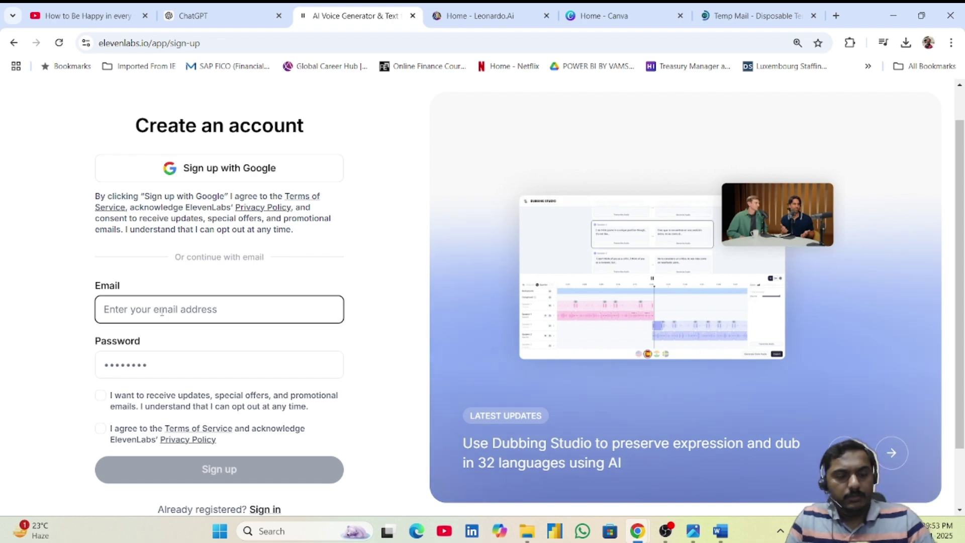
key(ctrl+v)
Step: Decline the suggested strong password and enter a self-chosen account password for the new ElevenLabs account
click(147, 365)
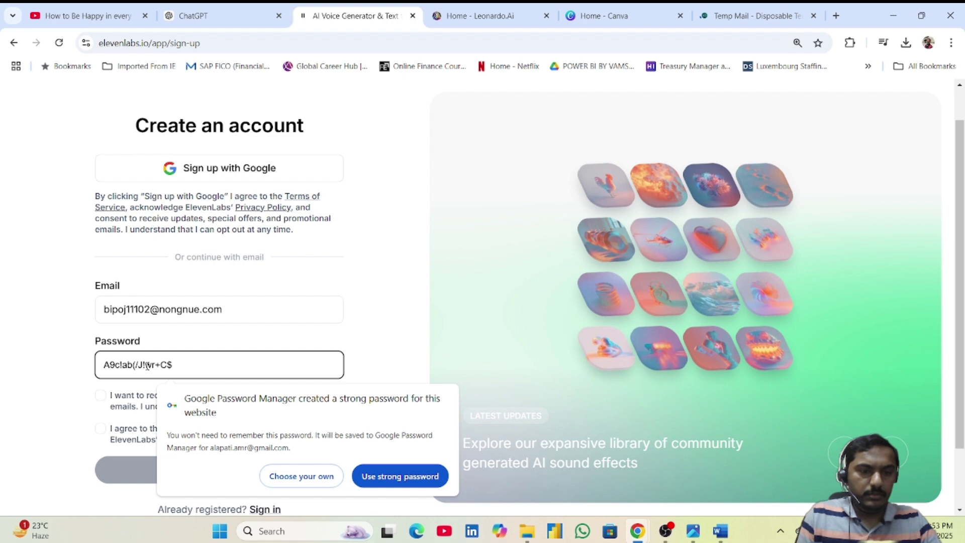
click(302, 476)
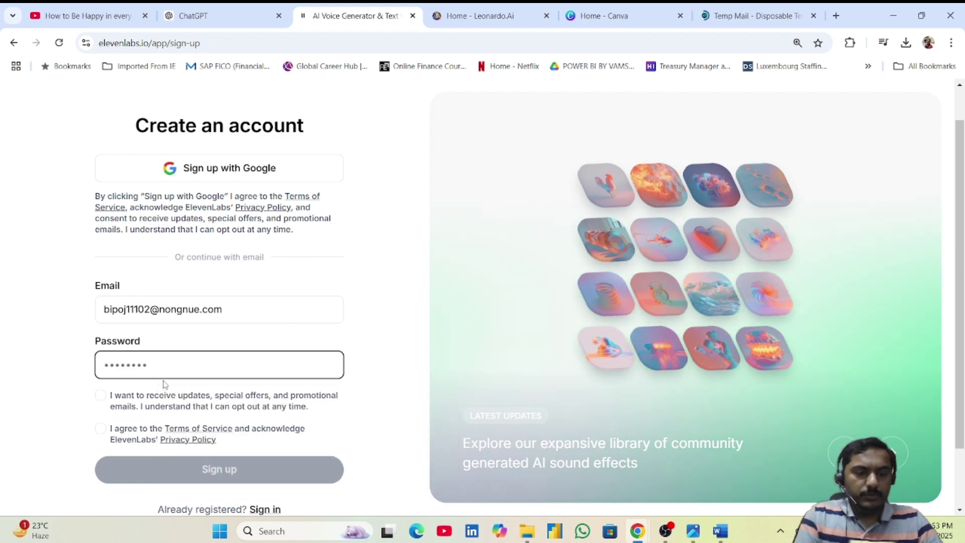
key(ctrl+a)
text(•••••••)
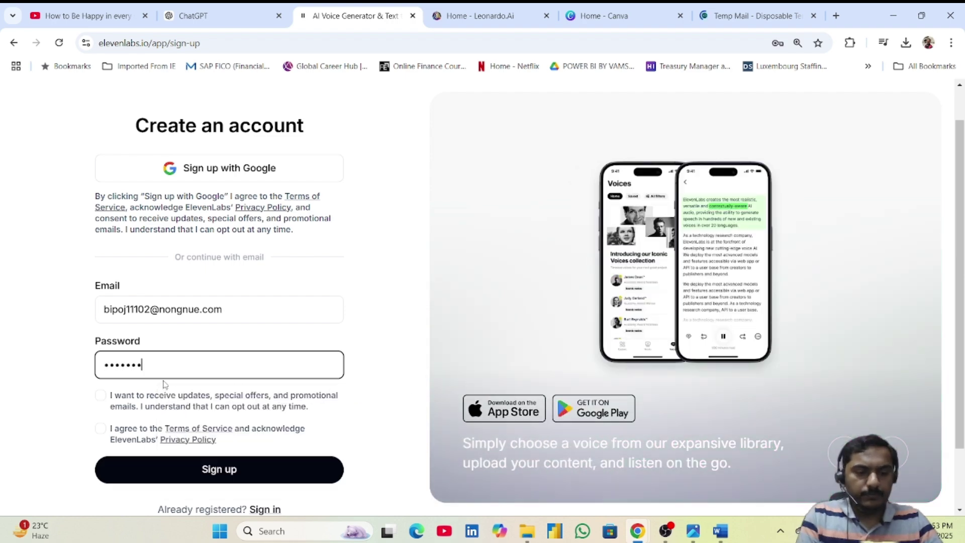
text(•••••)
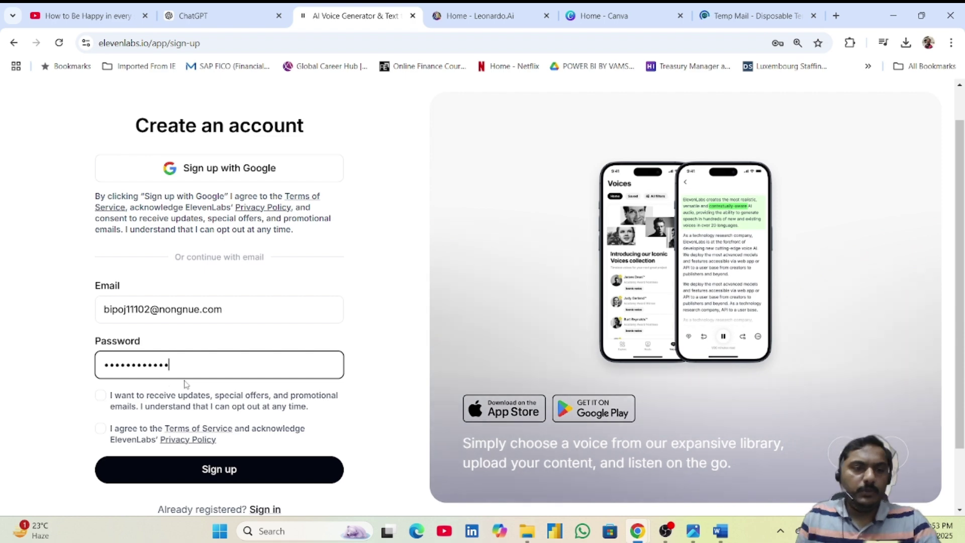
Step: Accept promotional updates and the Terms of Service, complete the human check, and submit the ElevenLabs sign-up
scroll(186, 385, down, 1)
click(100, 333)
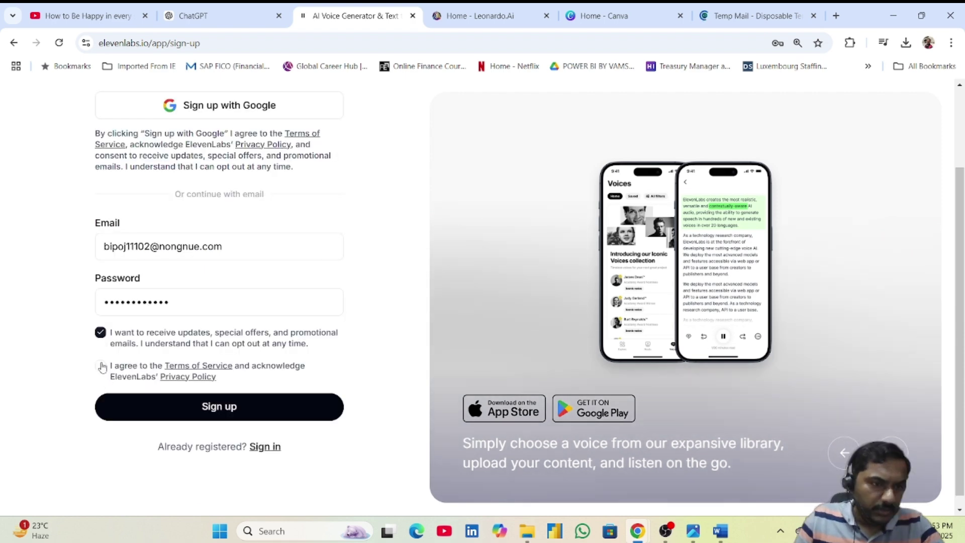
click(100, 365)
click(211, 415)
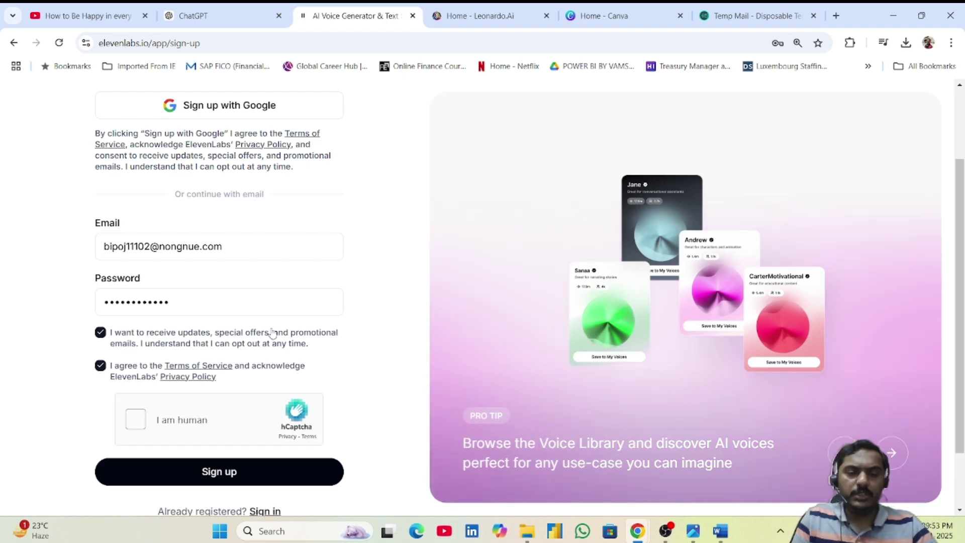
click(135, 419)
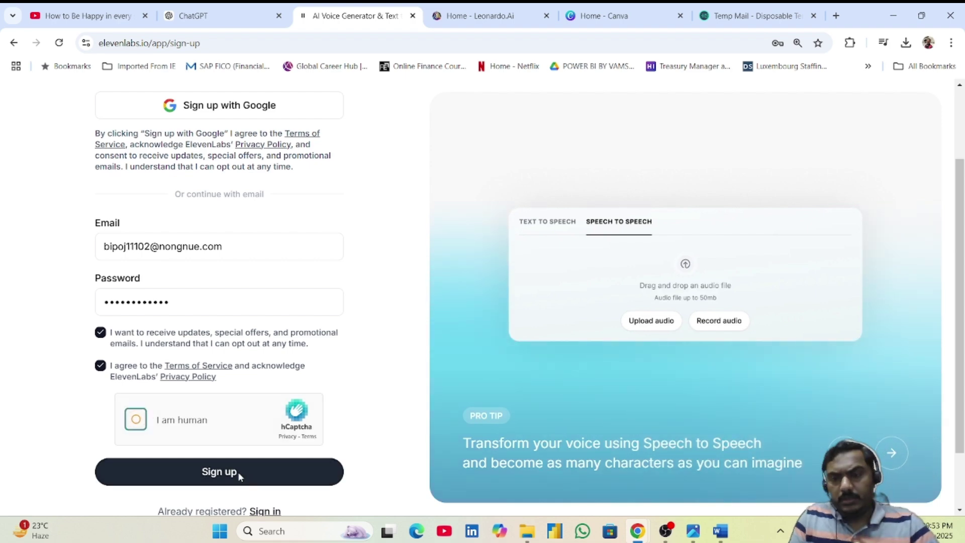
click(270, 413)
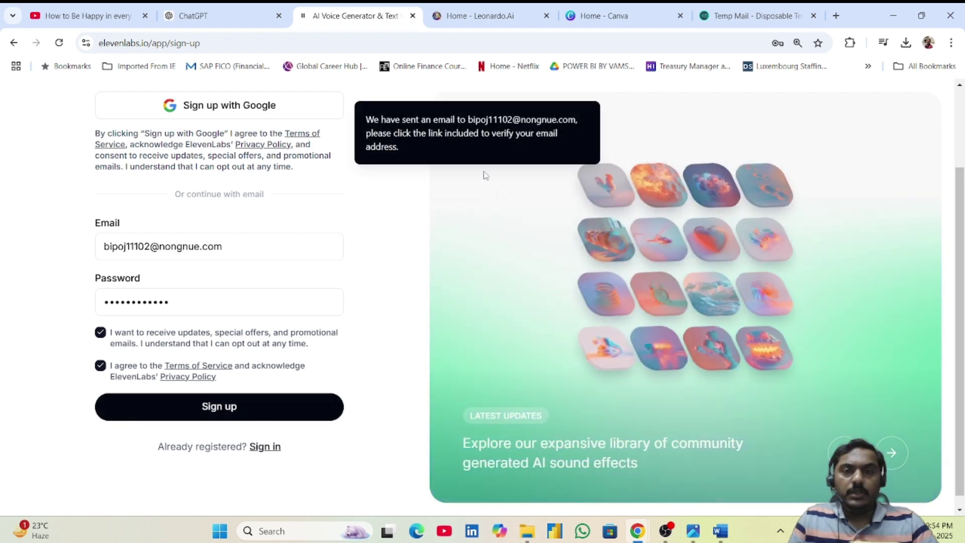
Step: Switch to Temp Mail, open the "Verify your email for ElevenLabs" message and verify the email address
click(754, 16)
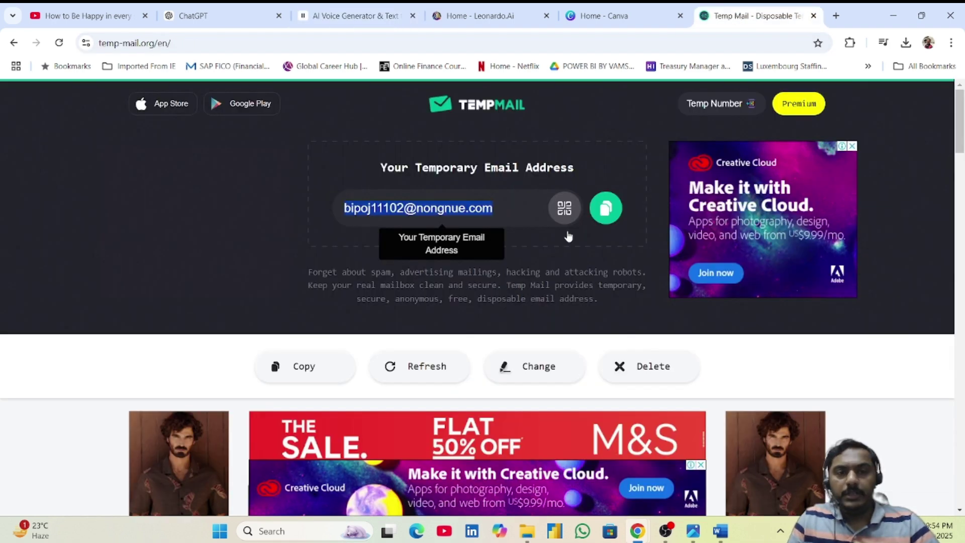
scroll(417, 362, down, 4)
scroll(424, 373, down, 1)
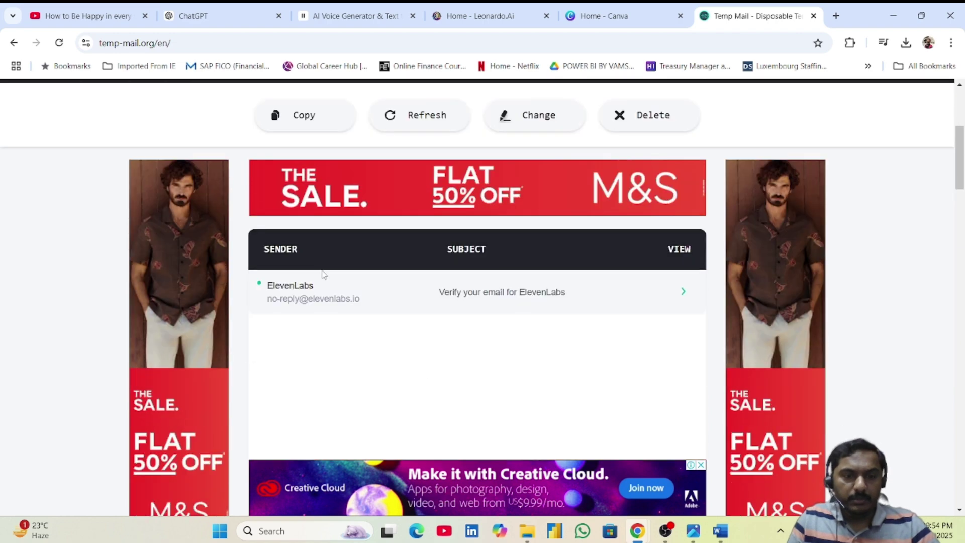
click(307, 292)
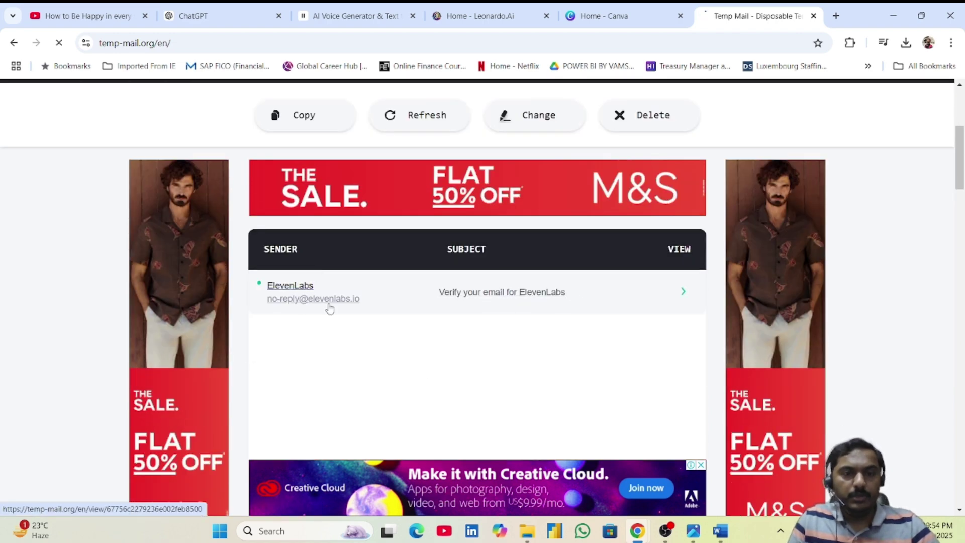
scroll(562, 405, down, 8)
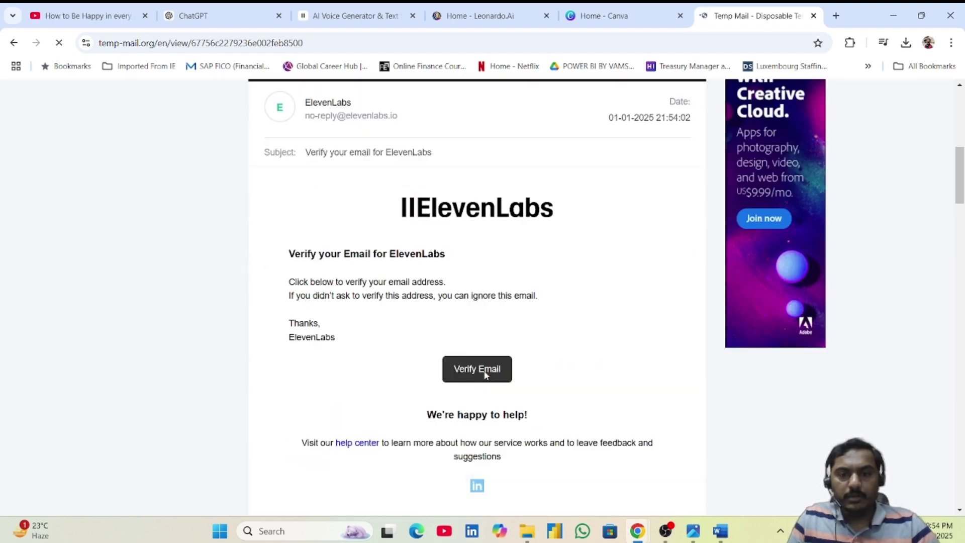
click(478, 371)
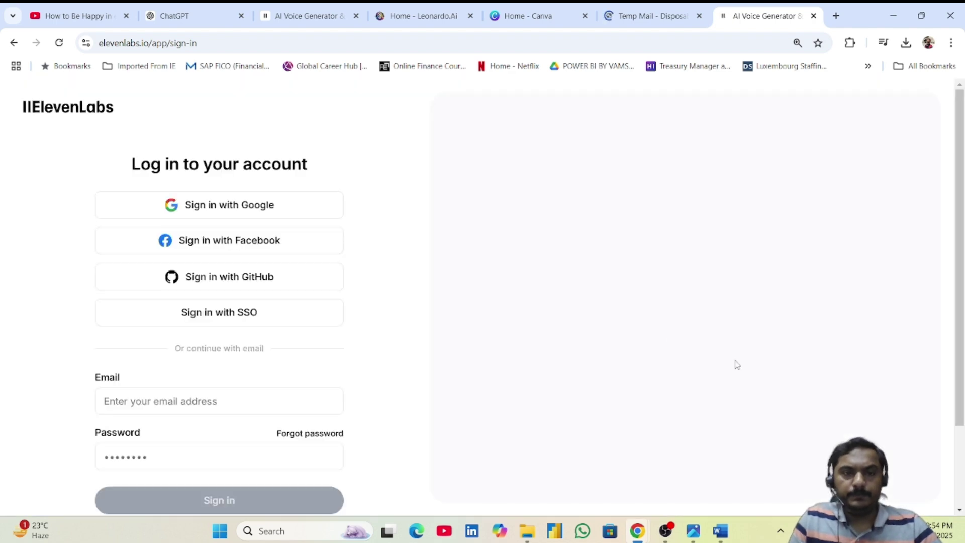
Step: Sign in to ElevenLabs with the temporary email address and the account password
click(193, 398)
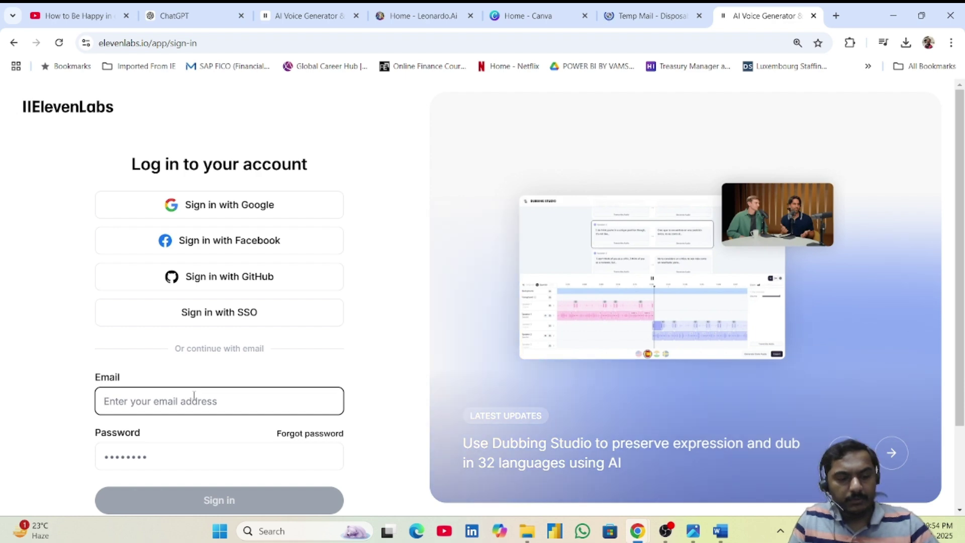
key(ctrl+v)
scroll(166, 397, down, 1)
click(139, 394)
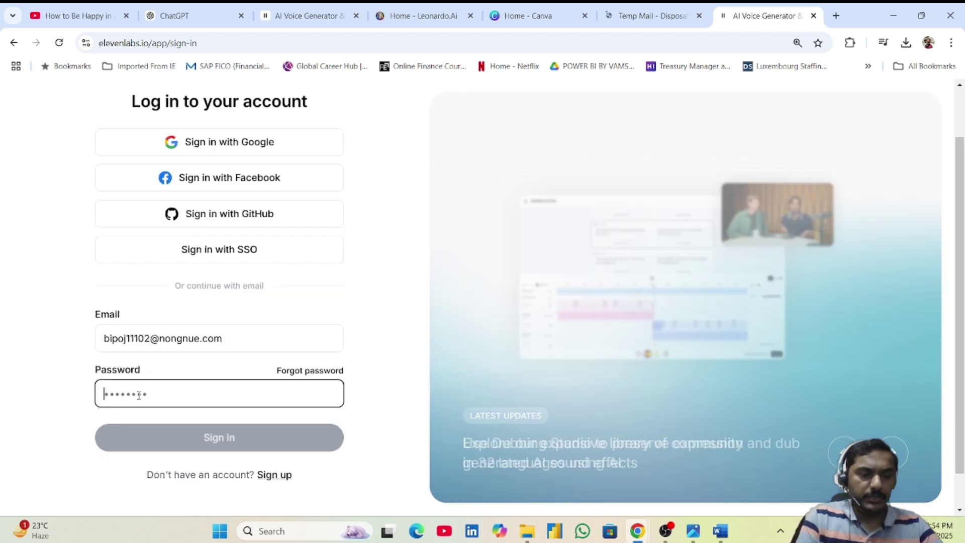
text(••)
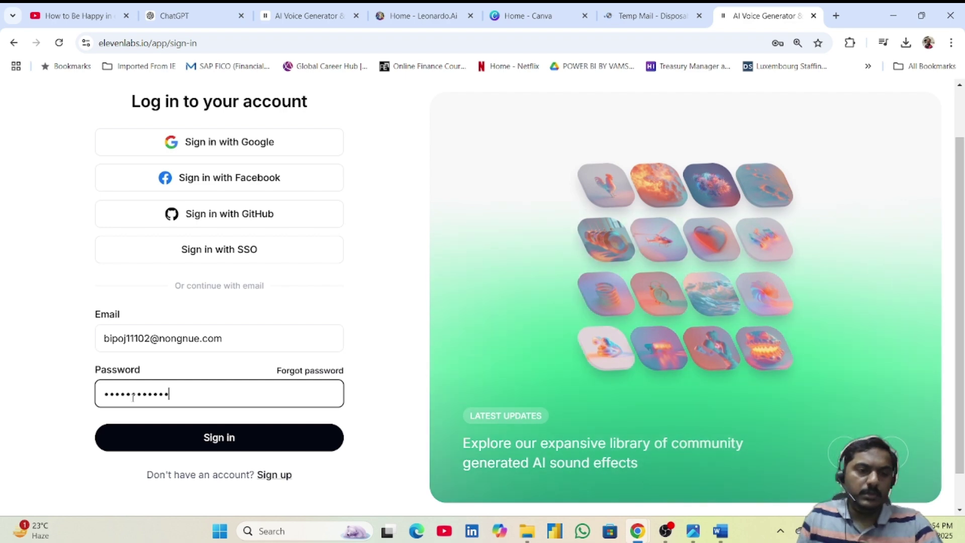
text(••••••••••)
click(326, 444)
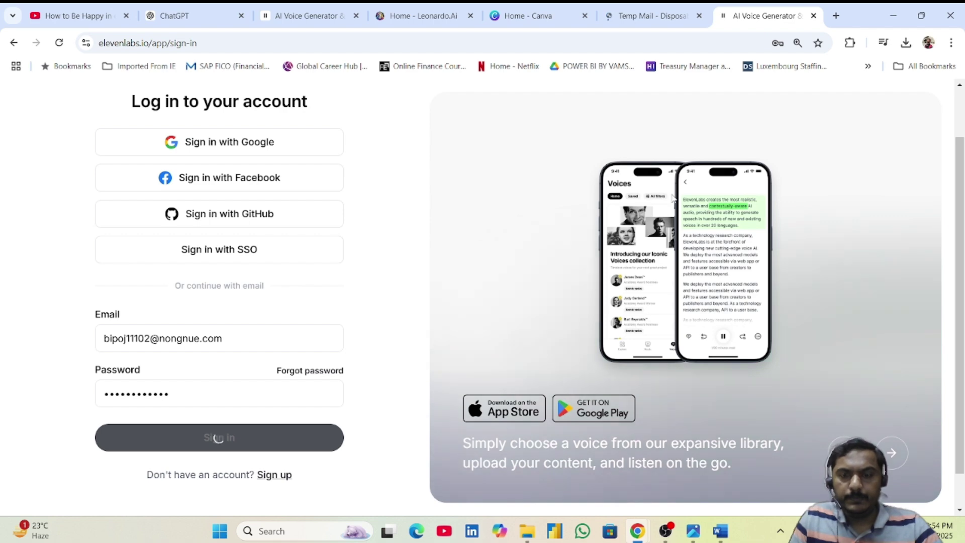
Step: Close the old ElevenLabs browser tab and move the newly signed-in one between ChatGPT and Leonardo.Ai
click(302, 17)
click(356, 15)
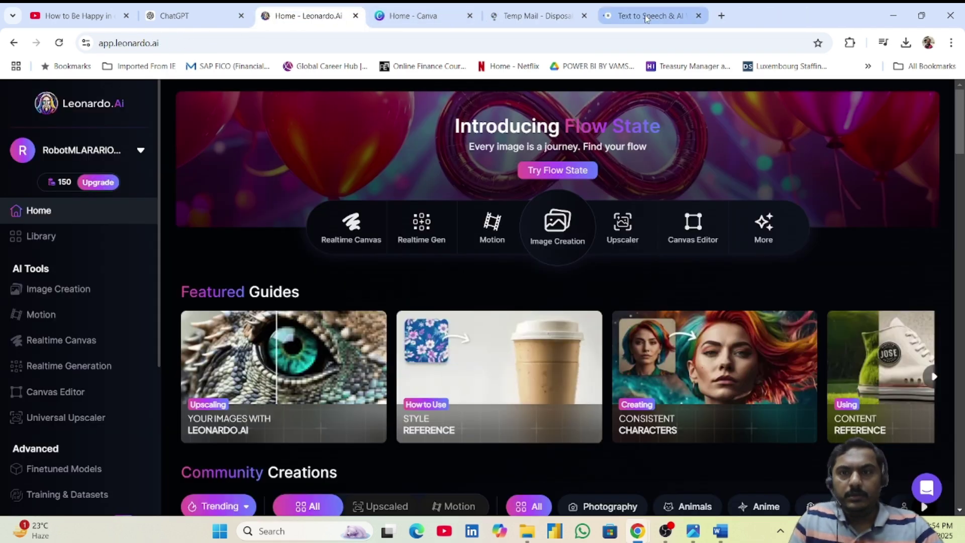
drag(647, 18, 304, 17)
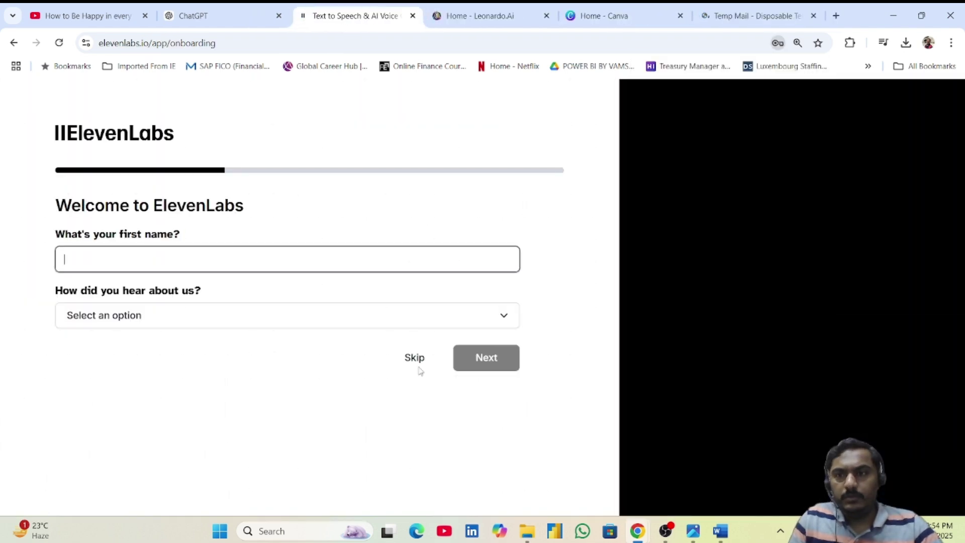
Step: Skip the ElevenLabs onboarding questions and choose Jessica as the text-to-speech voice
click(414, 357)
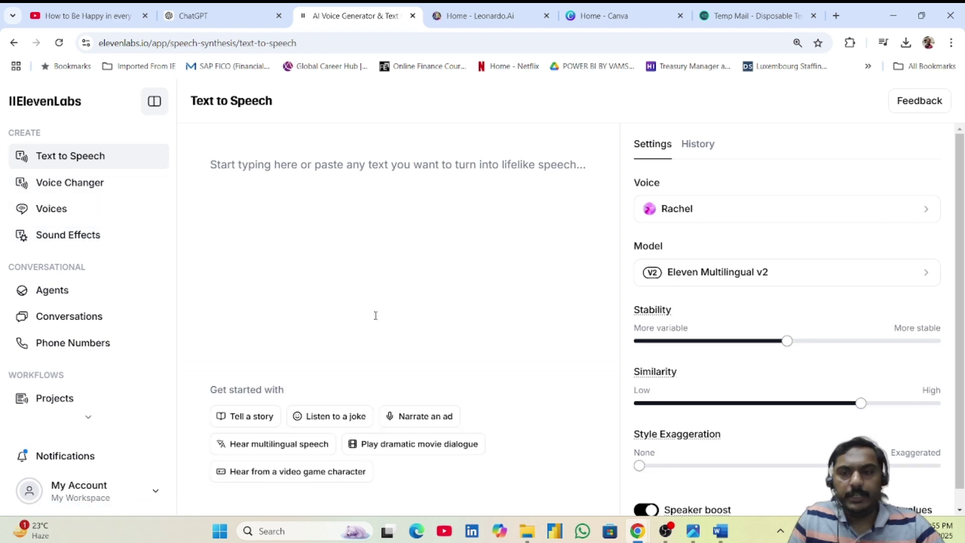
click(807, 220)
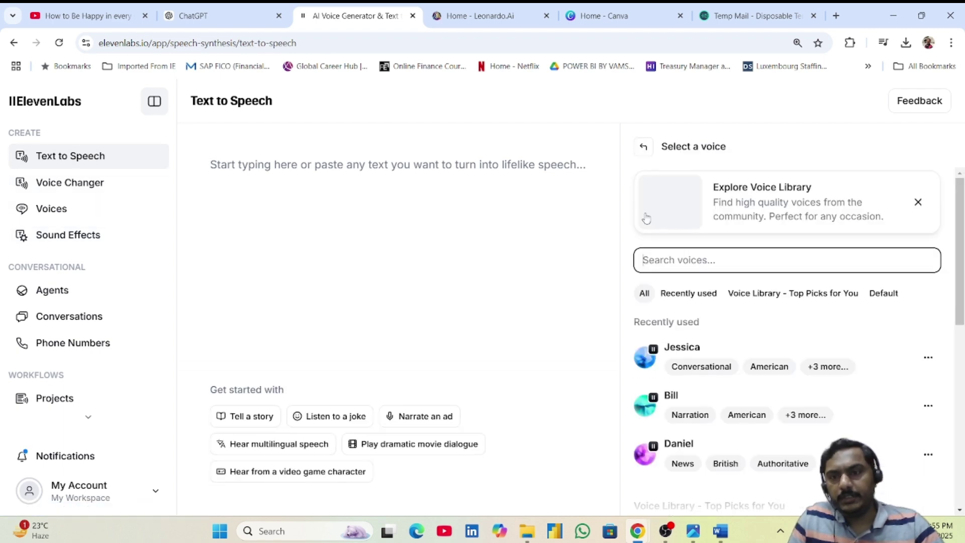
click(694, 377)
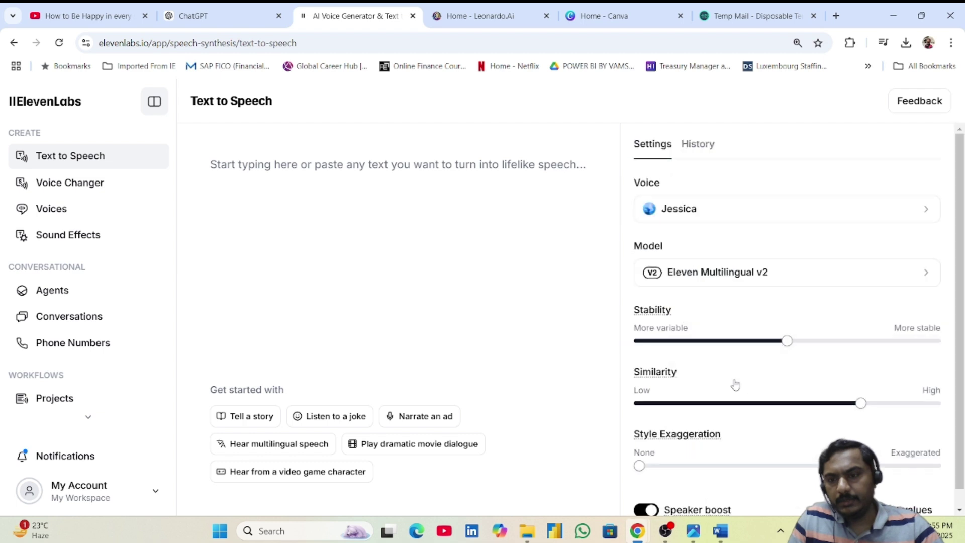
Step: Set the voice's style exaggeration to 10% and lower its stability slightly
scroll(701, 347, down, 1)
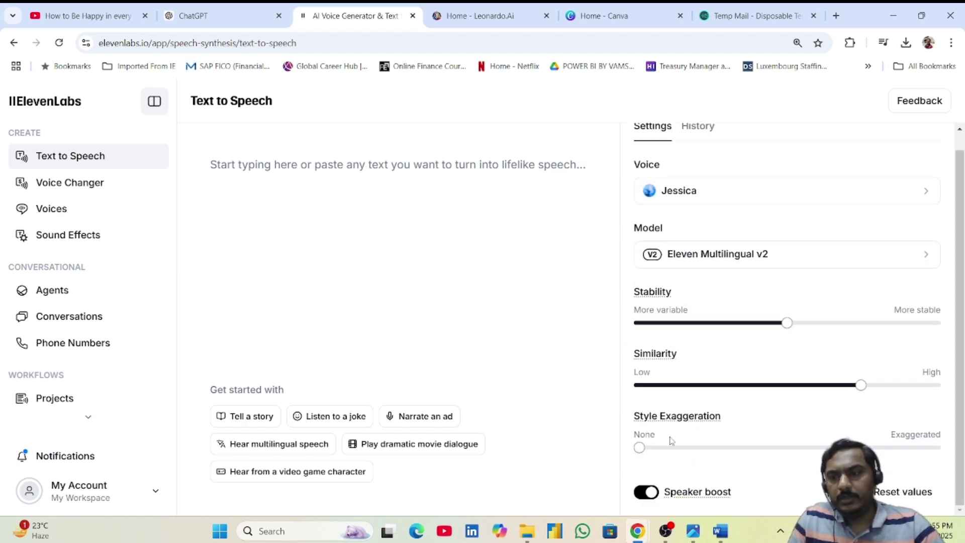
drag(639, 447, 668, 448)
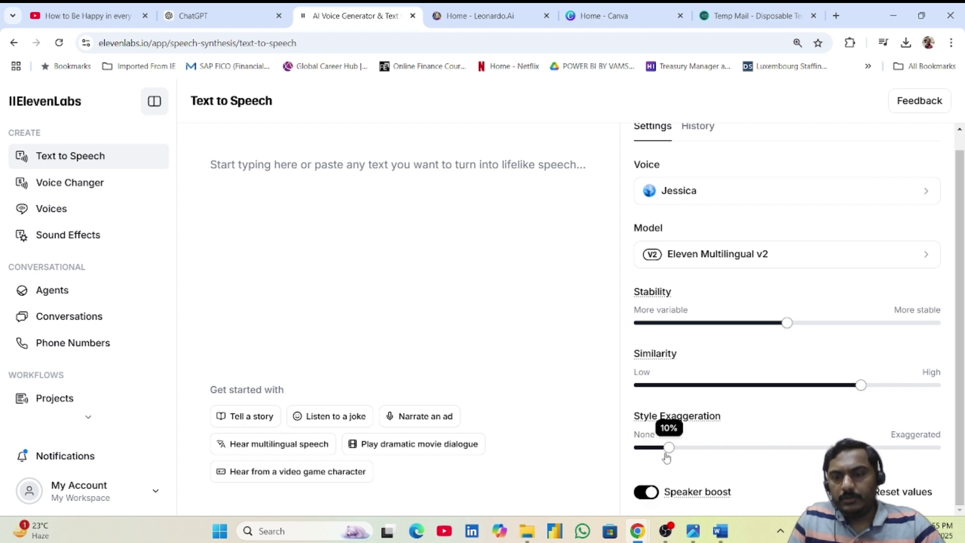
drag(787, 325, 784, 325)
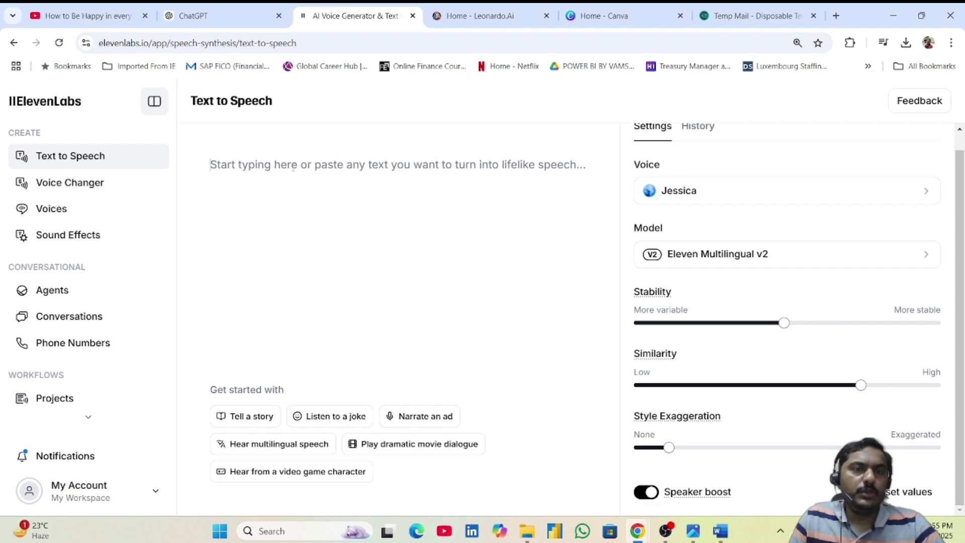
Step: Switch to ChatGPT and copy the full text of The Gentle Lion story, leaving out its heading
click(193, 15)
scroll(386, 294, up, 10)
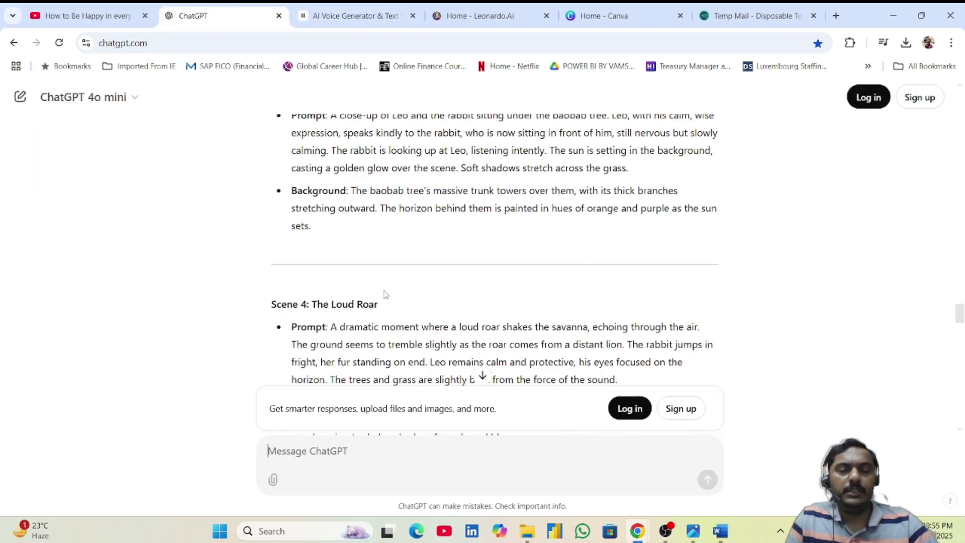
scroll(386, 294, up, 15)
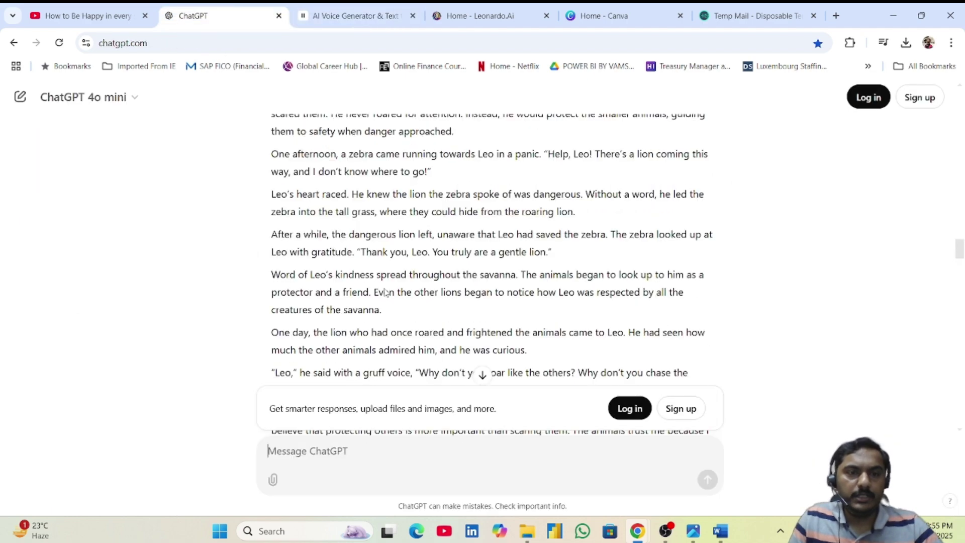
scroll(386, 293, up, 15)
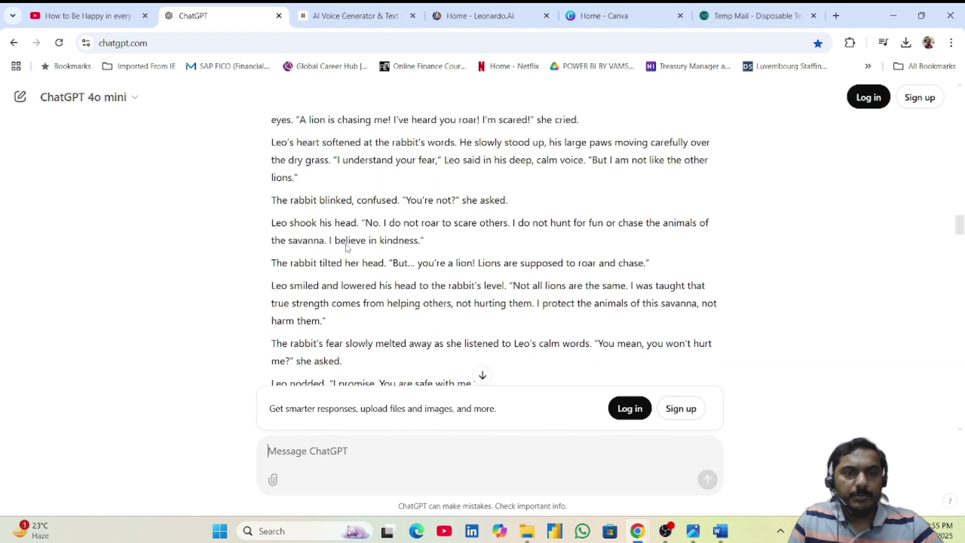
scroll(346, 248, up, 8)
scroll(267, 221, down, 2)
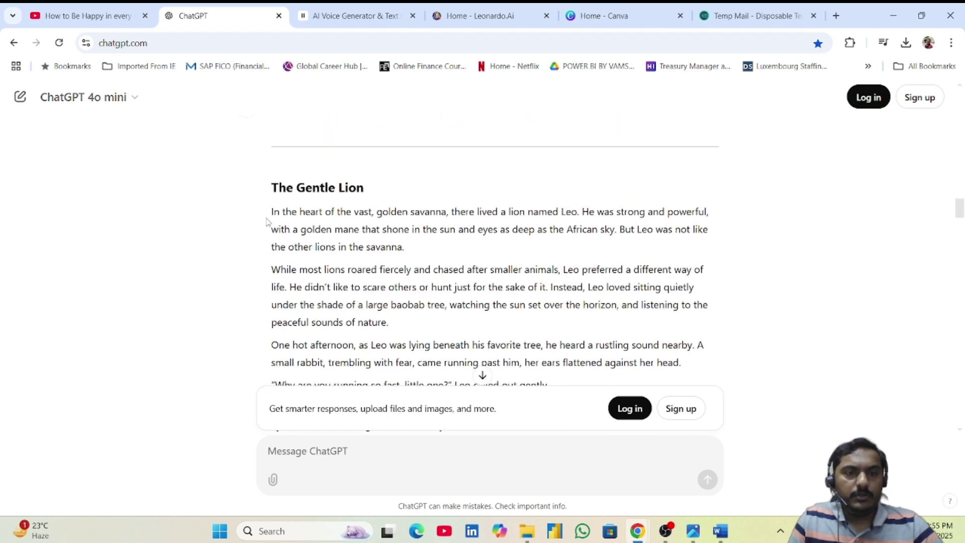
drag(267, 221, 437, 296)
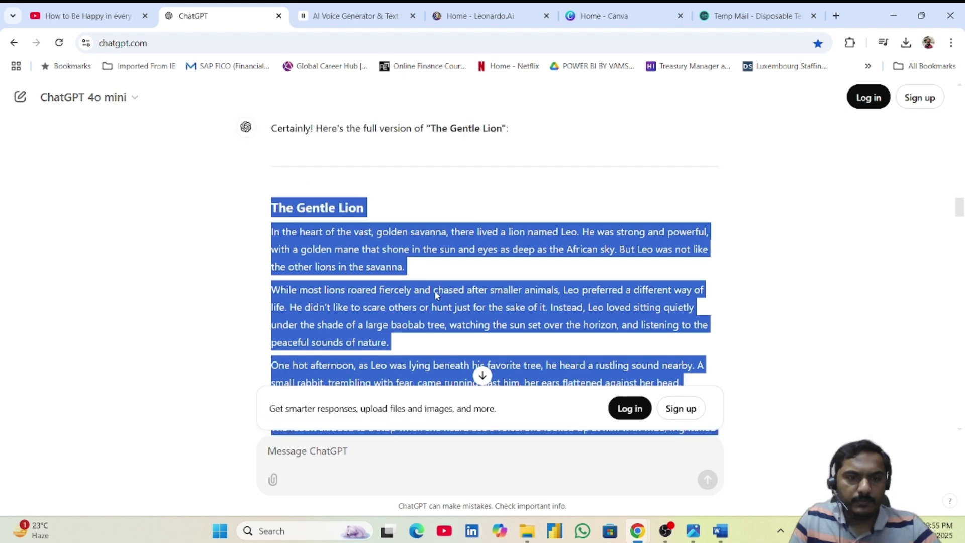
scroll(327, 224, down, 1)
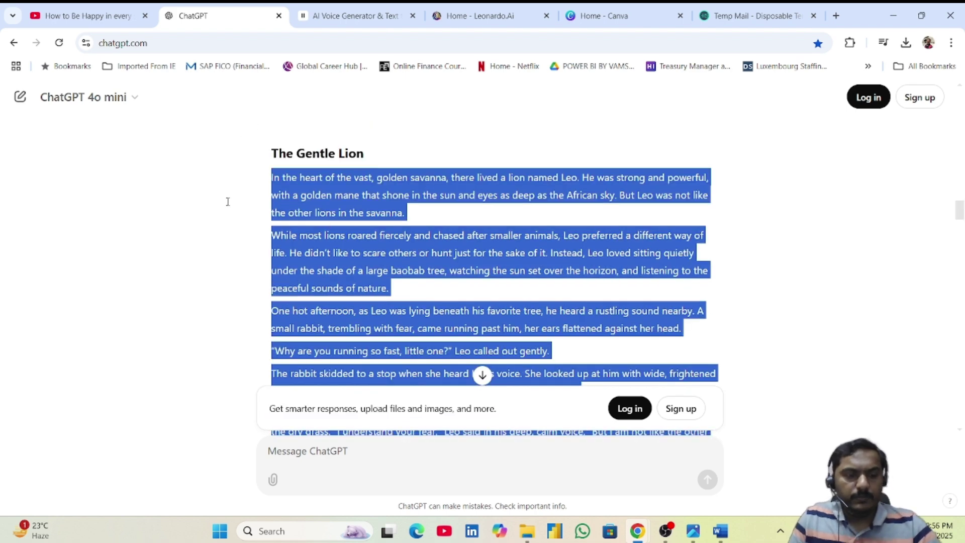
right_click(346, 191)
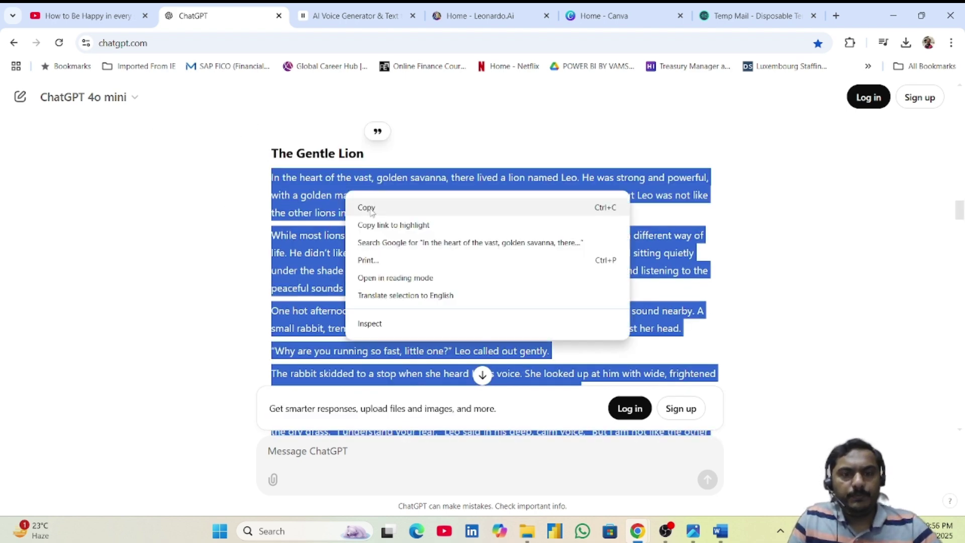
click(371, 211)
Step: Paste the story into ElevenLabs Text to Speech, generate the narration with the Jessica voice, and pause its playback
click(352, 16)
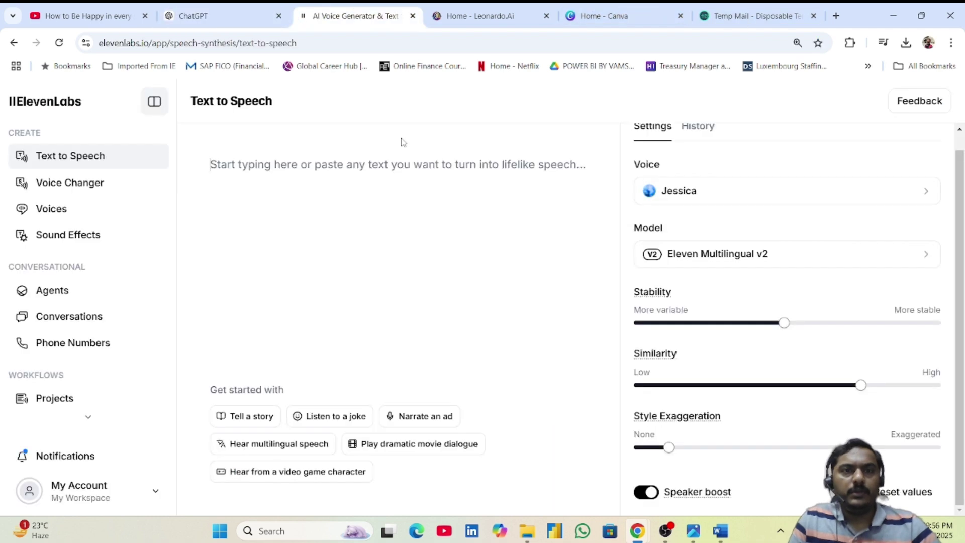
click(300, 159)
key(ctrl+v)
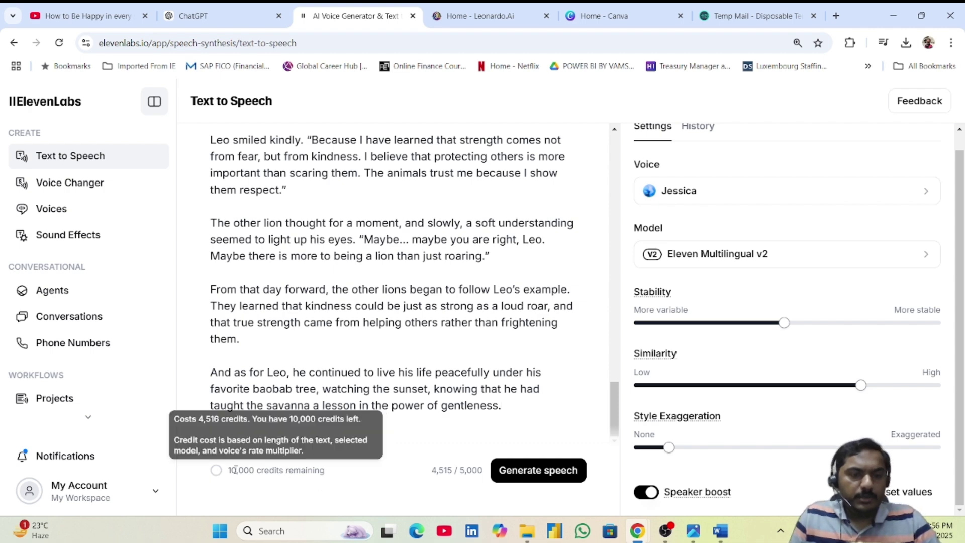
key(shift+Return)
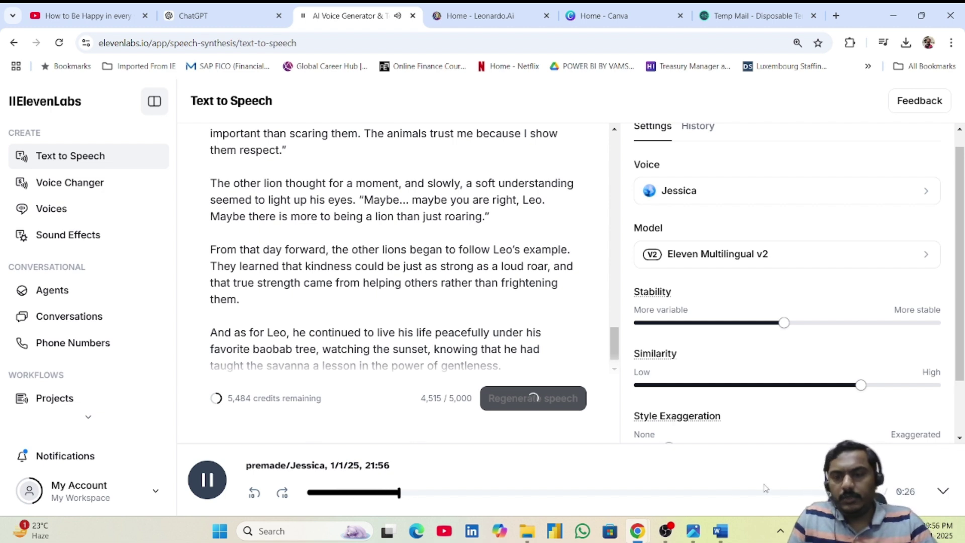
click(208, 483)
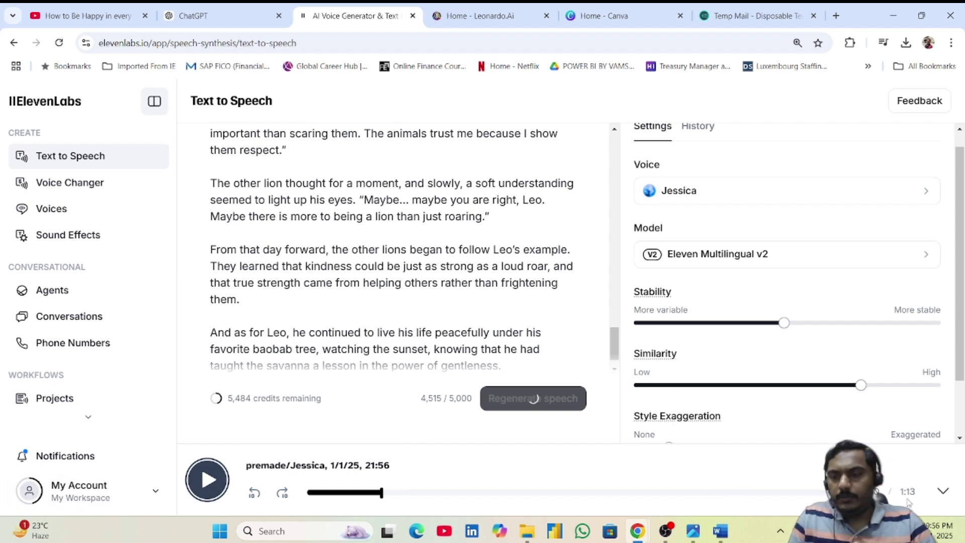
Step: Switch to Leonardo.Ai and open its Image Creation tool, showing the image dimension and number settings
click(468, 17)
click(212, 15)
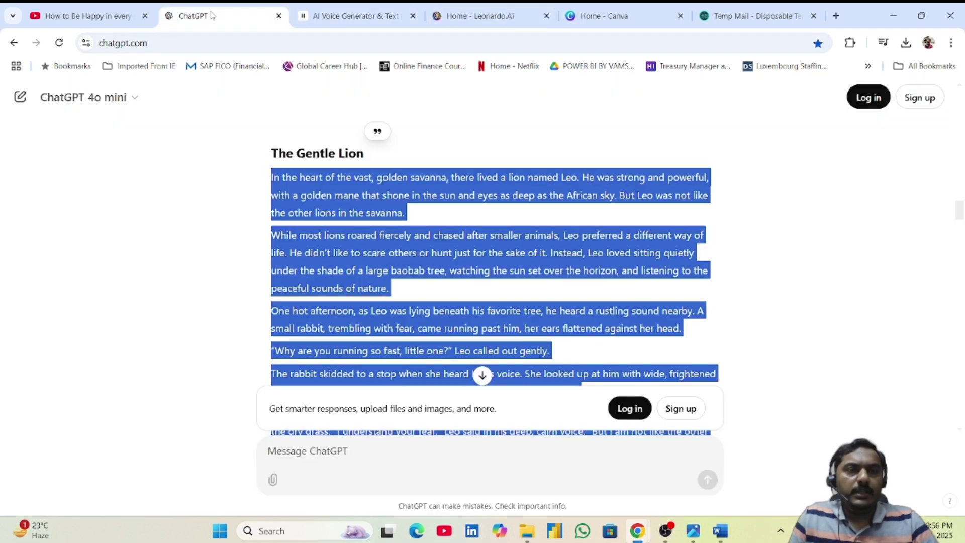
click(470, 16)
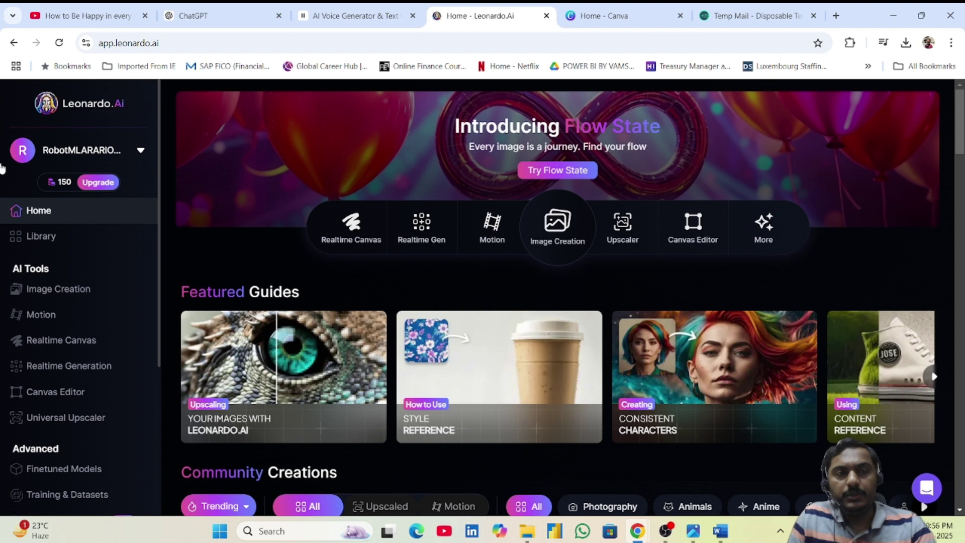
mouse_move(65, 185)
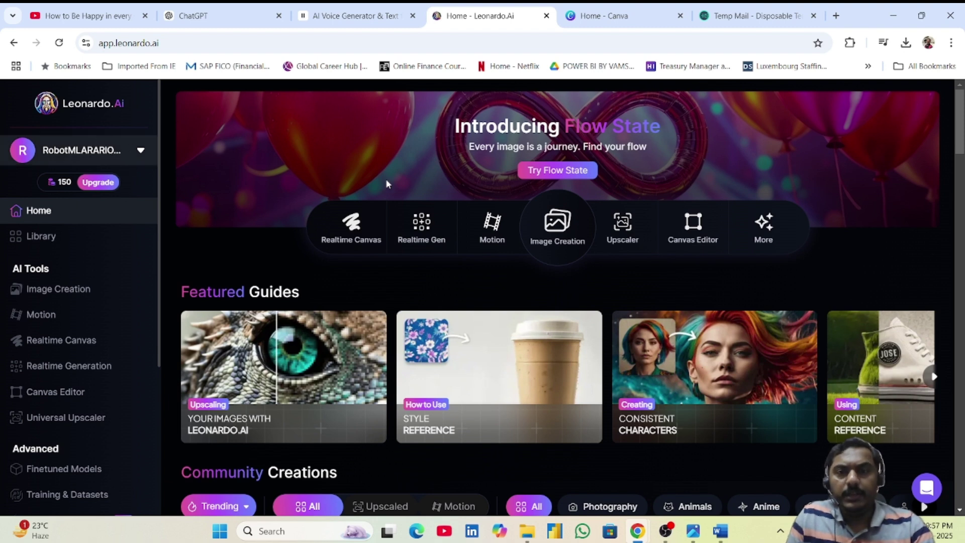
click(562, 240)
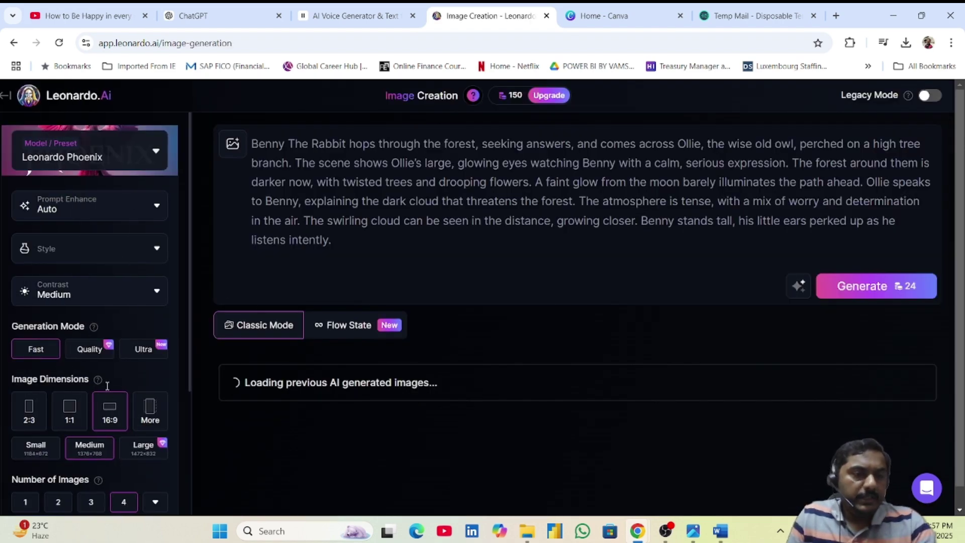
scroll(119, 343, down, 1)
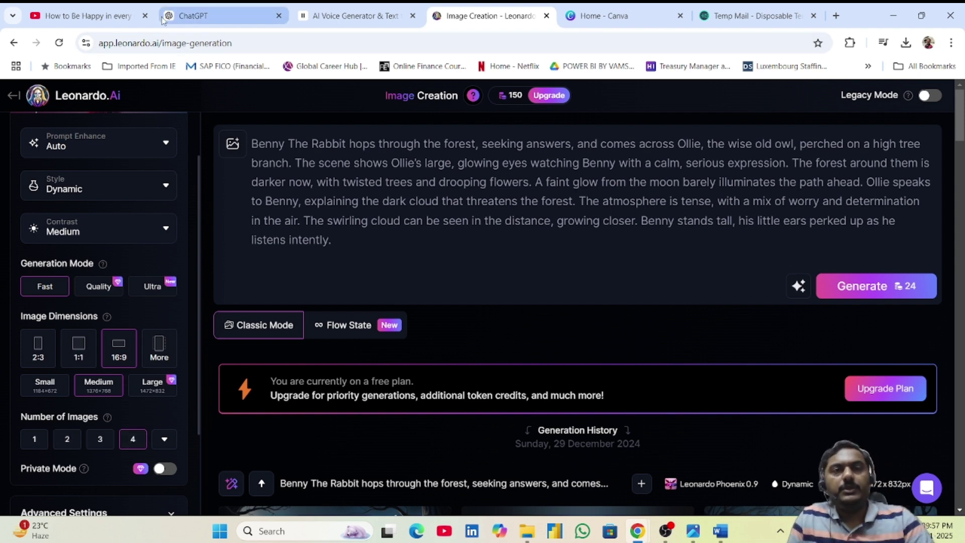
Step: Download the generated narration from ElevenLabs as an audio file and return to Leonardo.Ai
click(352, 16)
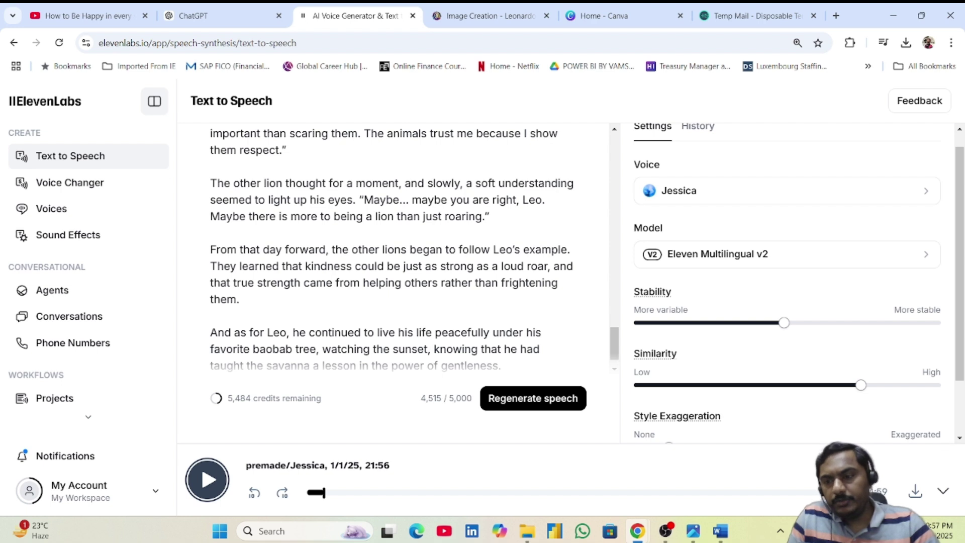
click(915, 495)
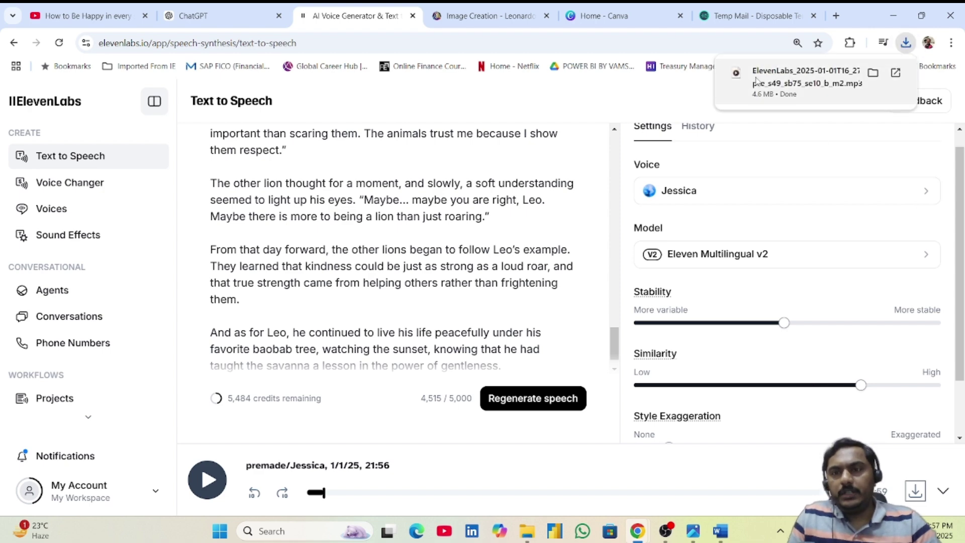
click(468, 17)
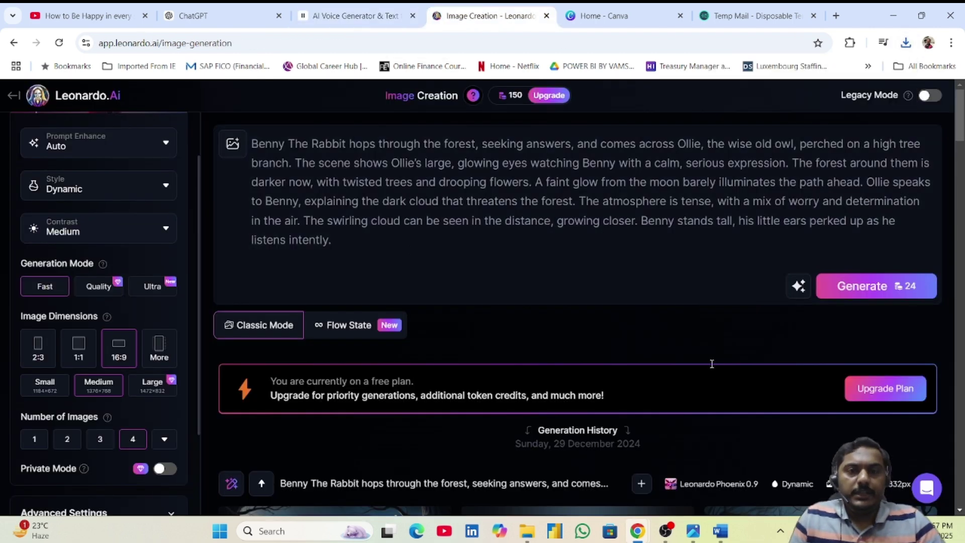
Step: In ChatGPT, find the Prompt for Cover Page Poster and copy it from Main Subject through Additional Details
click(171, 16)
scroll(287, 273, down, 10)
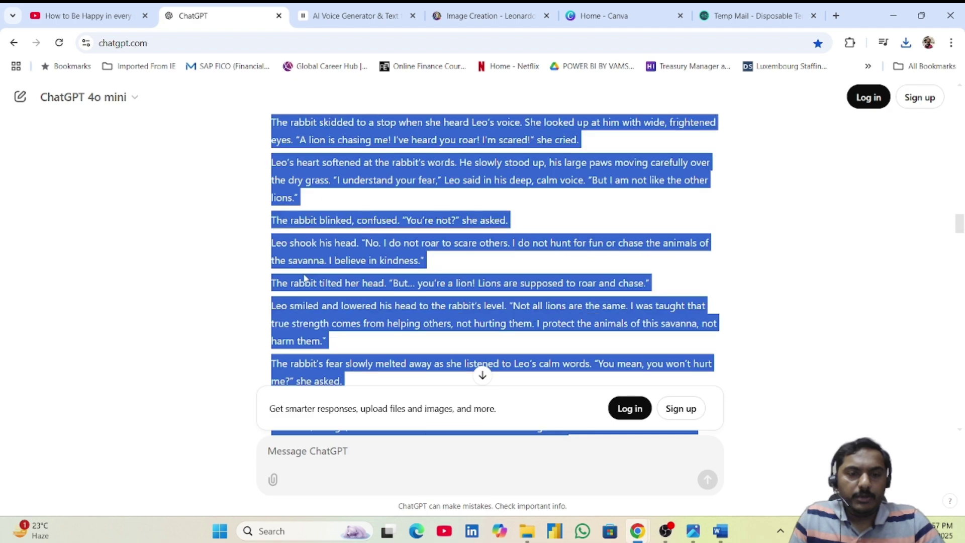
click(287, 274)
scroll(148, 297, down, 15)
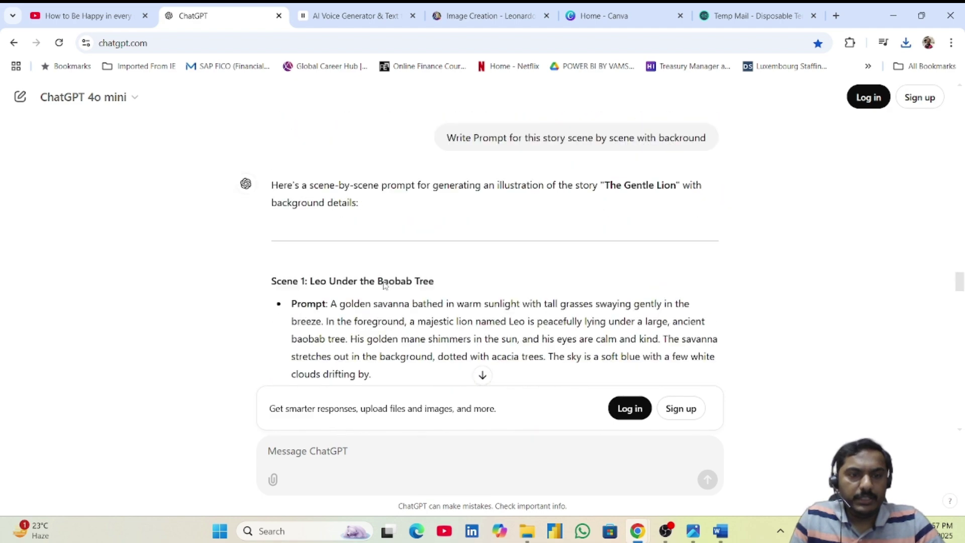
scroll(385, 284, up, 4)
scroll(372, 283, down, 15)
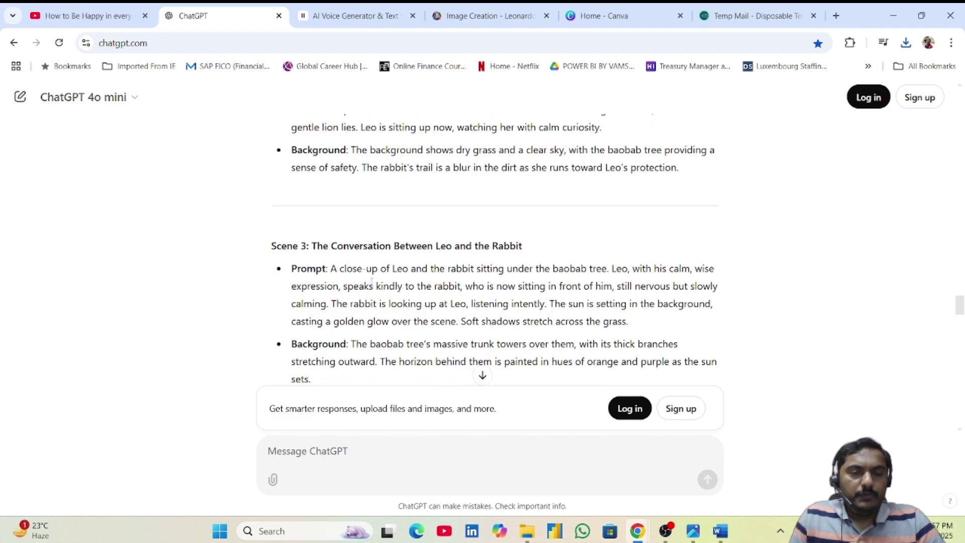
scroll(371, 282, down, 15)
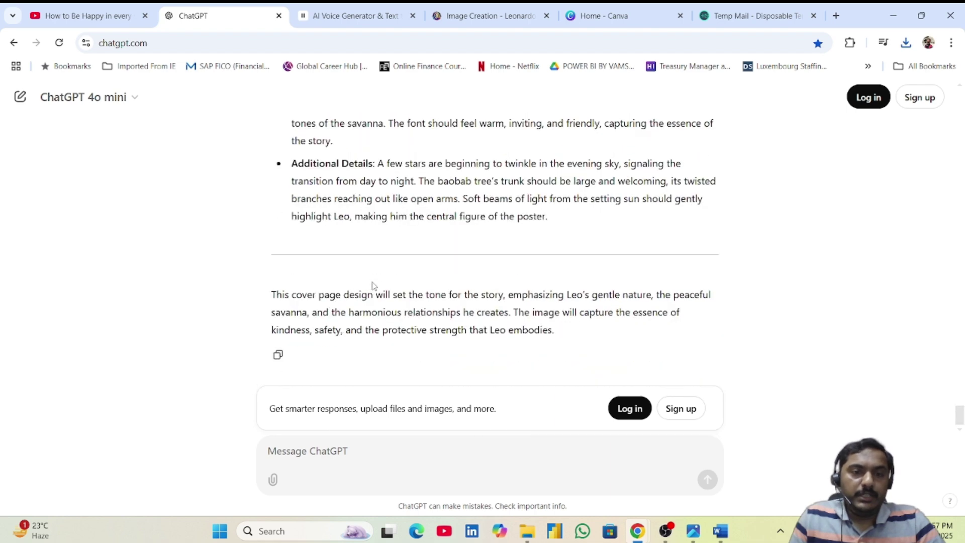
scroll(373, 286, up, 4)
scroll(372, 285, up, 8)
scroll(310, 234, down, 2)
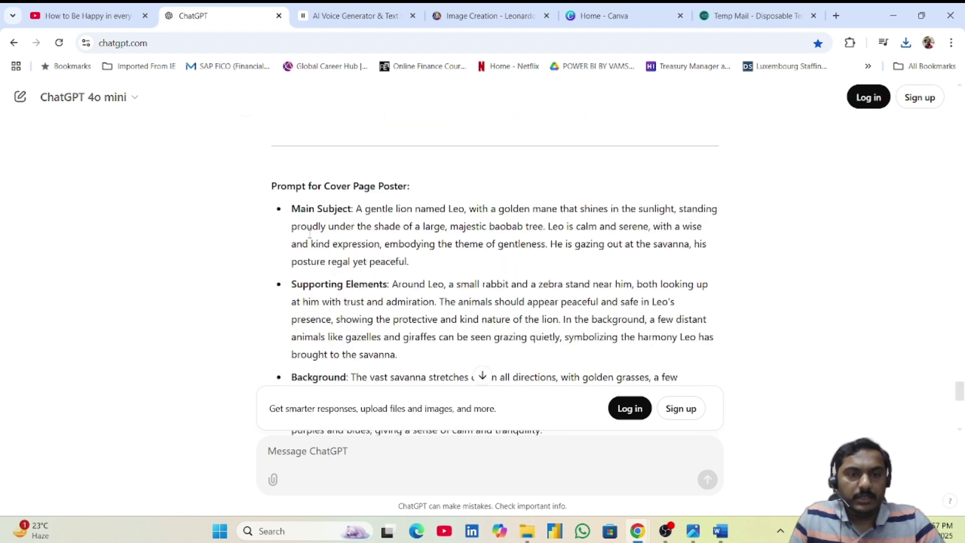
drag(293, 210, 719, 370)
scroll(719, 372, down, 5)
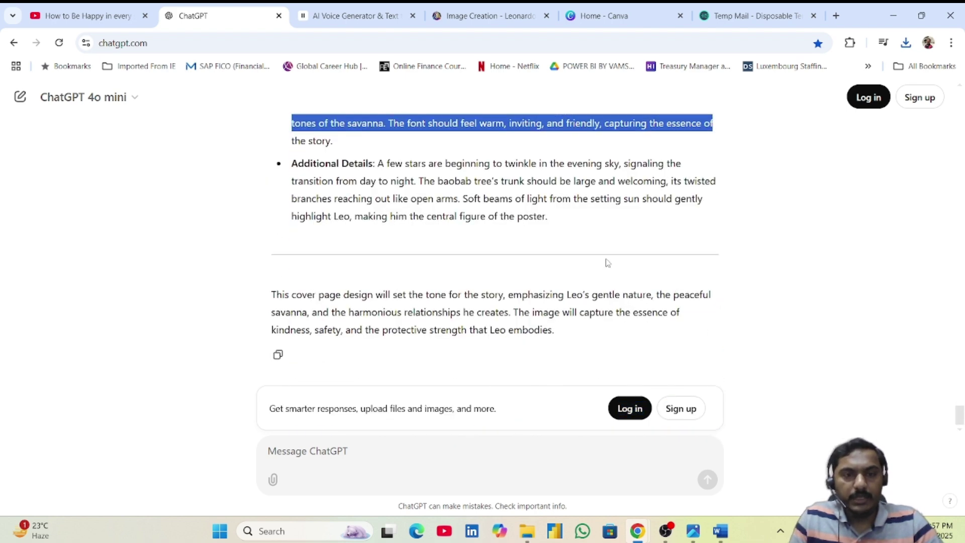
key(shift+Down)
key(shift+Down)
key(shift+Down)
key(shift+Down)
key(shift+Down)
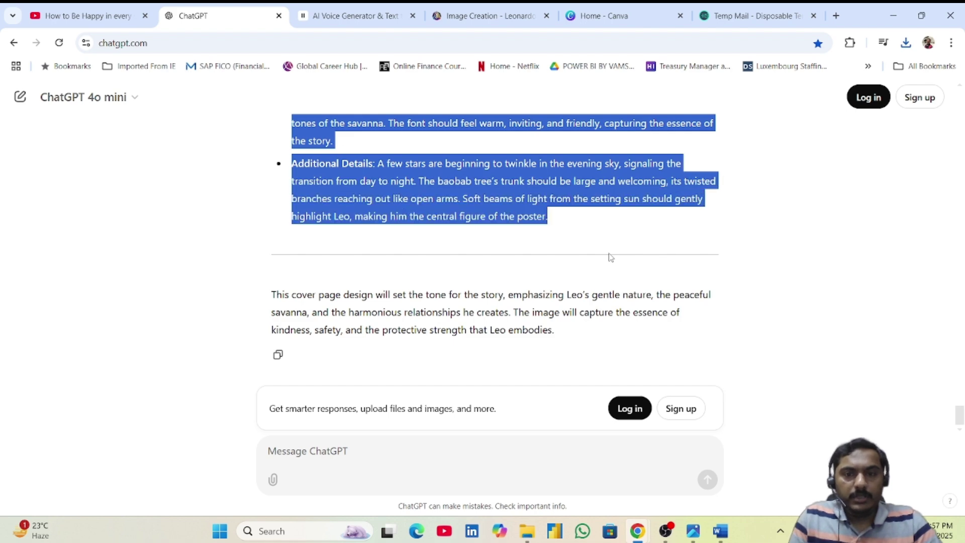
Step: Replace the Benny The Rabbit prompt in Leonardo.Ai with the copied cover poster prompt and generate the images
click(485, 16)
drag(373, 250, 252, 122)
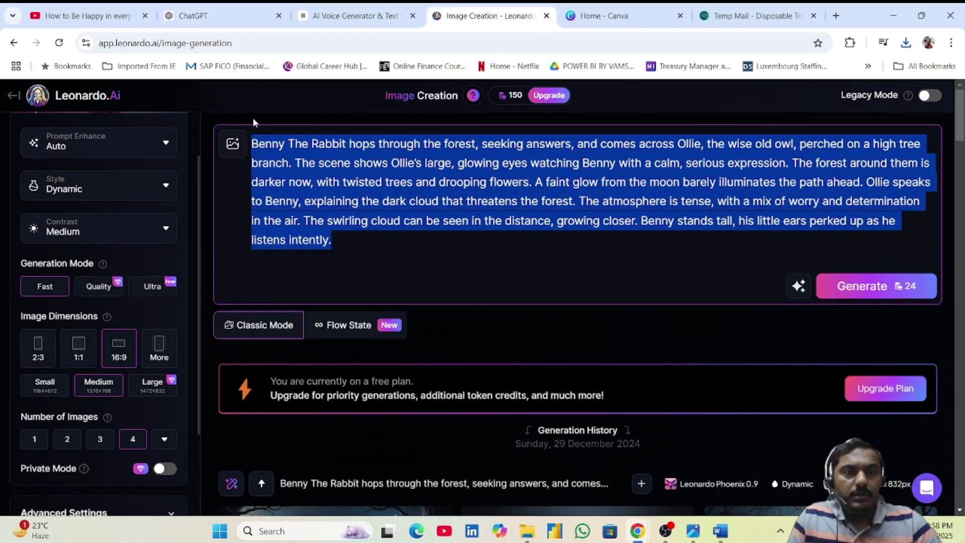
key(ctrl+v)
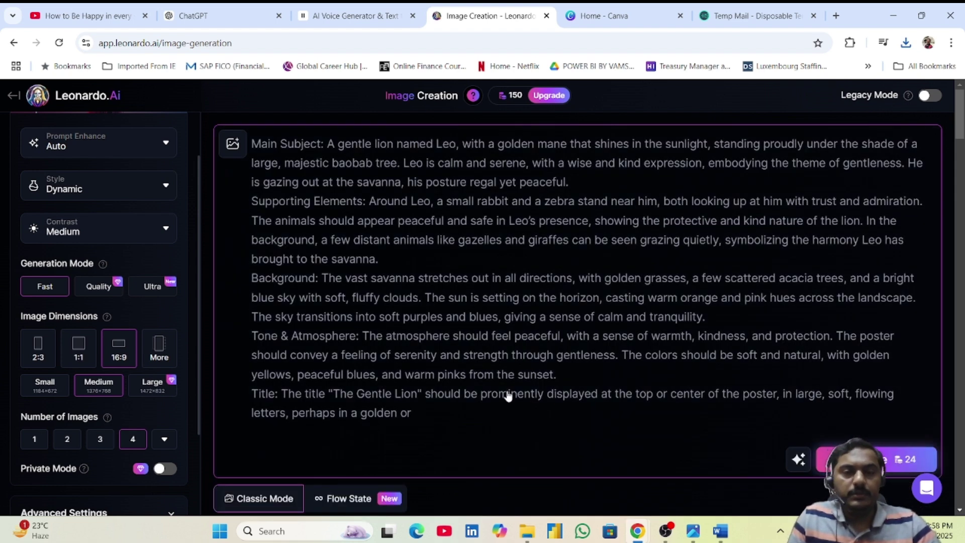
key(Return)
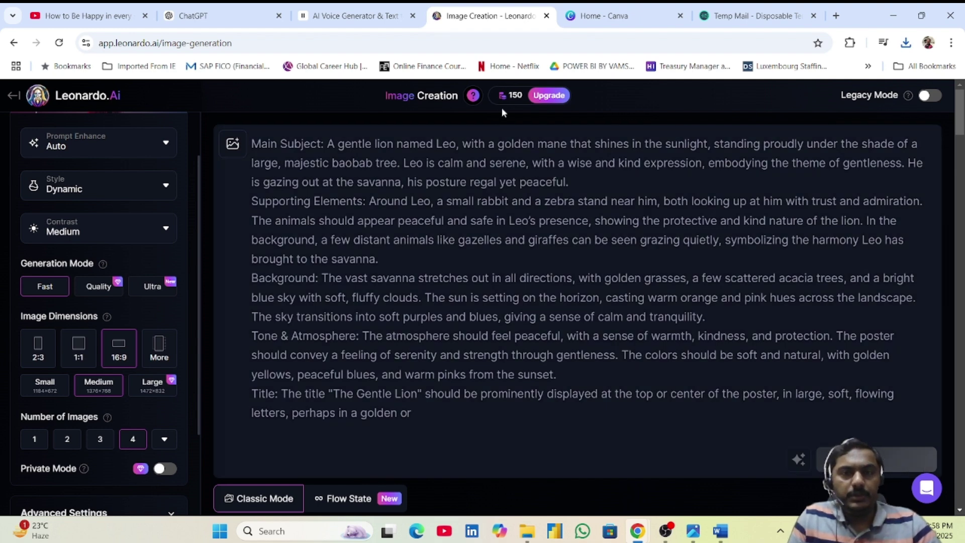
mouse_move(513, 100)
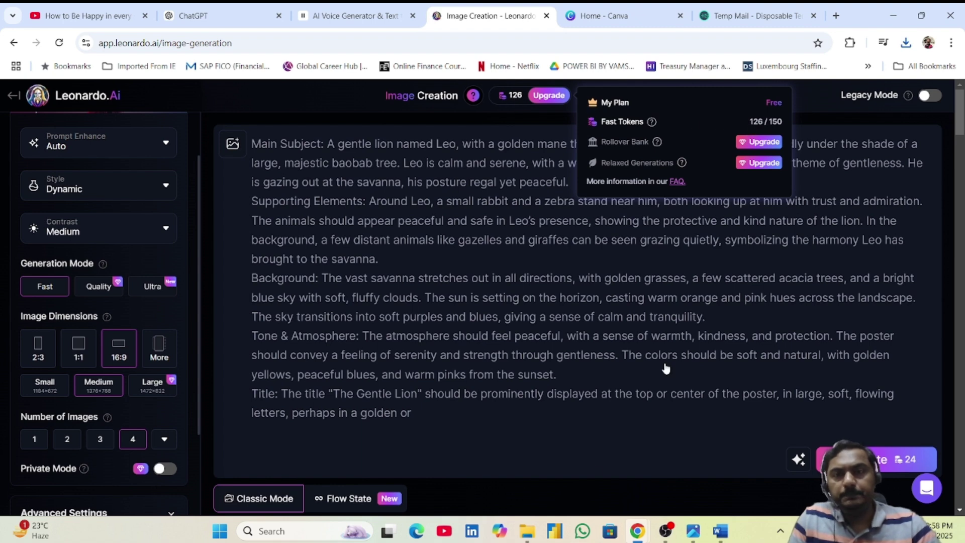
Step: Enlarge the generated Gentle Lion cover images and compare the first three one after another
scroll(521, 396, down, 3)
scroll(454, 432, down, 3)
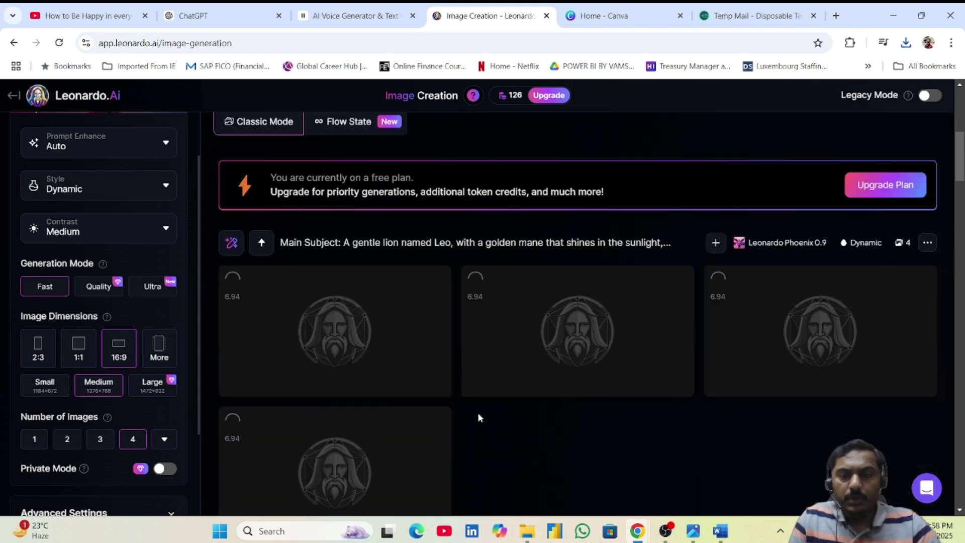
scroll(482, 411, down, 1)
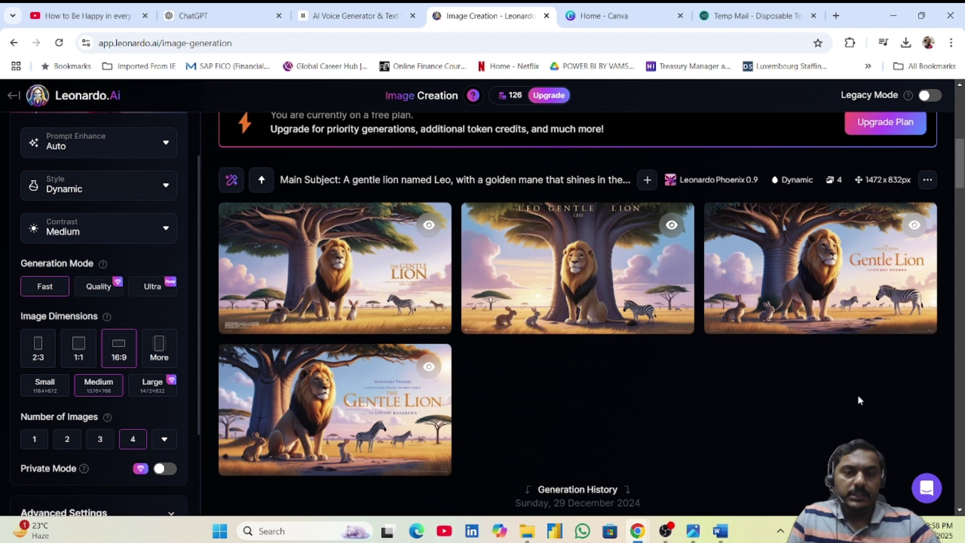
click(339, 247)
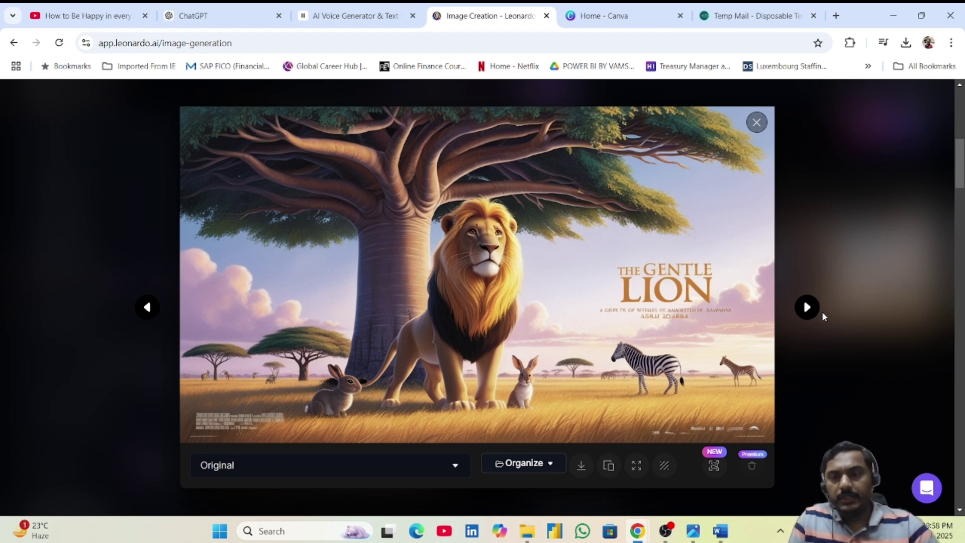
click(807, 307)
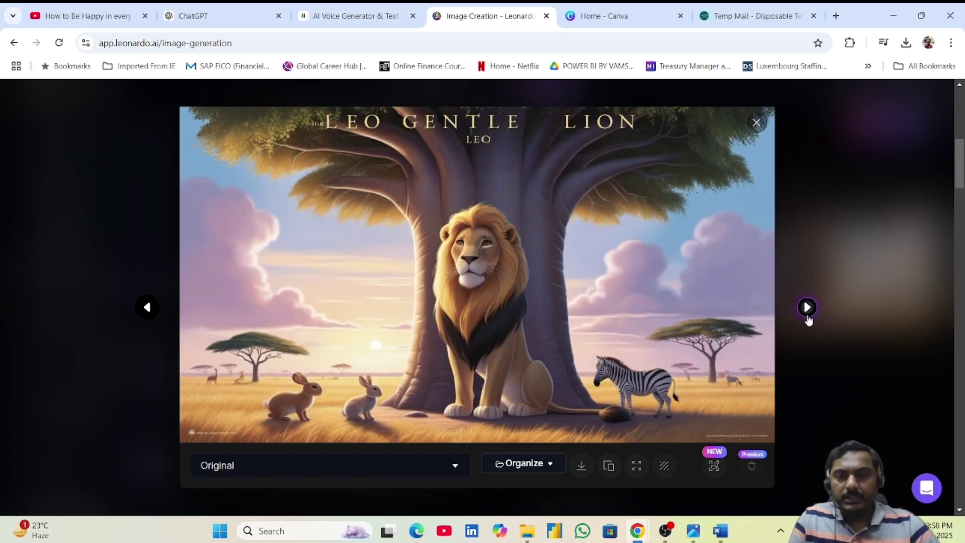
click(806, 308)
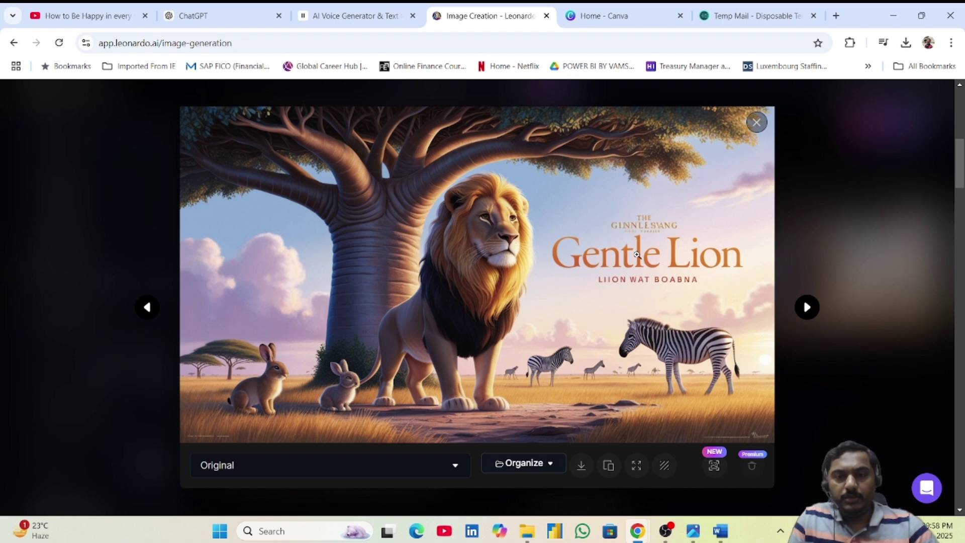
Step: Download the enlarged Gentle Lion cover image and show the Downloads folder in File Explorer
click(581, 465)
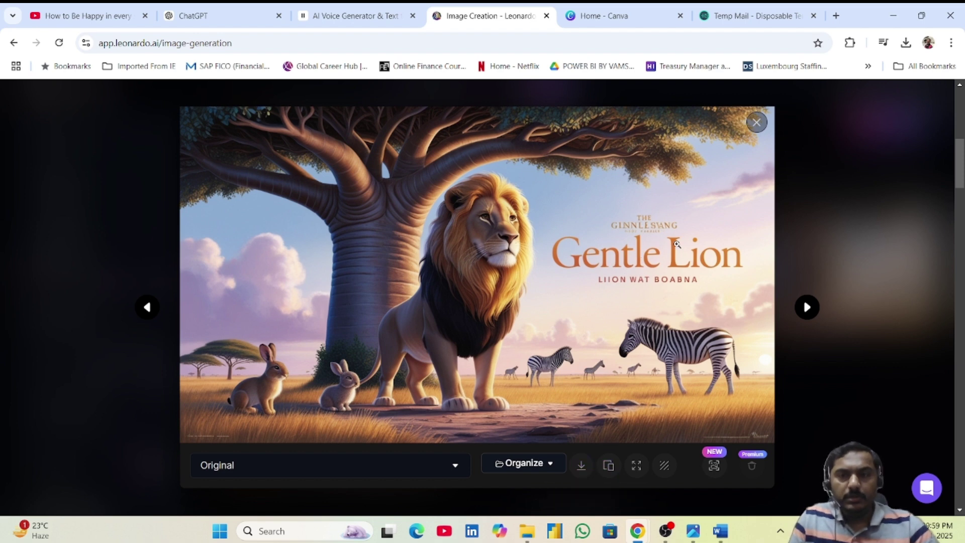
click(527, 531)
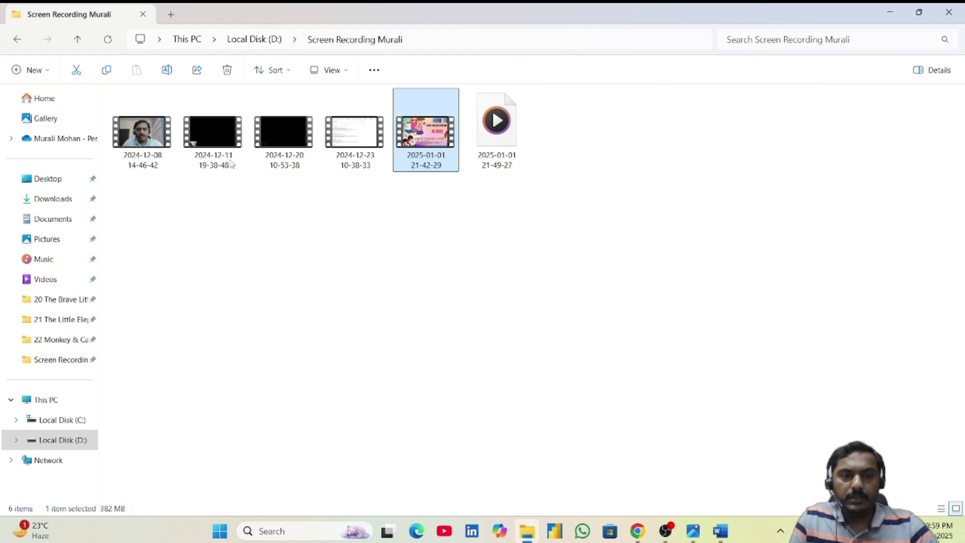
click(51, 201)
click(172, 130)
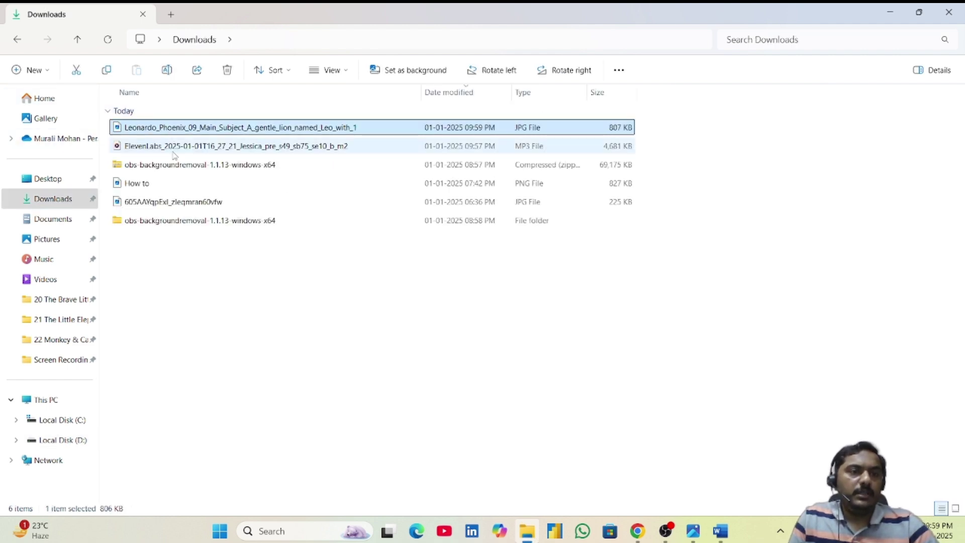
click(175, 166)
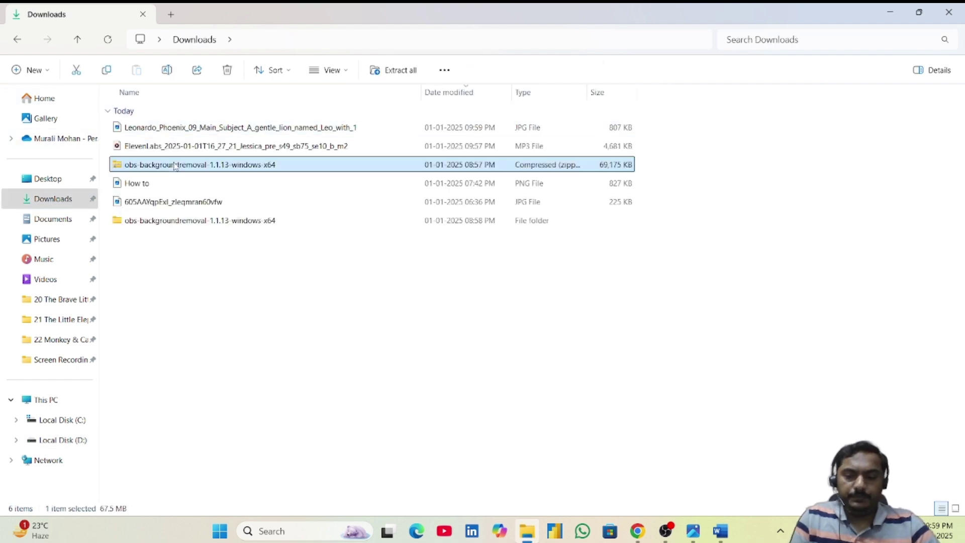
Step: Rename the downloaded Leonardo cover image as Thumbnail, then return to Leonardo.Ai and close the enlarged cover image
click(172, 129)
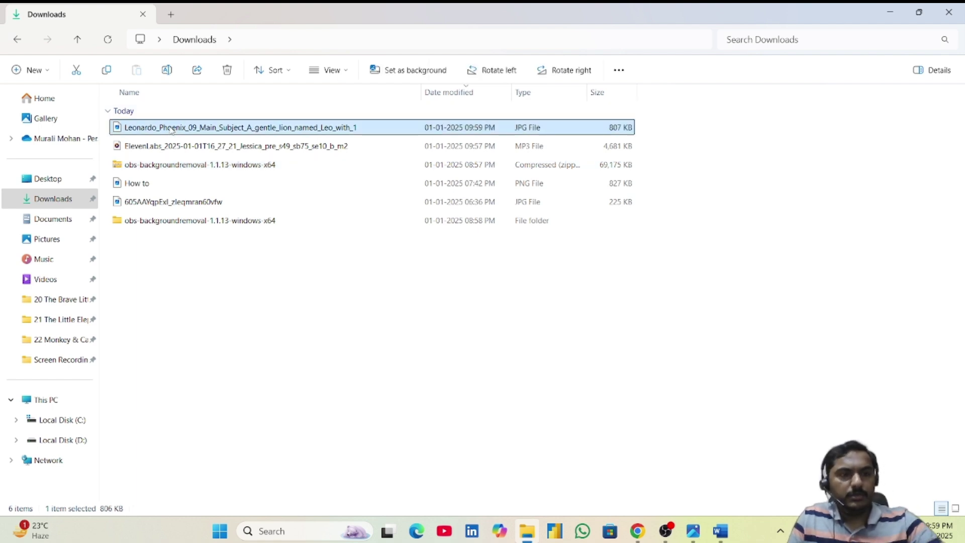
click(172, 129)
text(Thum)
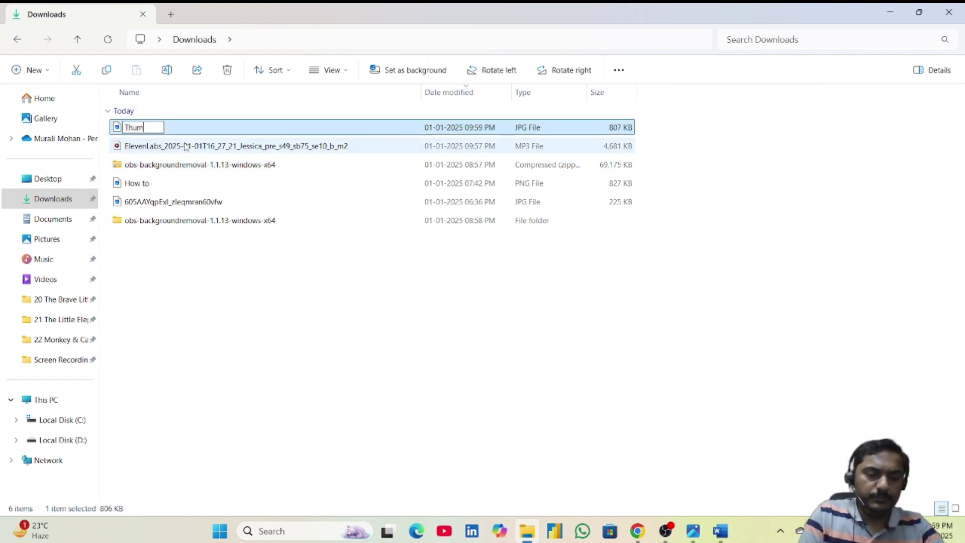
text(bnail)
click(243, 286)
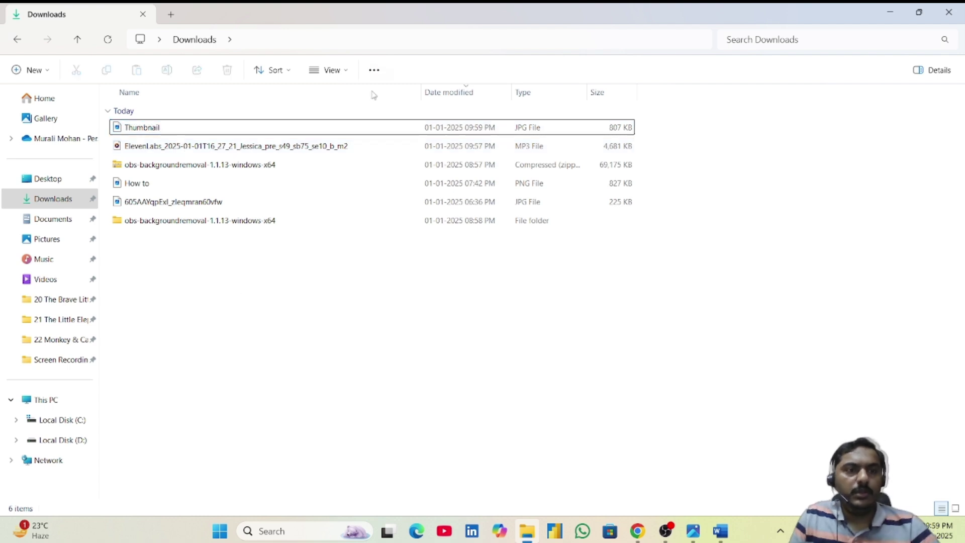
click(889, 12)
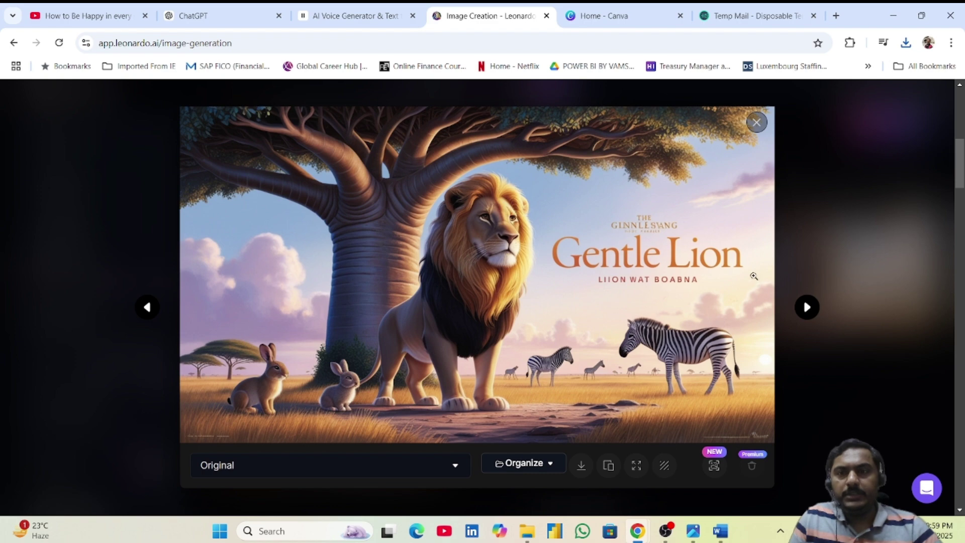
click(757, 122)
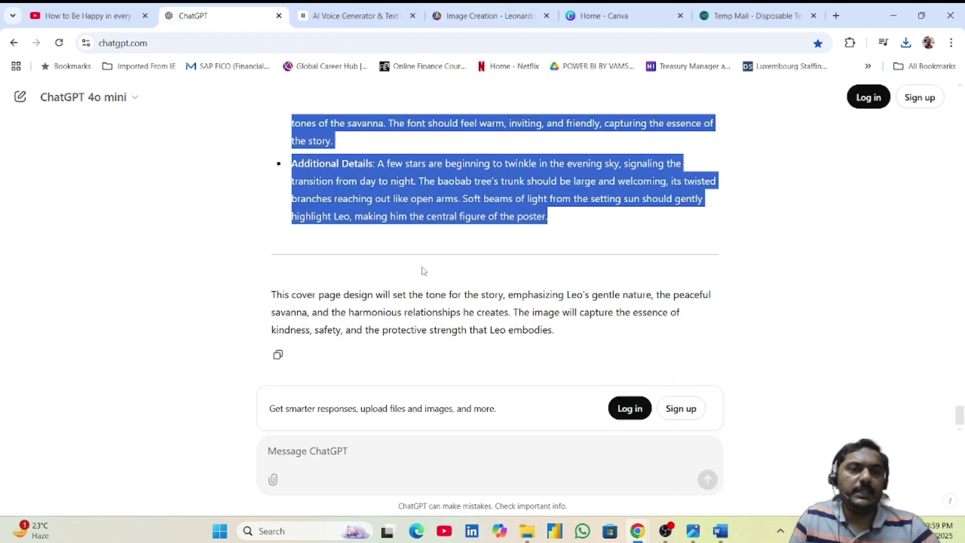
Step: In ChatGPT, find Scene 1: Leo Under the Baobab Tree and copy its Prompt and Background text
click(221, 16)
scroll(376, 276, up, 20)
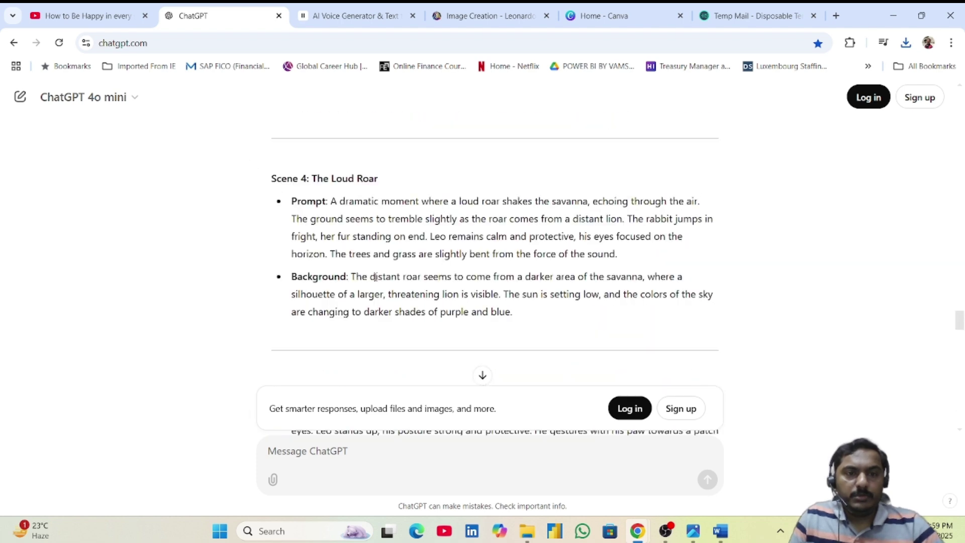
scroll(376, 276, up, 8)
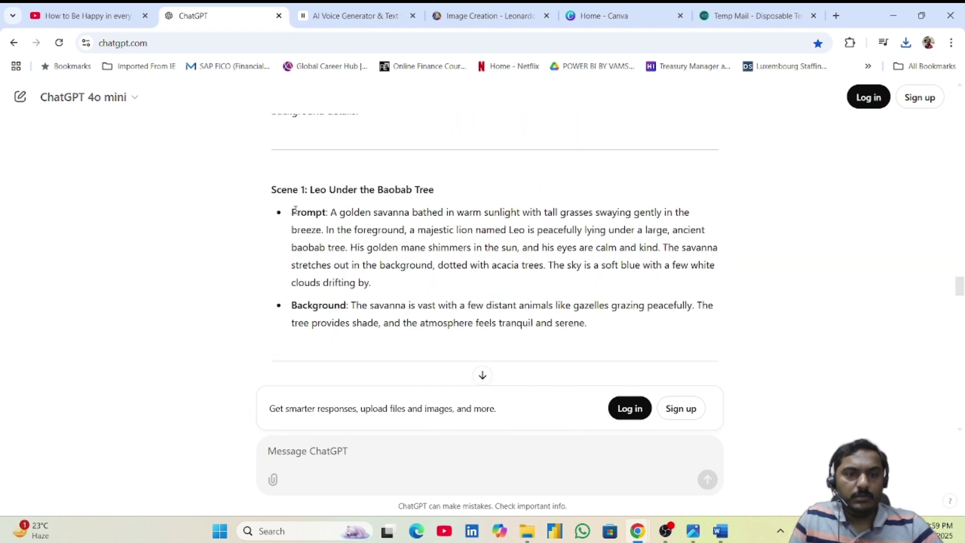
drag(290, 215, 632, 327)
key(ctrl+c)
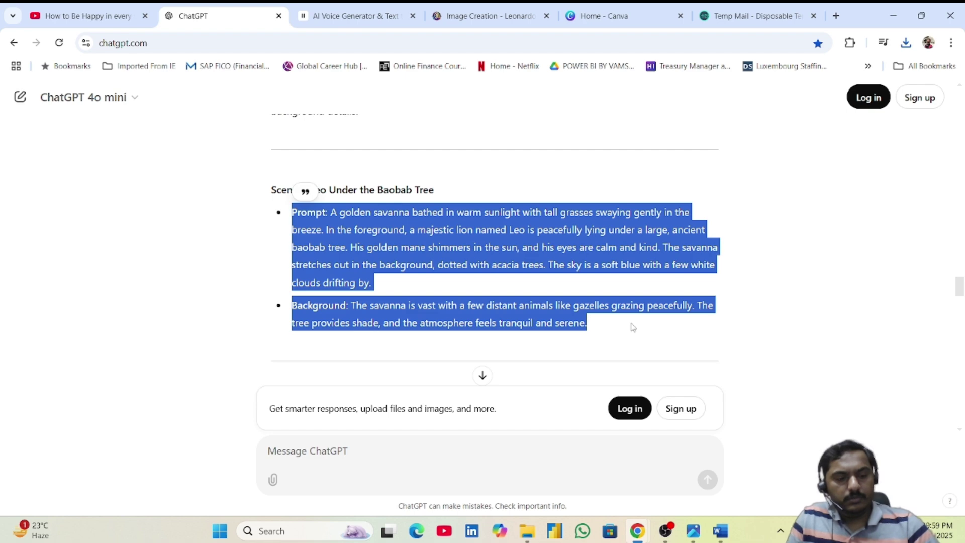
Step: Replace the cover poster prompt in Leonardo.Ai with the copied Scene 1 prompt and generate the images
click(490, 16)
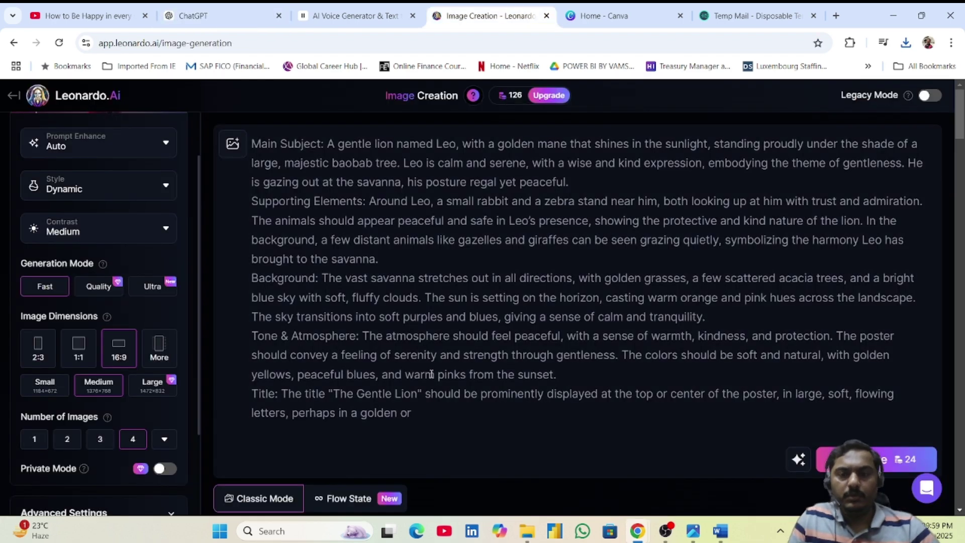
drag(279, 188, 425, 397)
drag(463, 431, 252, 134)
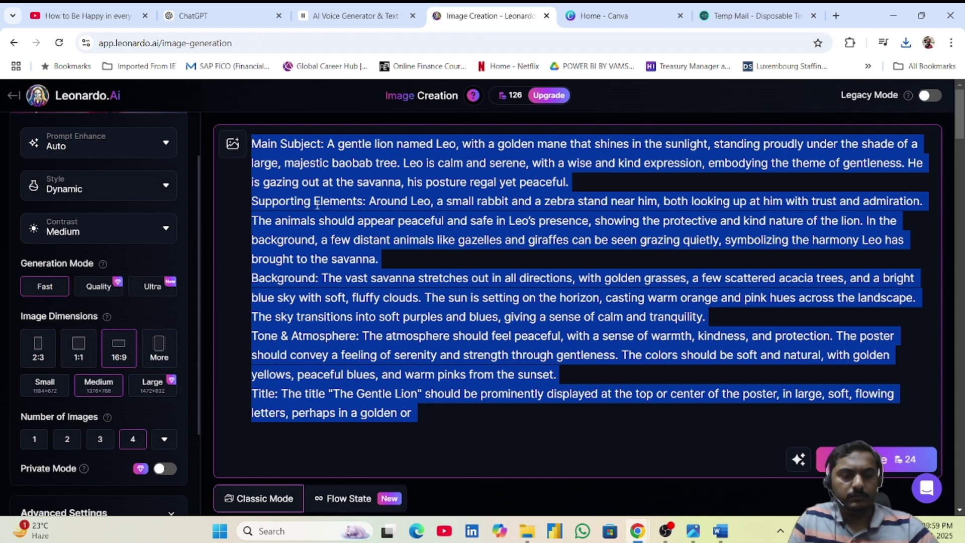
key(ctrl+v)
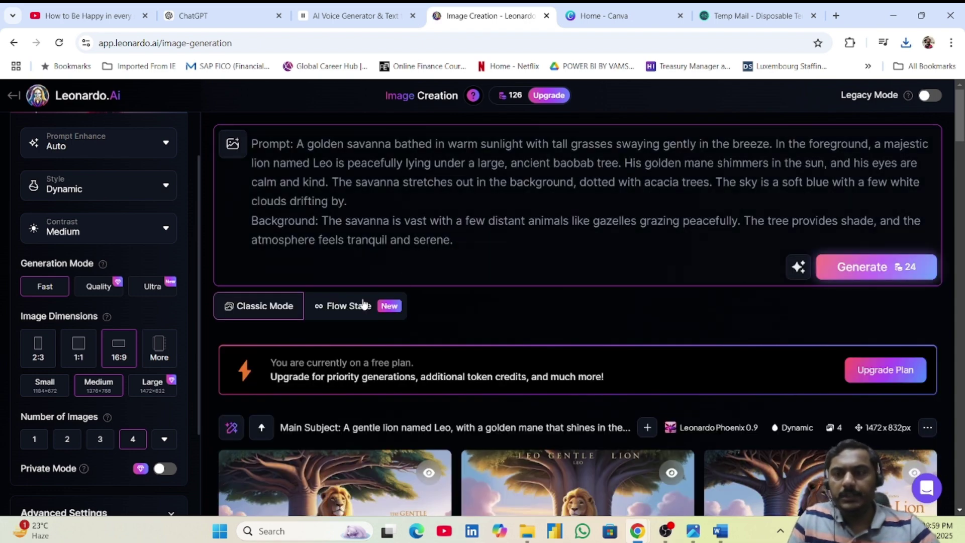
key(Return)
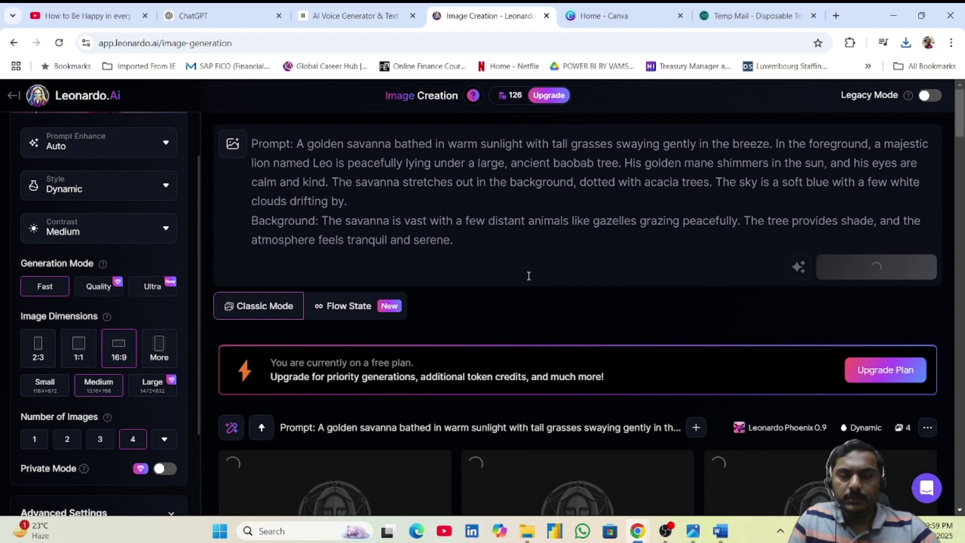
scroll(513, 302, down, 4)
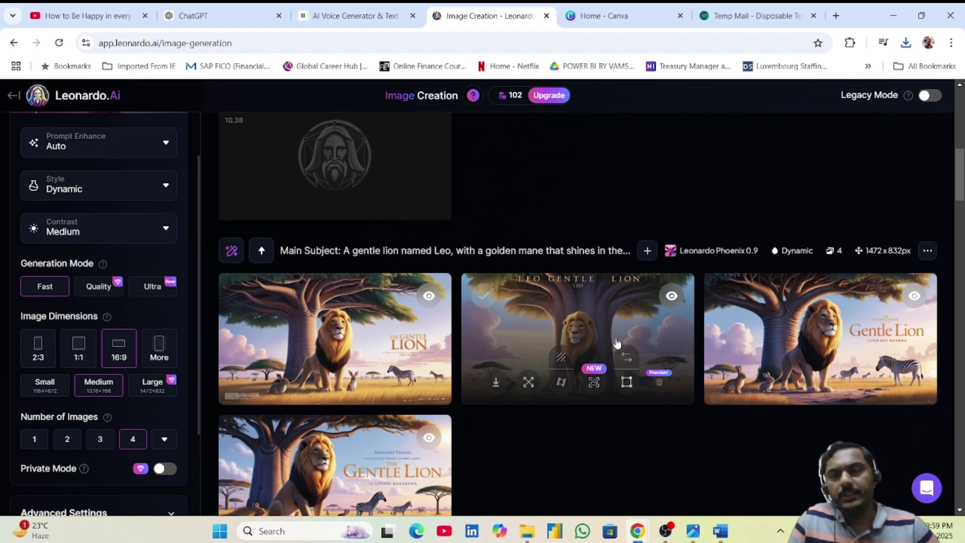
scroll(617, 342, up, 1)
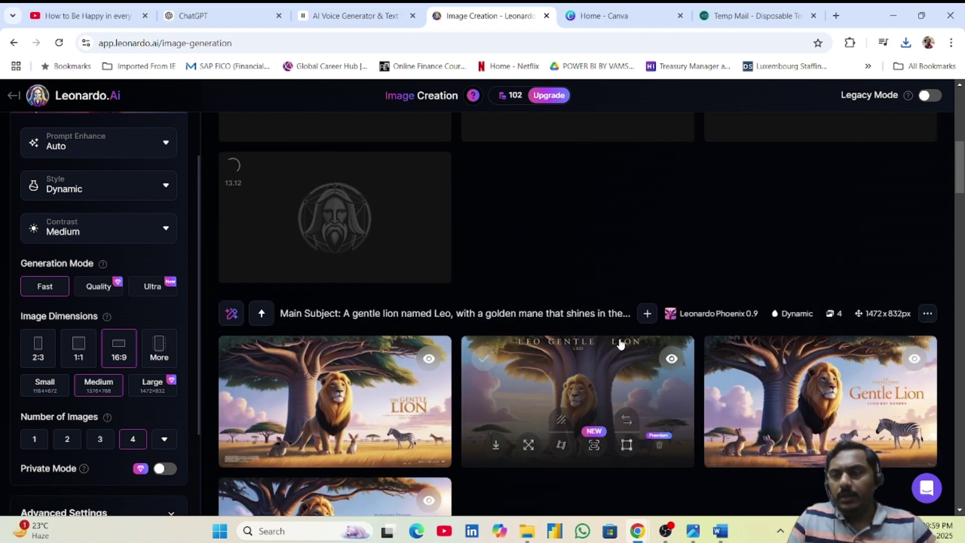
scroll(620, 341, up, 4)
scroll(620, 342, down, 1)
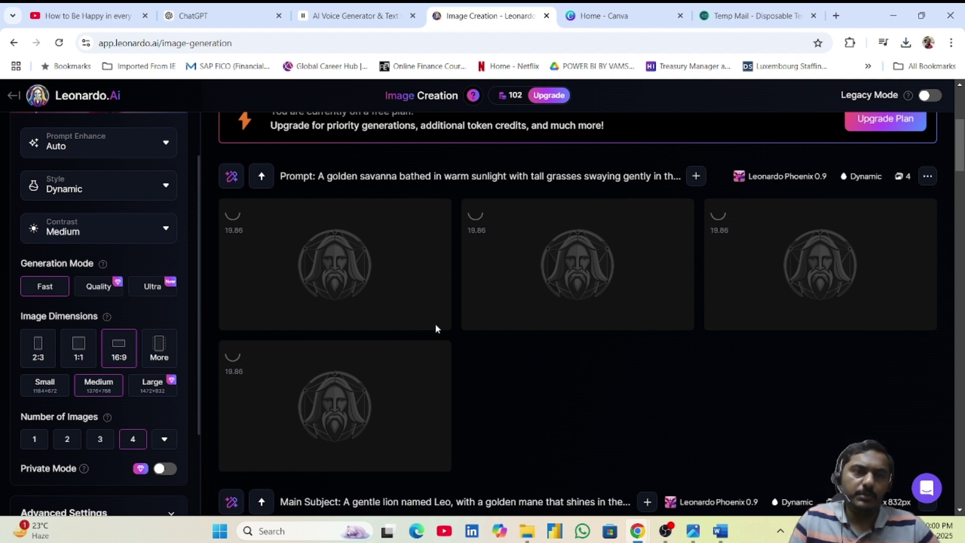
Step: Look through the Scene 2 to Scene 4 image prompts in ChatGPT
click(193, 16)
scroll(369, 294, down, 5)
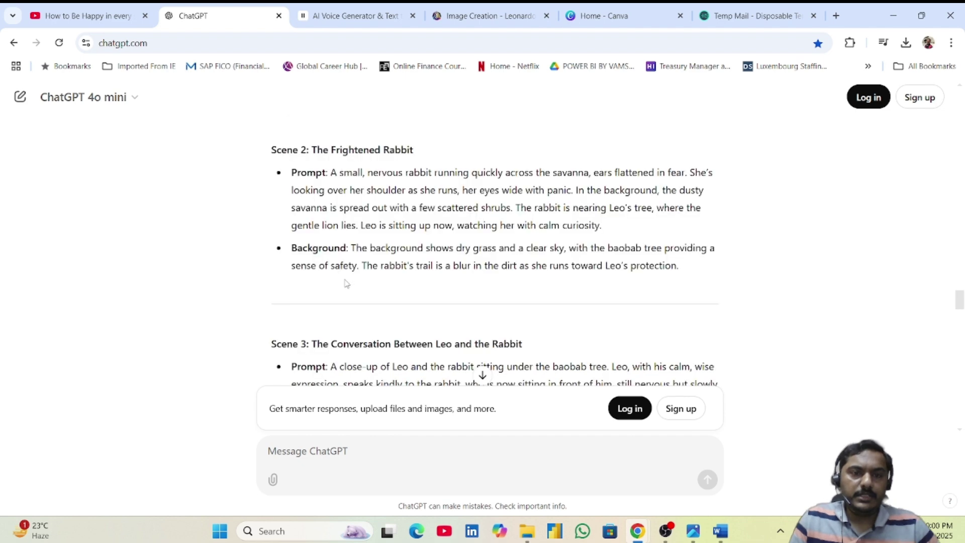
scroll(346, 284, down, 10)
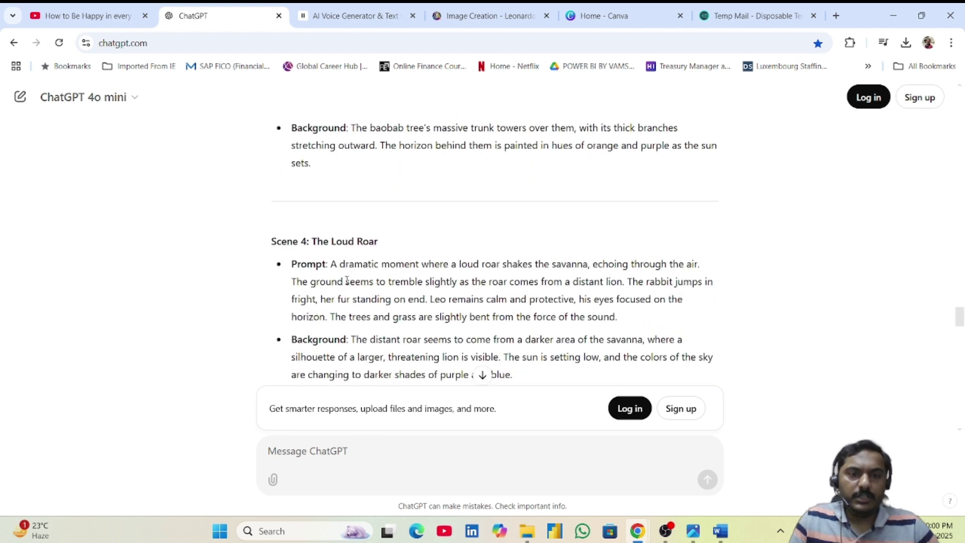
Step: Return to Leonardo.Ai and compare the four generated Scene 1 lion images one after another in enlarged view
click(457, 16)
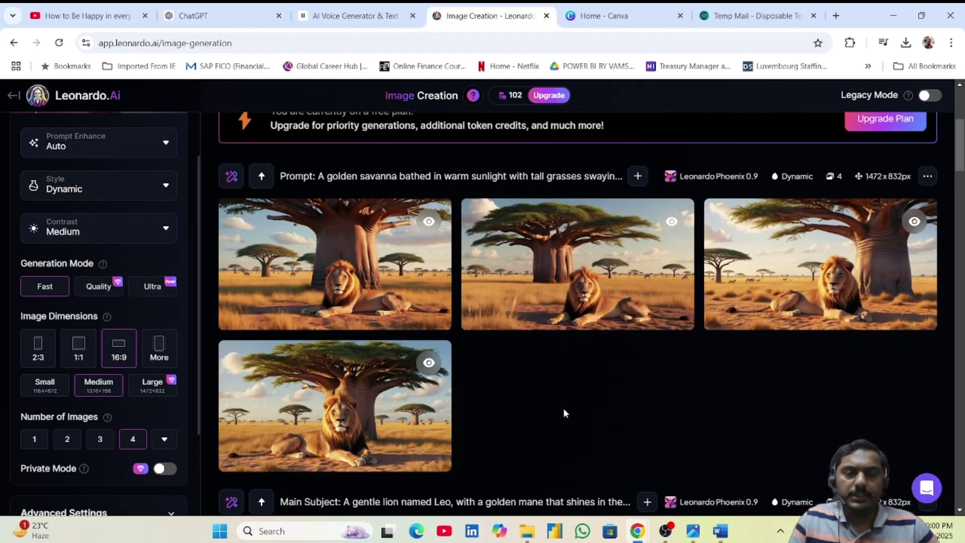
click(531, 391)
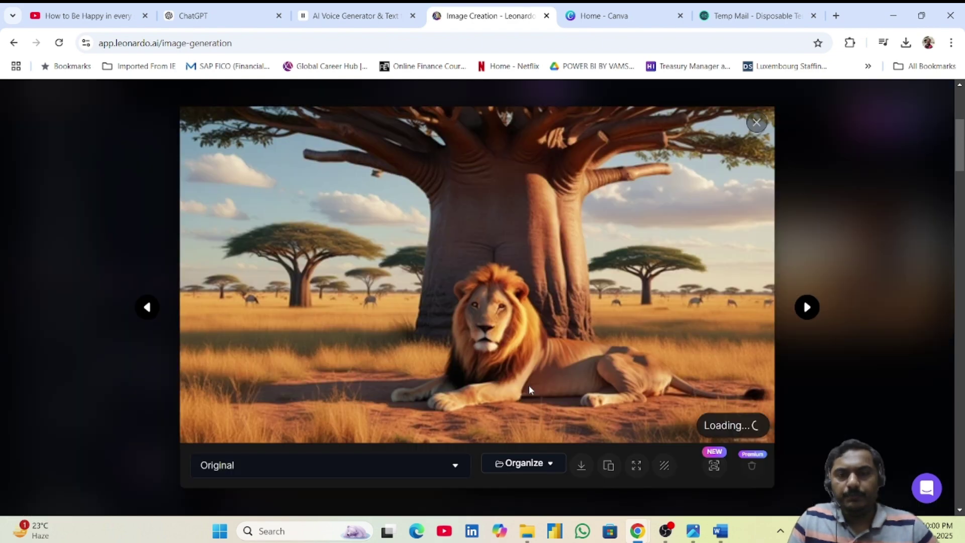
click(807, 307)
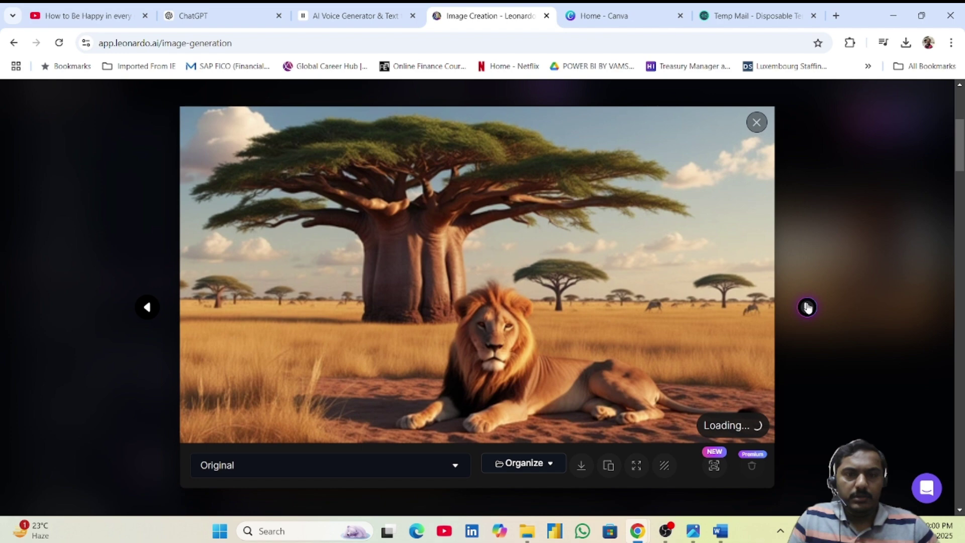
click(807, 307)
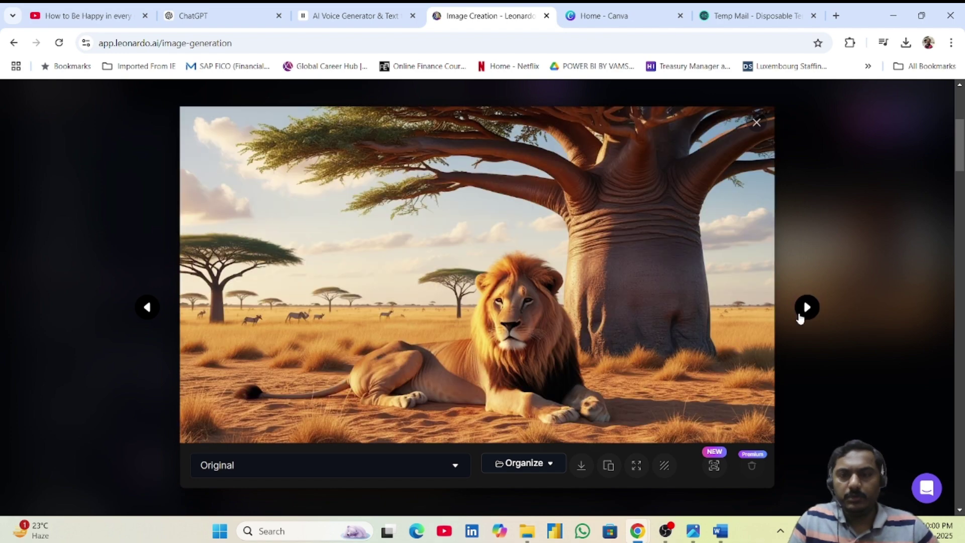
click(806, 307)
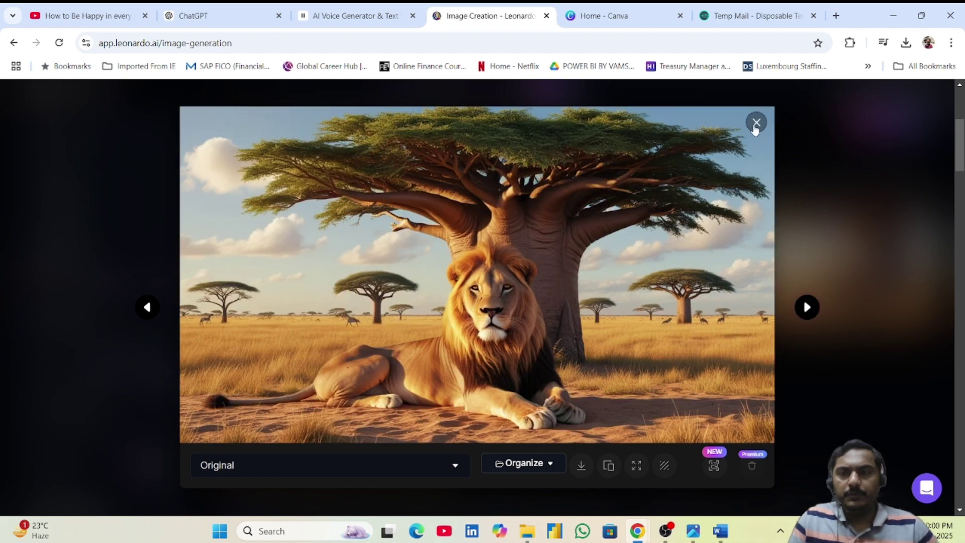
click(756, 122)
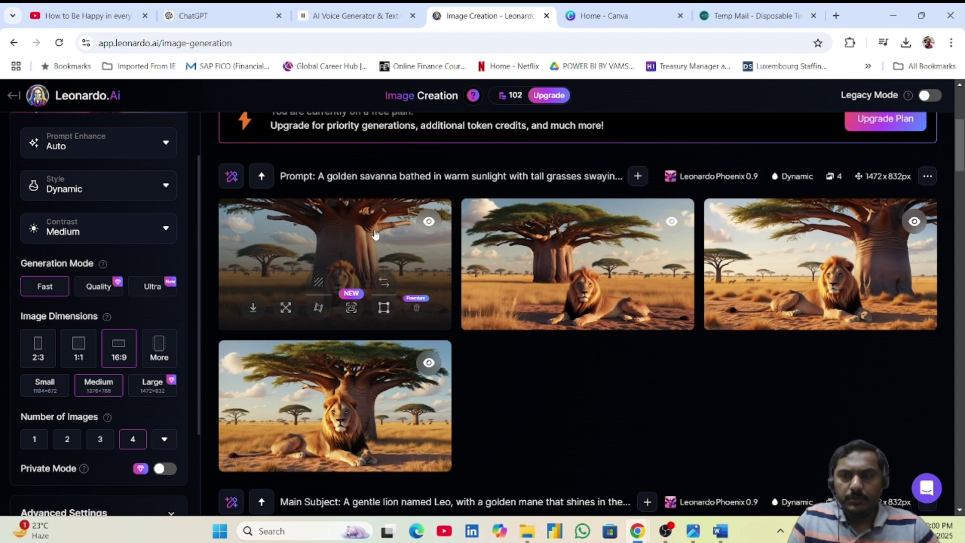
Step: Enlarge and download the first Scene 1 image, with Leo lying before the baobab trunk, and show the Downloads folder
click(517, 291)
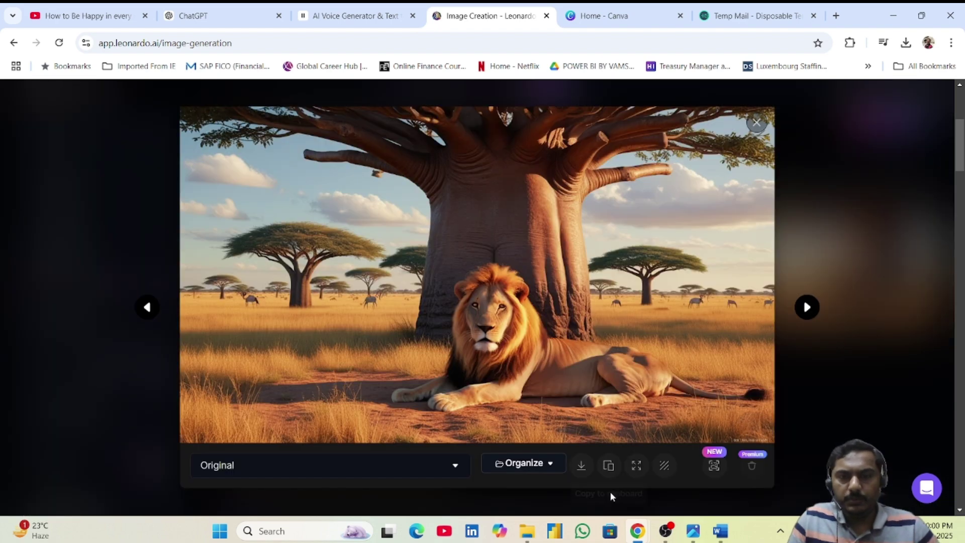
click(582, 467)
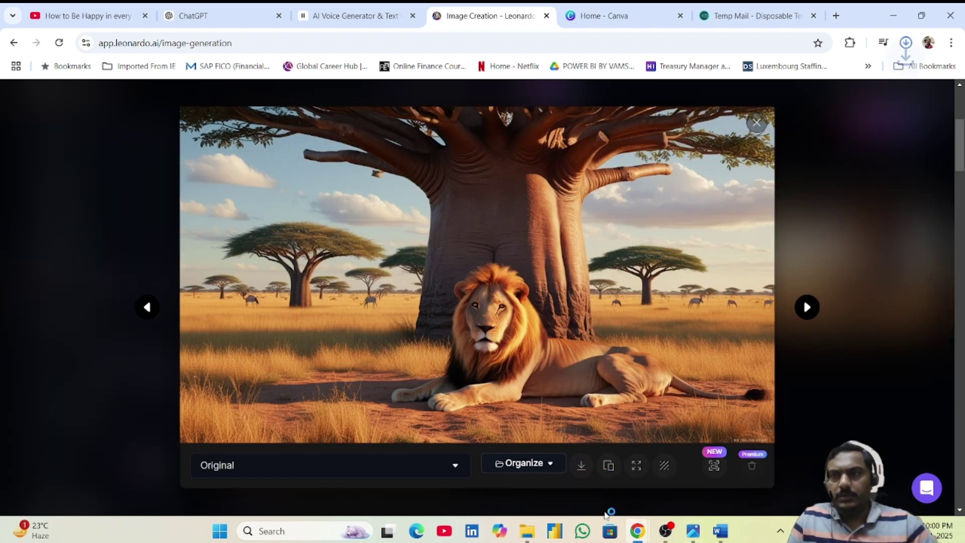
click(527, 530)
click(158, 147)
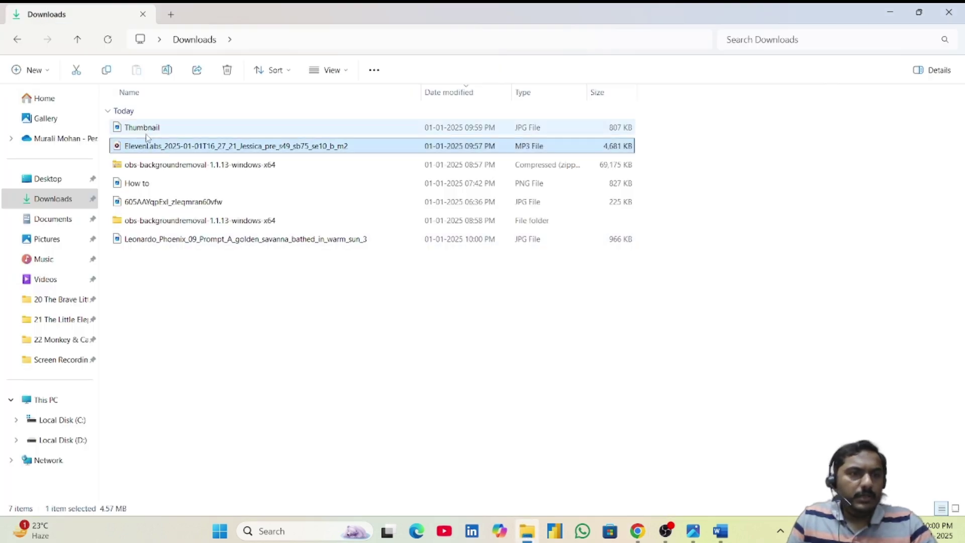
Step: Rename the downloaded Leonardo golden savanna image as 1
click(180, 241)
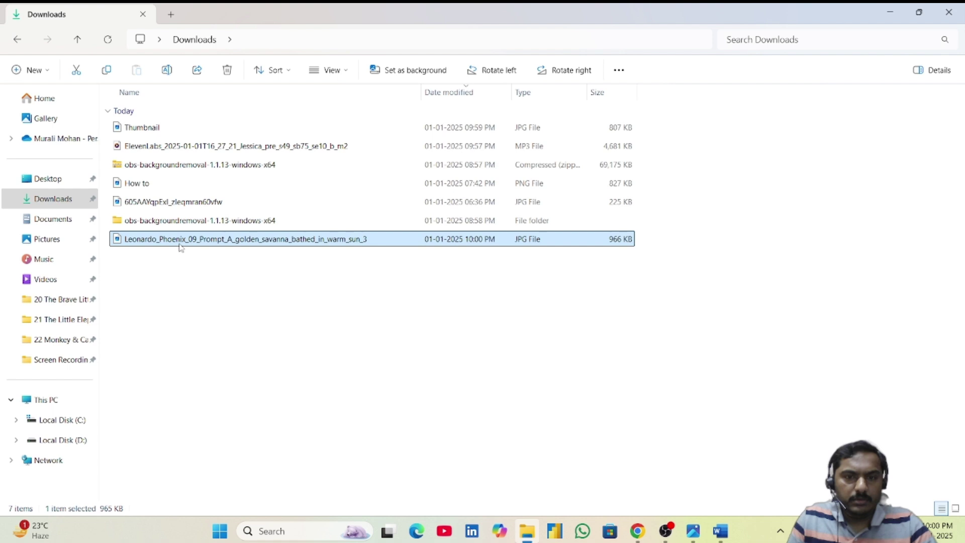
key(F2)
text(1)
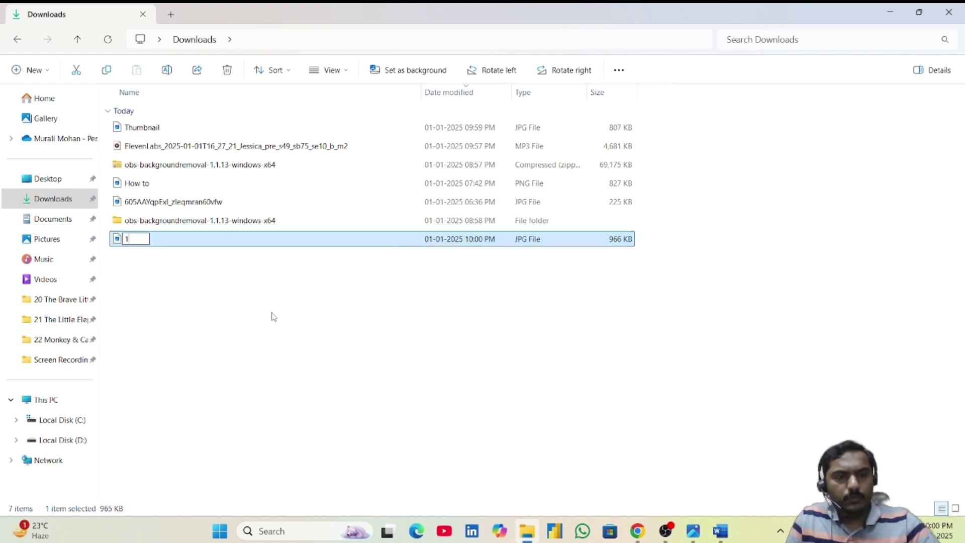
key(Return)
click(272, 331)
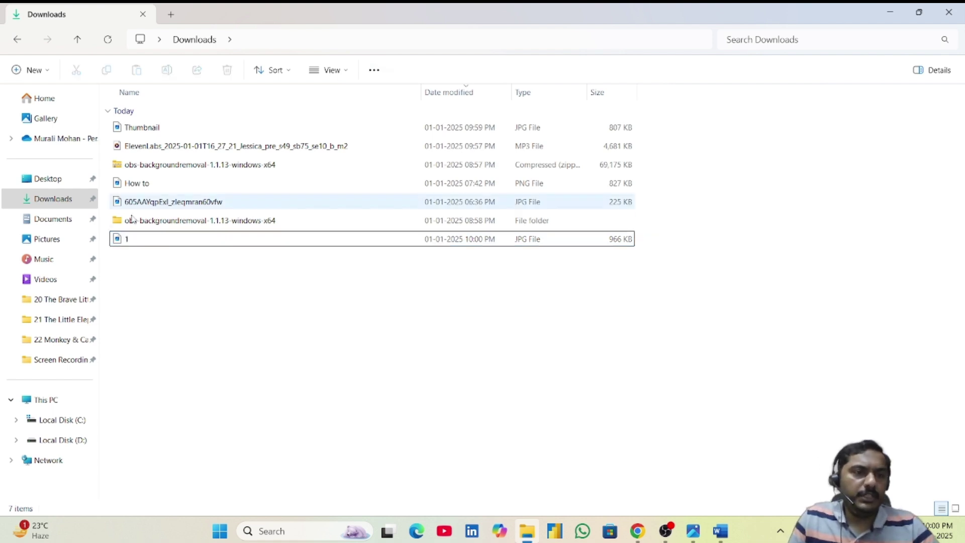
click(121, 243)
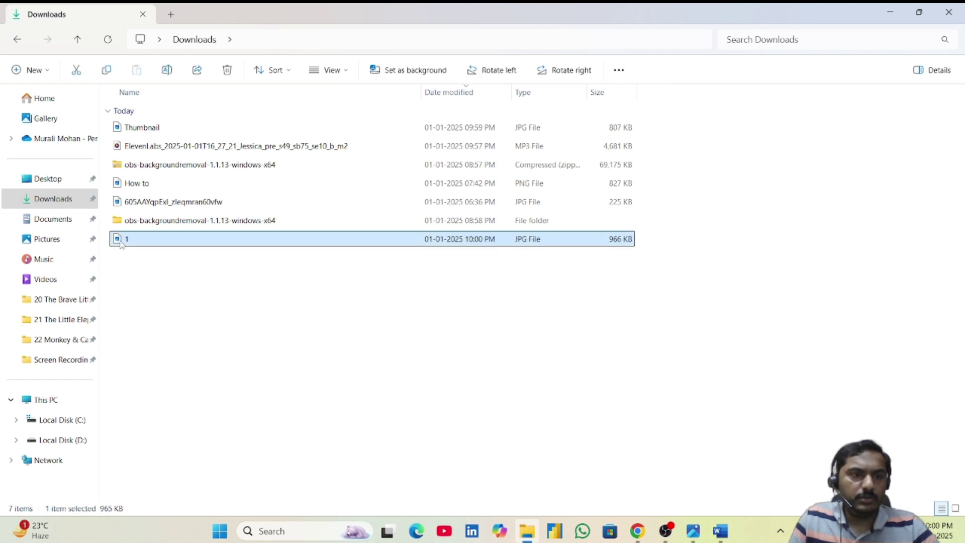
click(196, 311)
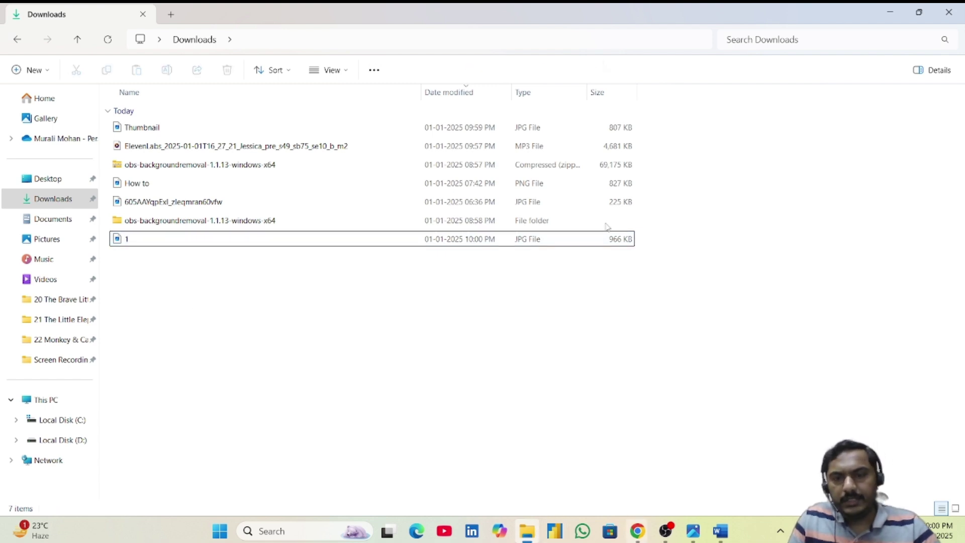
Step: Return to ChatGPT in Chrome and copy the Prompt and Background text of Scene 2: The Frightened Rabbit
mouse_move(637, 531)
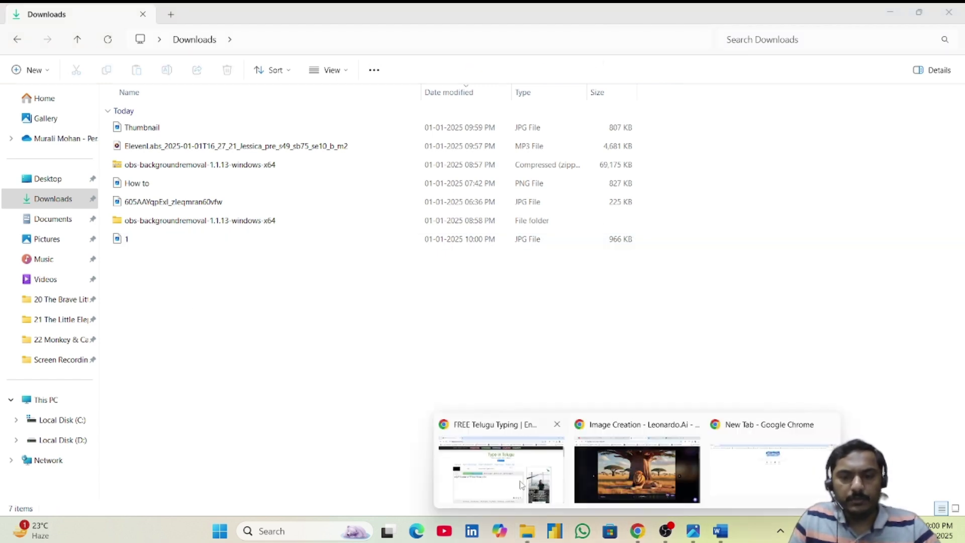
mouse_move(521, 484)
click(624, 480)
click(221, 16)
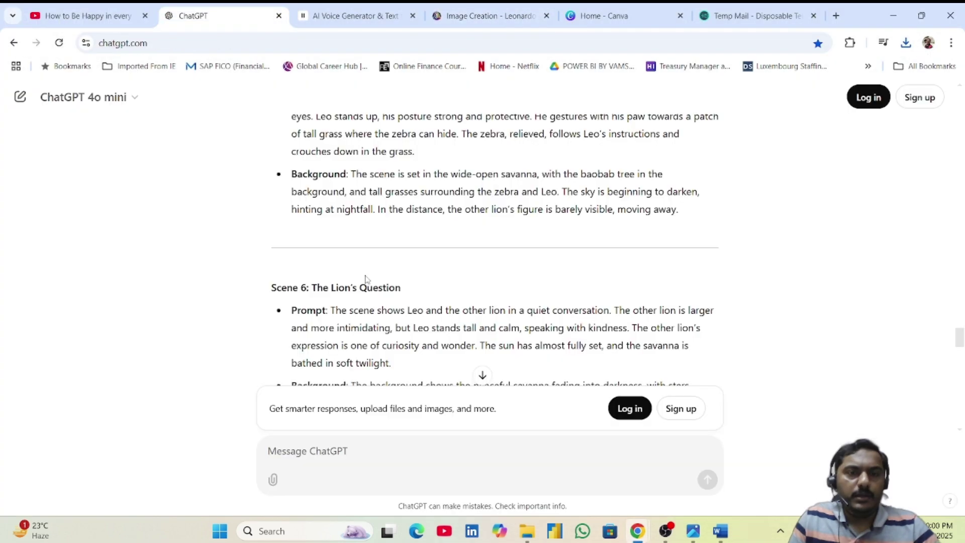
scroll(346, 280, up, 15)
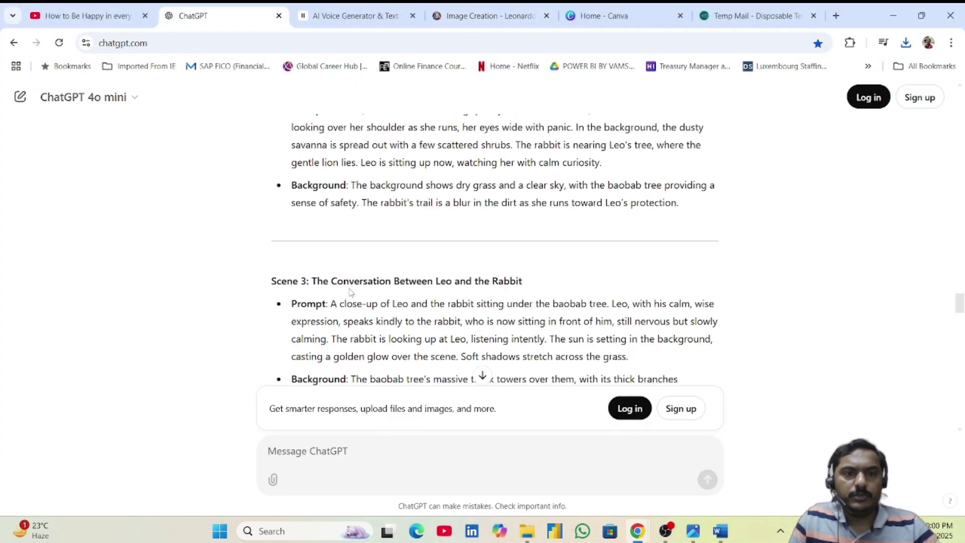
scroll(351, 292, up, 1)
scroll(312, 234, down, 1)
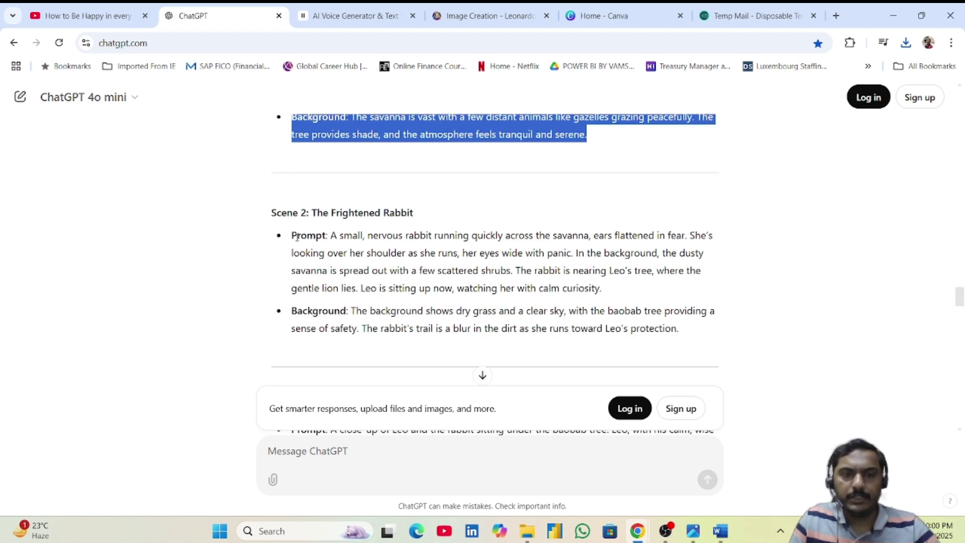
drag(292, 236, 698, 335)
key(ctrl+c)
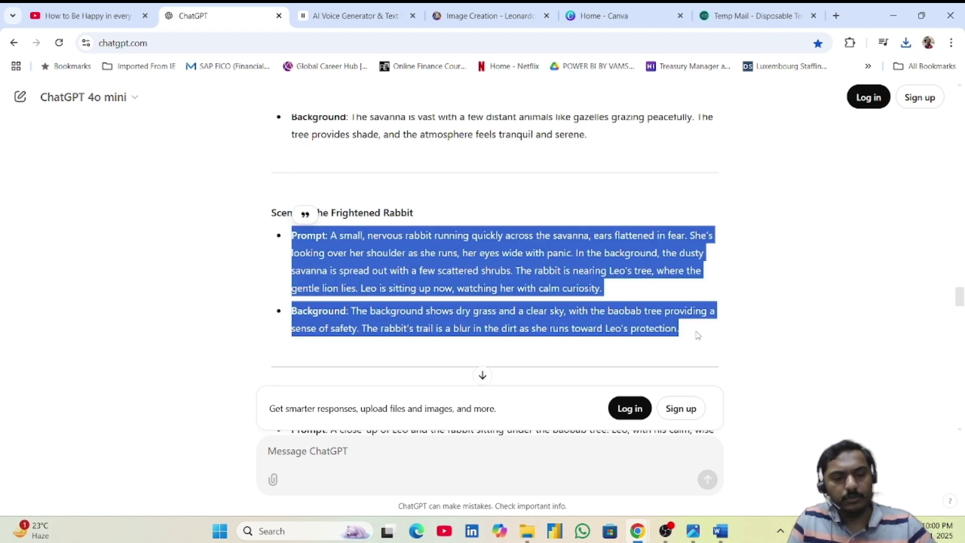
Step: In Leonardo.Ai, close the enlarged lion image, replace the prompt with the copied Scene 2 text and generate the images
click(485, 15)
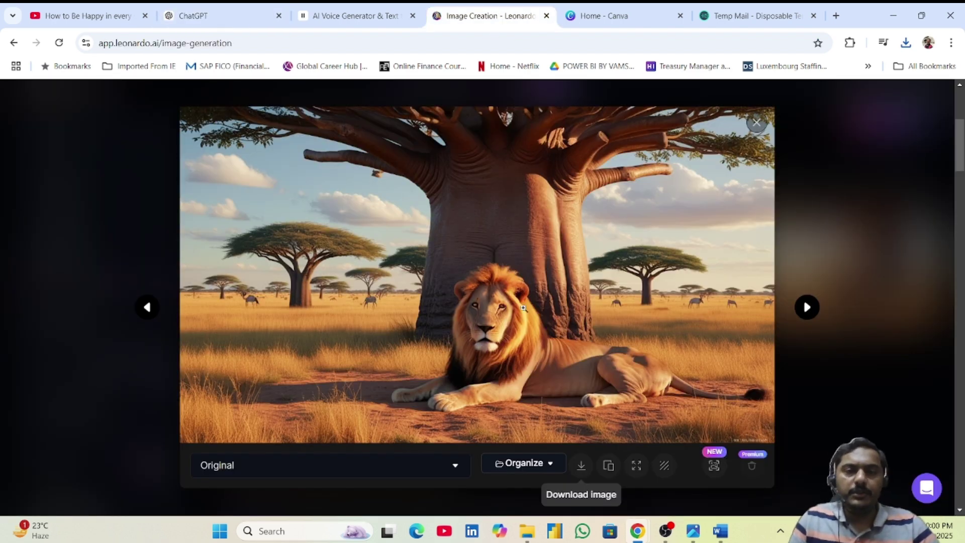
click(756, 123)
drag(497, 246, 249, 143)
key(ctrl+v)
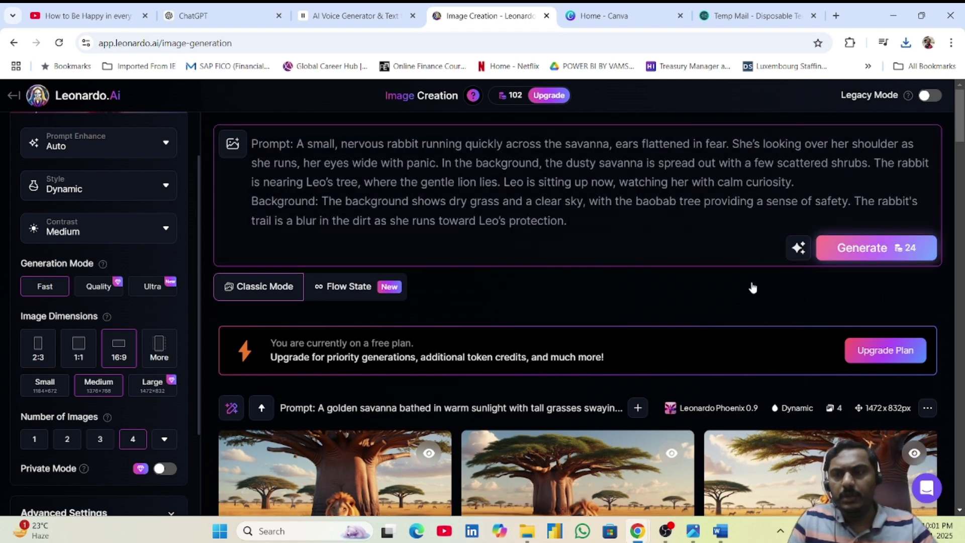
key(Return)
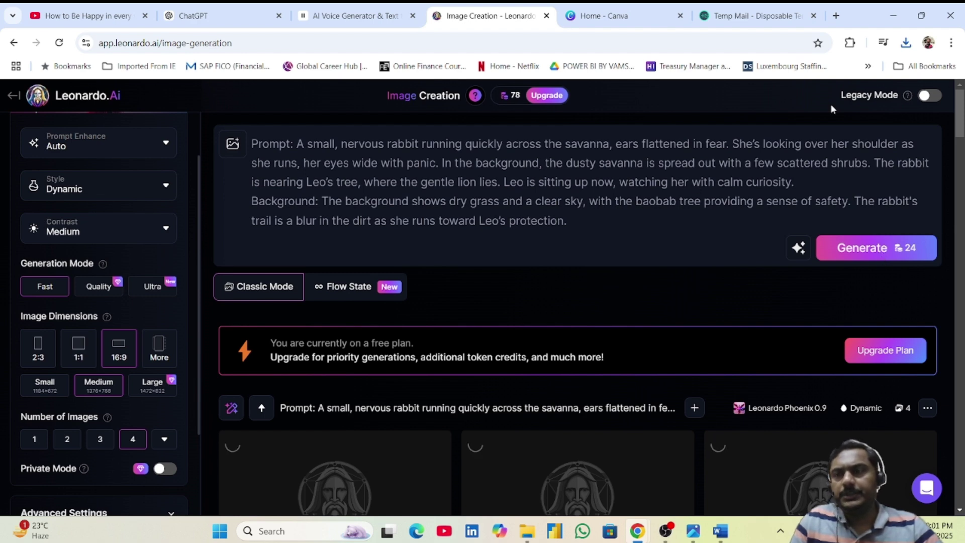
Step: Compare the generated Scene 2 rabbit images one after another in enlarged view
mouse_move(513, 99)
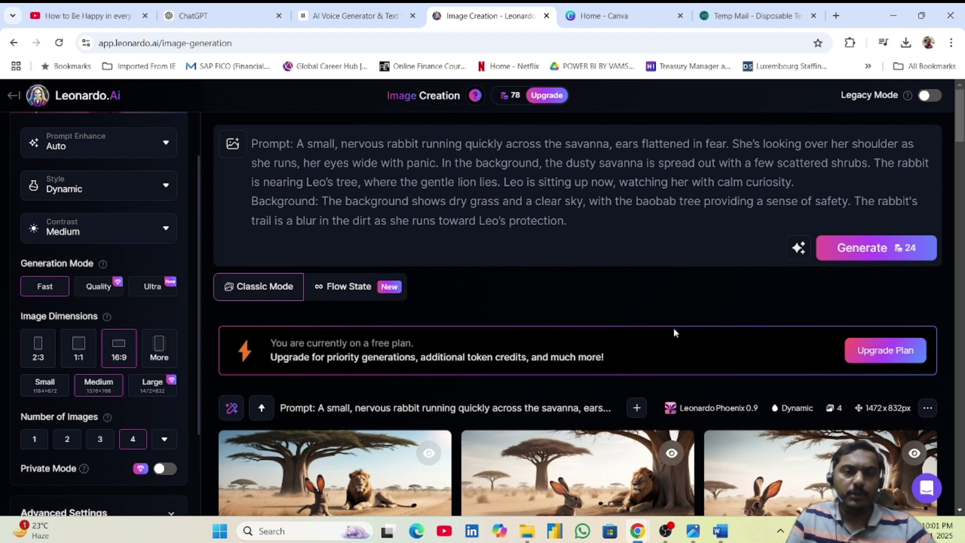
scroll(674, 333, down, 5)
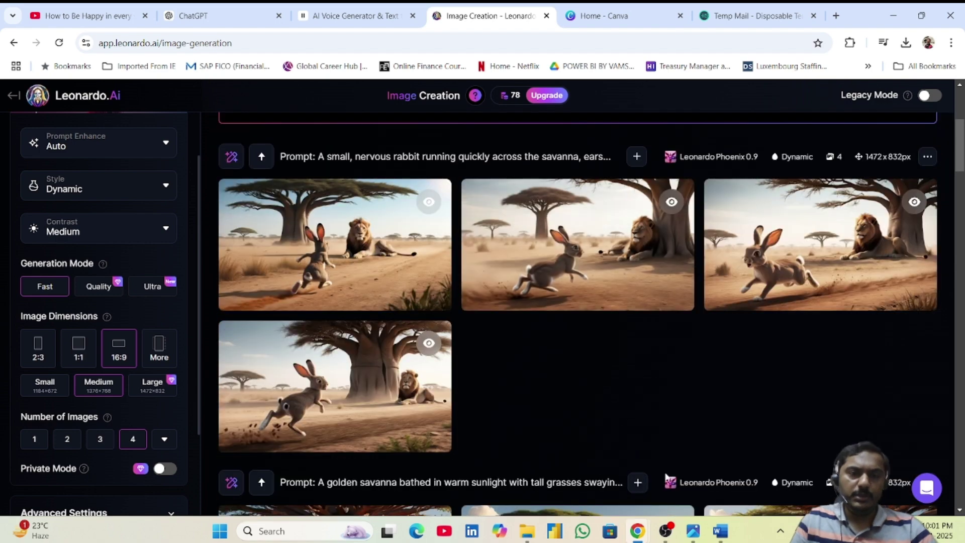
mouse_move(347, 244)
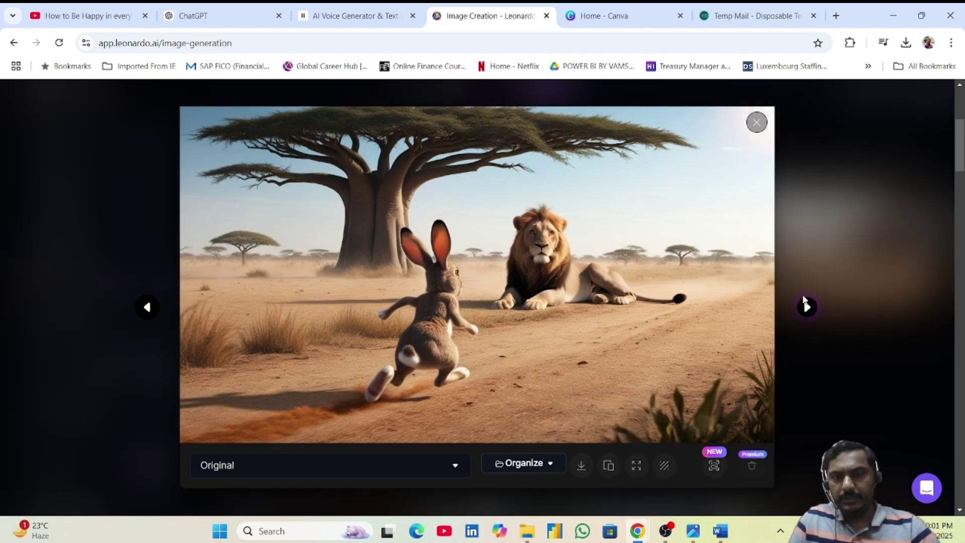
click(807, 307)
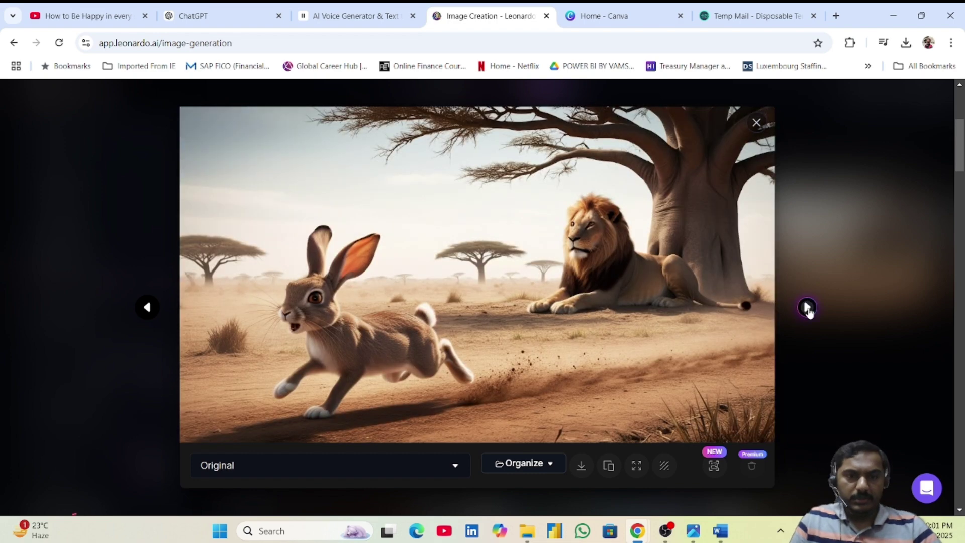
click(806, 307)
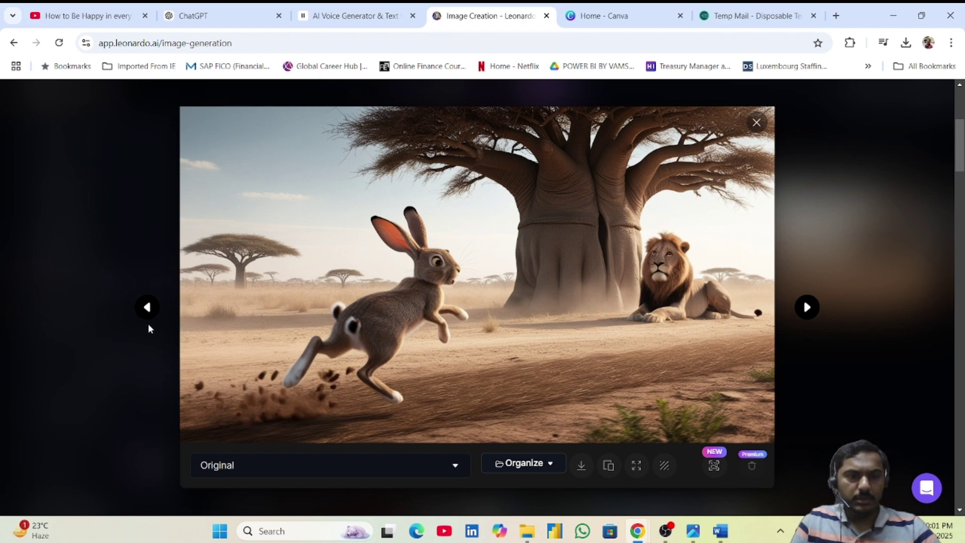
Step: Go back to the third Scene 2 image, with the rabbit running away from Leo, download it and show the Downloads folder
click(147, 307)
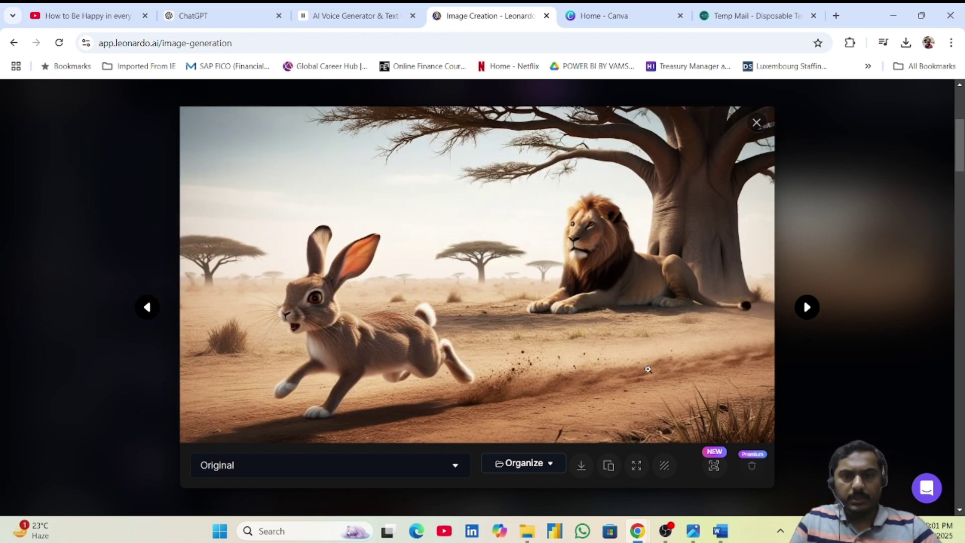
click(581, 465)
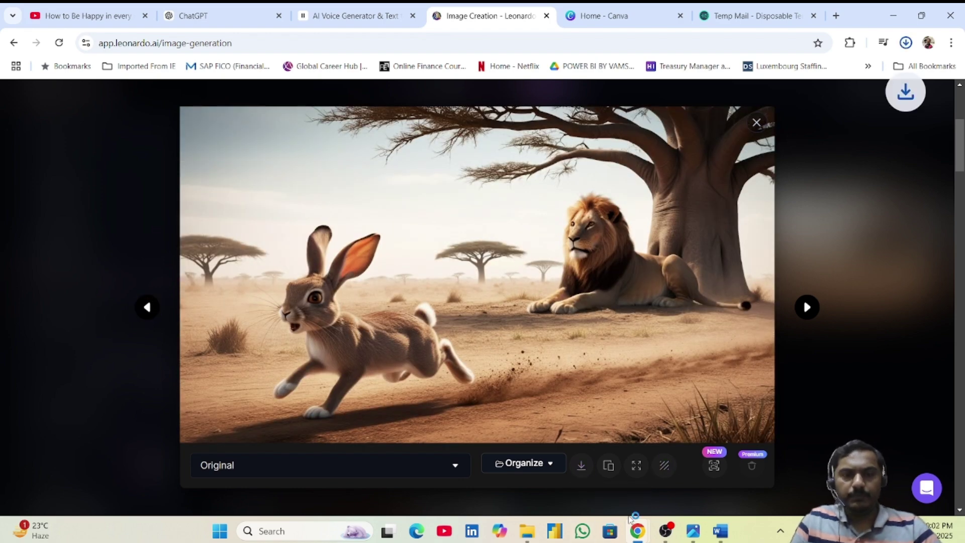
click(523, 536)
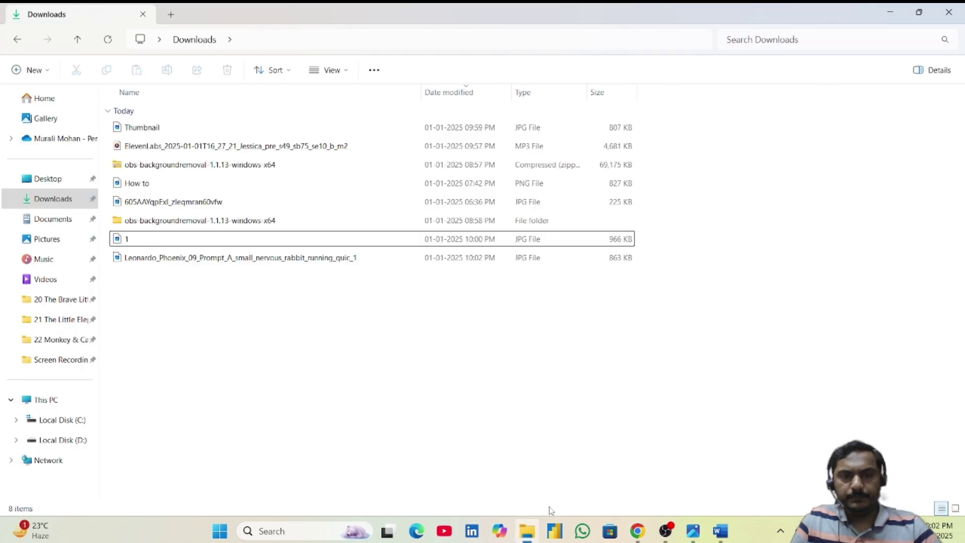
Step: Rename the downloaded Leonardo nervous rabbit image as 2
click(148, 259)
key(F2)
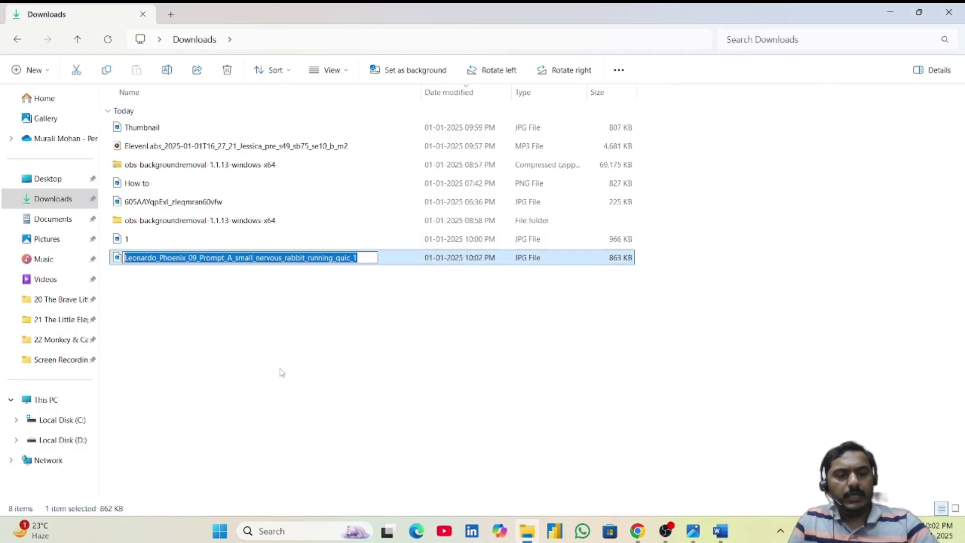
text(2)
click(280, 371)
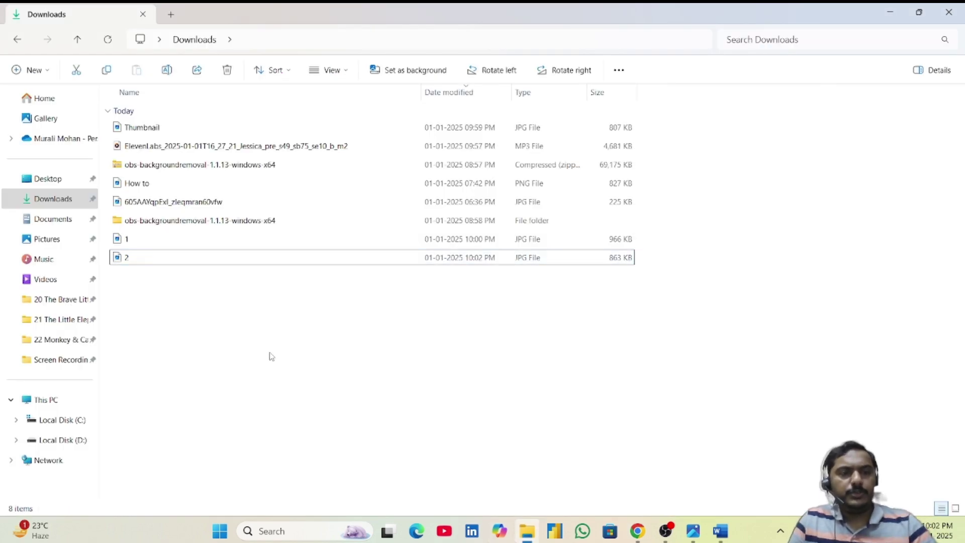
Step: Return to ChatGPT and look through the Scene 3 to Scene 5 image prompts
click(887, 12)
click(193, 15)
scroll(334, 247, down, 5)
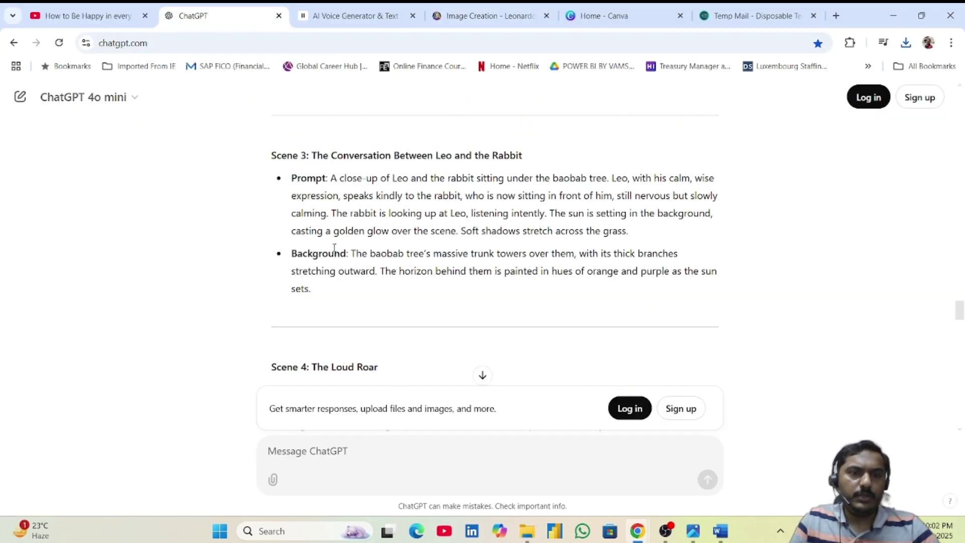
scroll(334, 247, down, 6)
Step: Play the ElevenLabs narration MP3 from the Downloads folder, skip ahead to about half a minute, and close the player
click(527, 531)
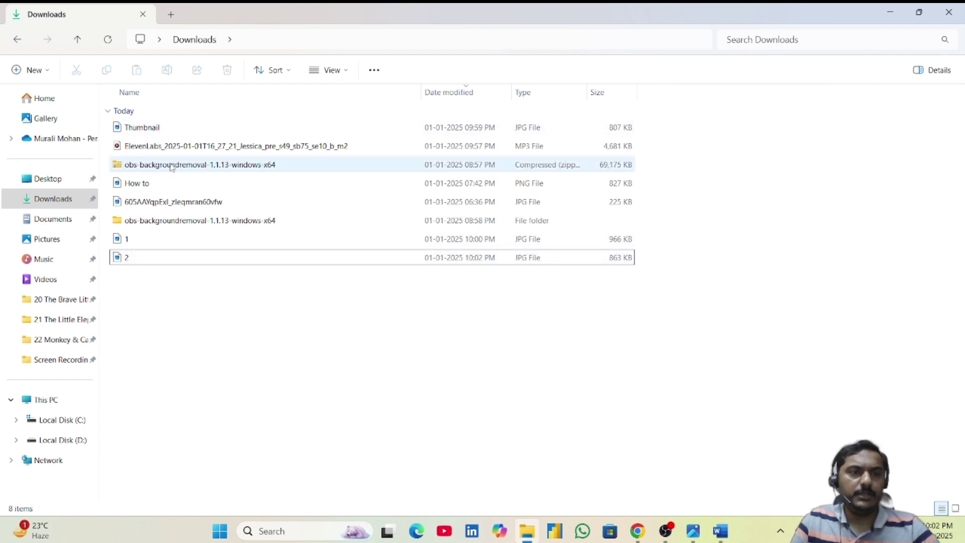
click(177, 148)
double_click(182, 147)
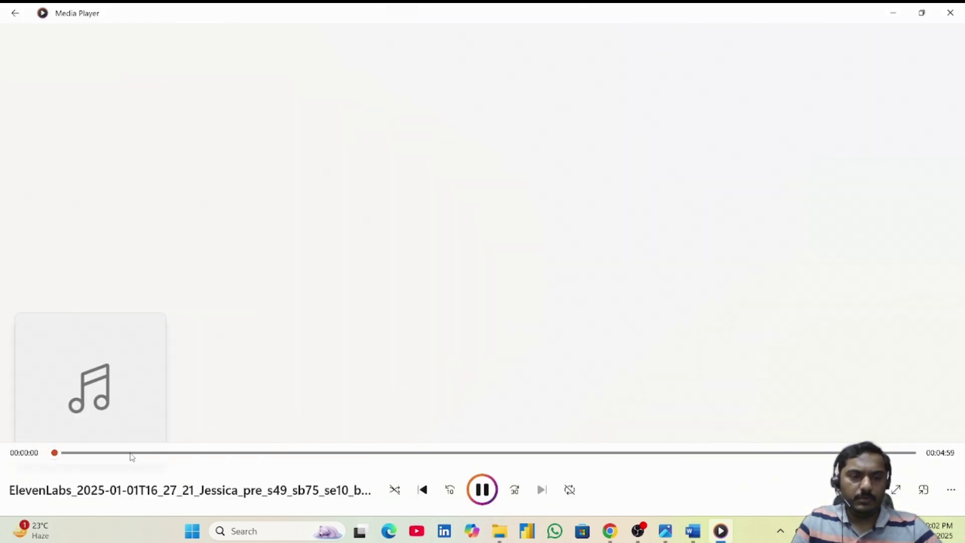
click(141, 453)
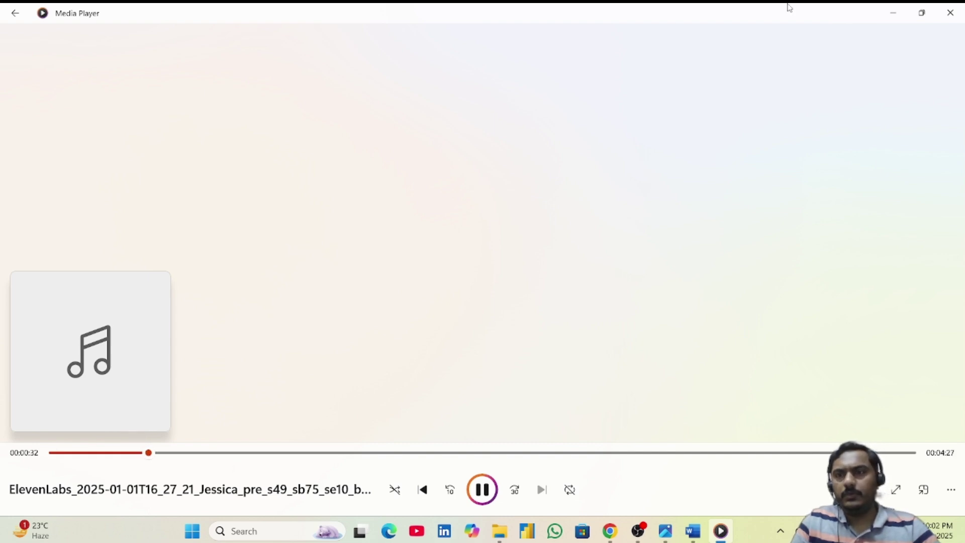
click(950, 13)
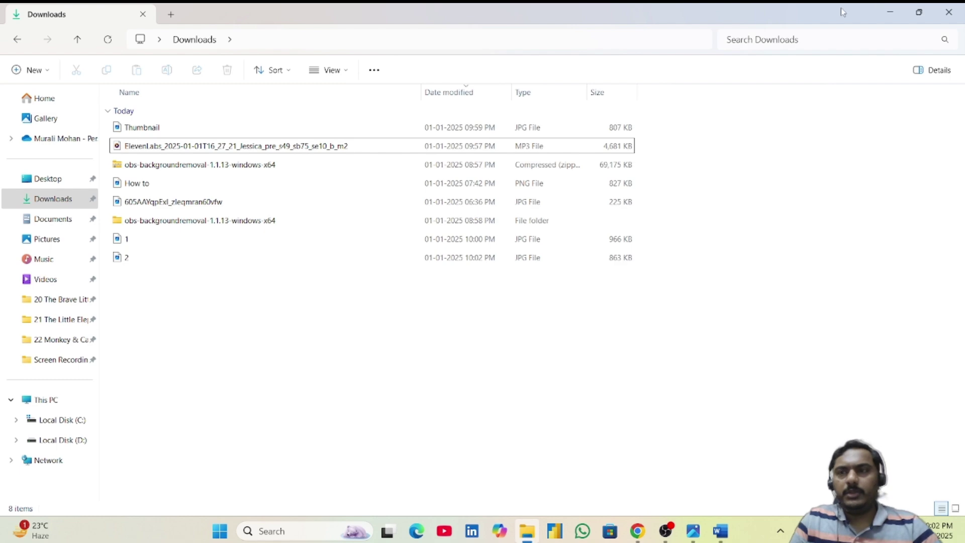
Step: Switch to Canva and create a new YouTube Thumbnail design, declining to open it in the Canva app
click(887, 12)
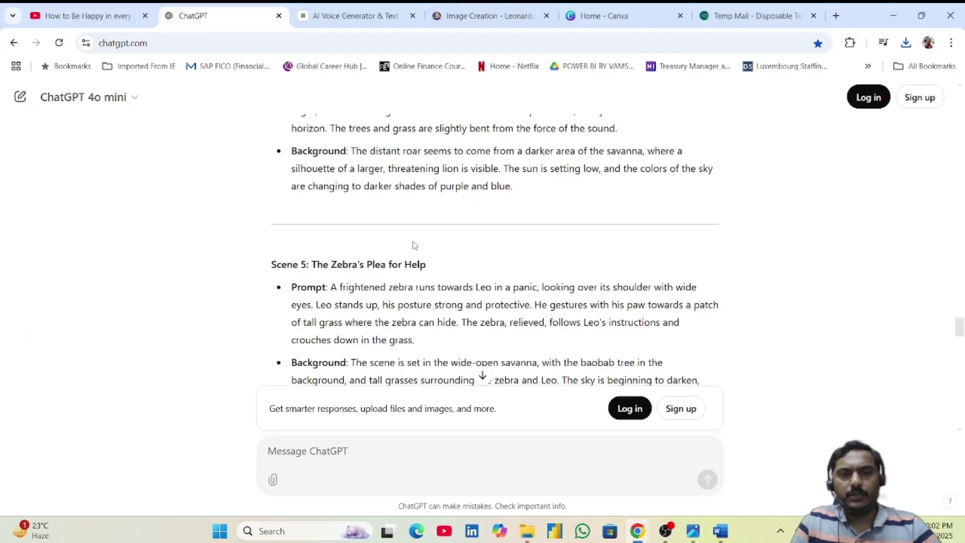
click(651, 17)
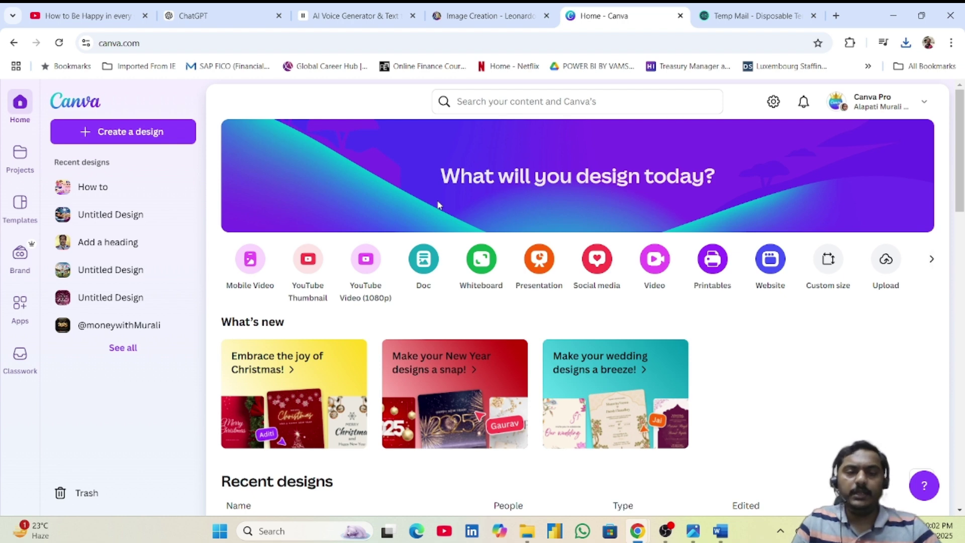
click(312, 308)
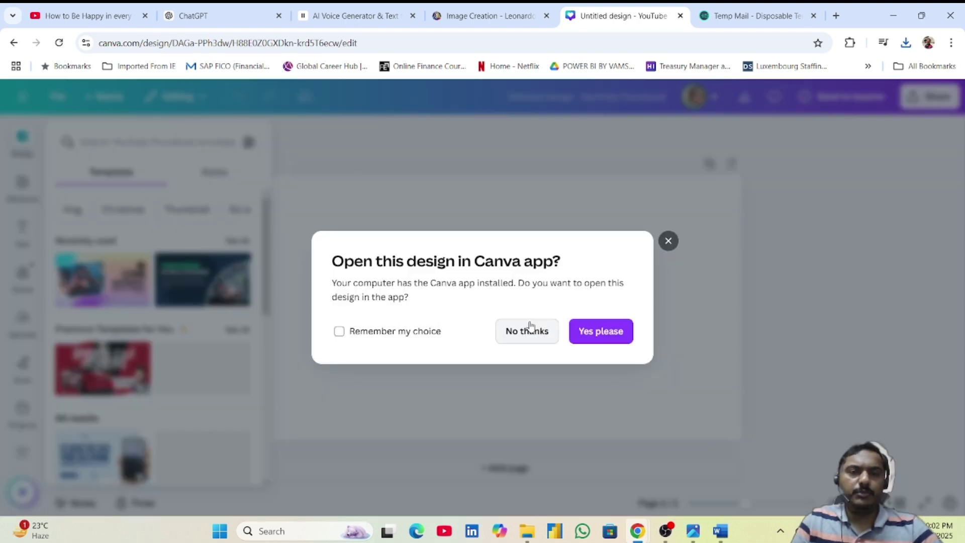
click(531, 328)
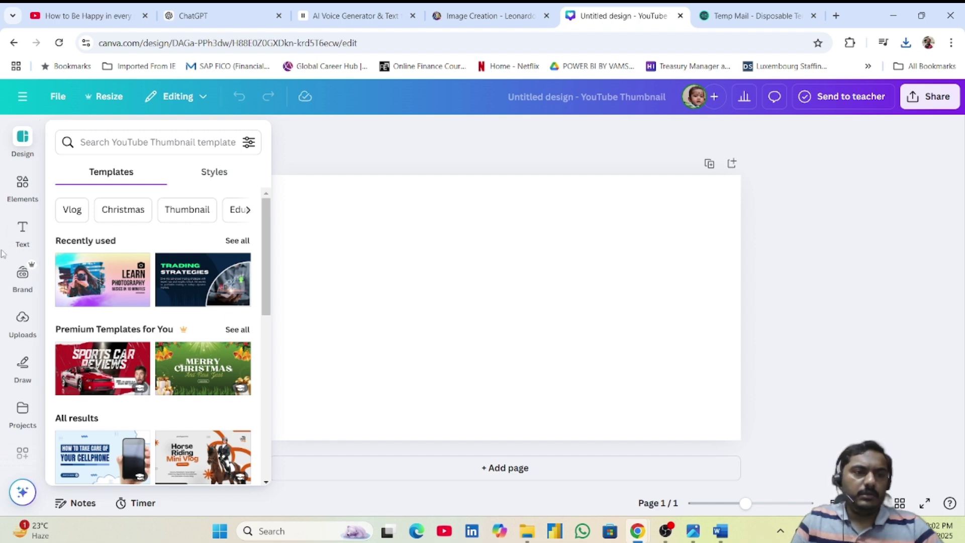
Step: Upload the Thumbnail image from the Downloads folder to the Canva design
click(22, 322)
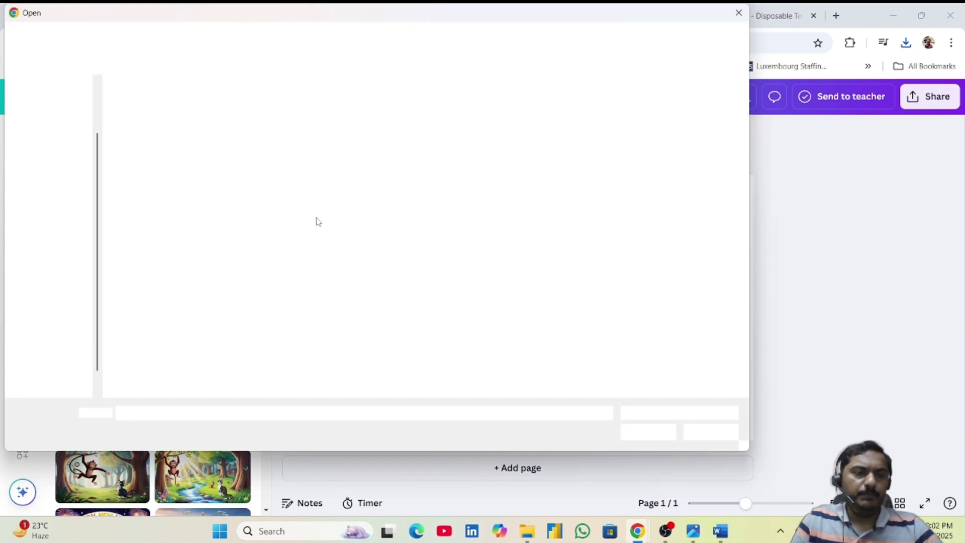
click(75, 124)
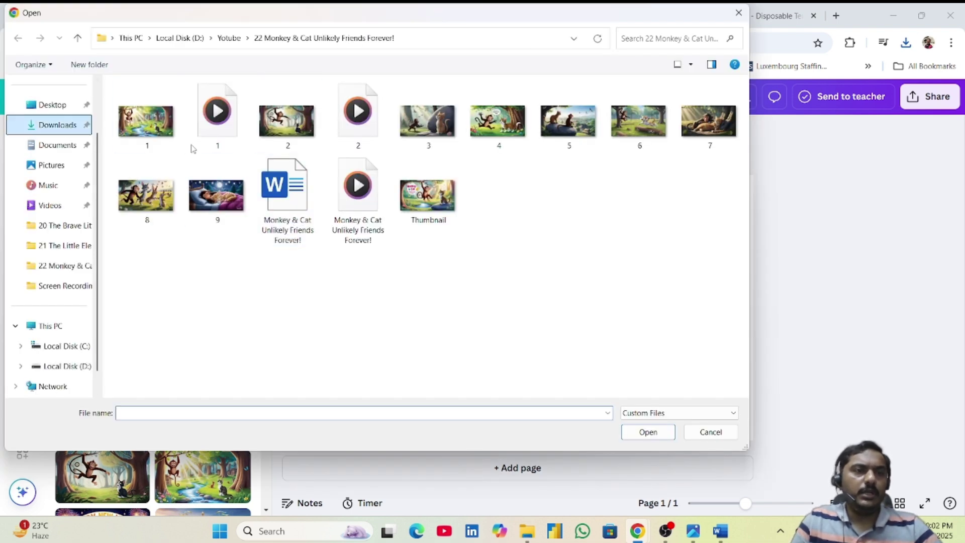
click(138, 155)
click(649, 433)
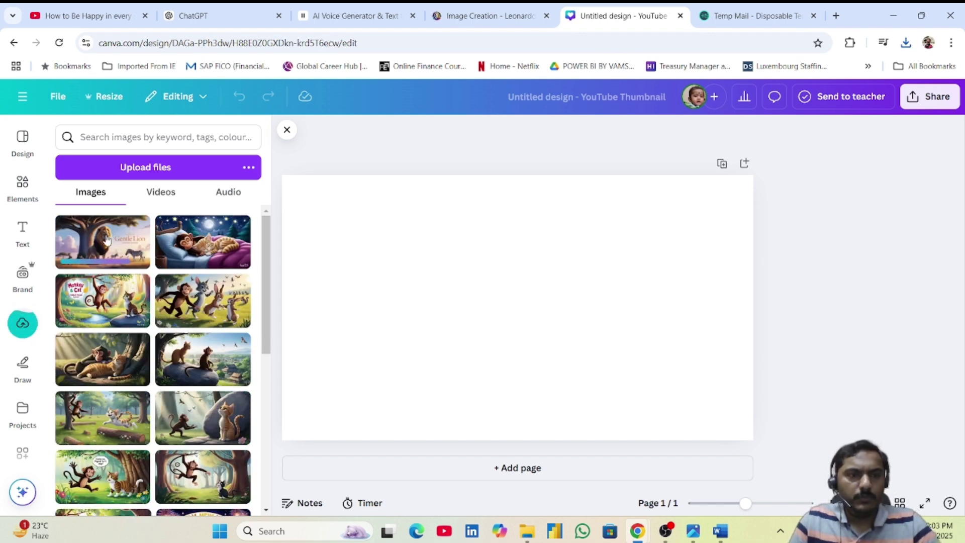
Step: Place the uploaded Gentle Lion image at the page's upper-left corner, enlarge it to fill the whole page, and deselect it
drag(516, 313, 411, 254)
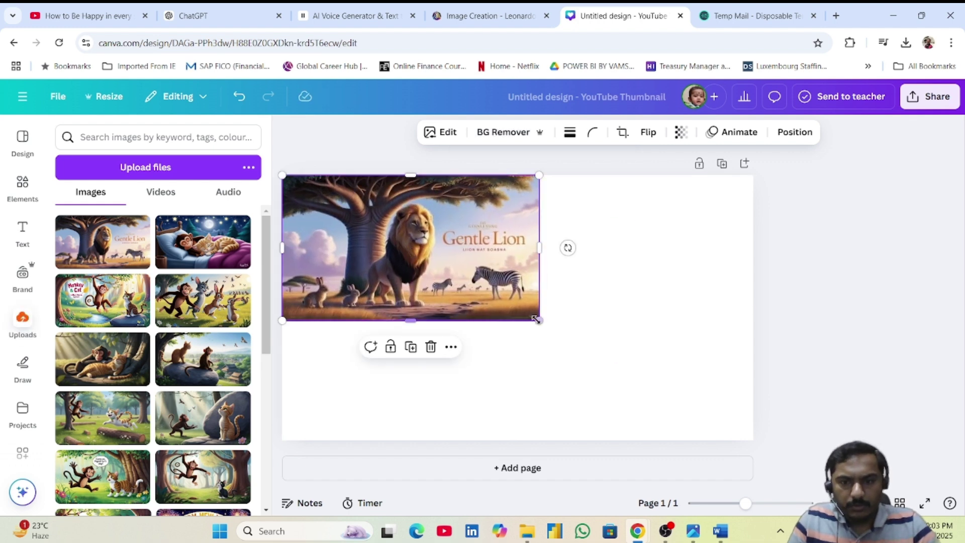
drag(539, 320, 723, 487)
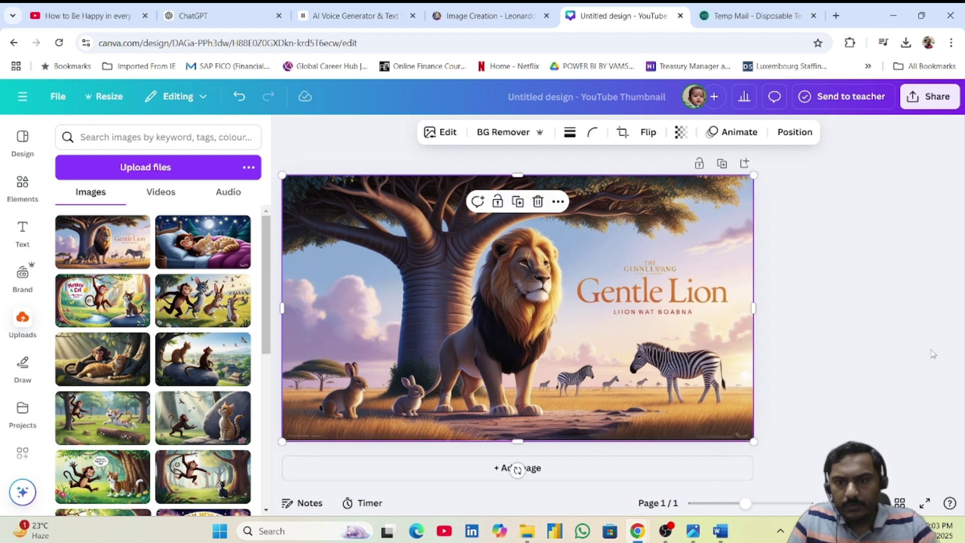
click(846, 366)
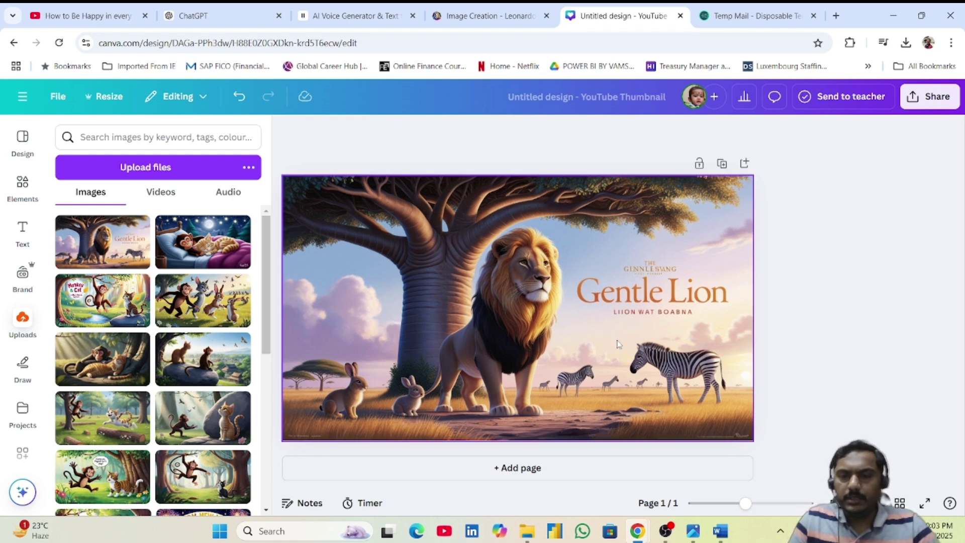
click(566, 327)
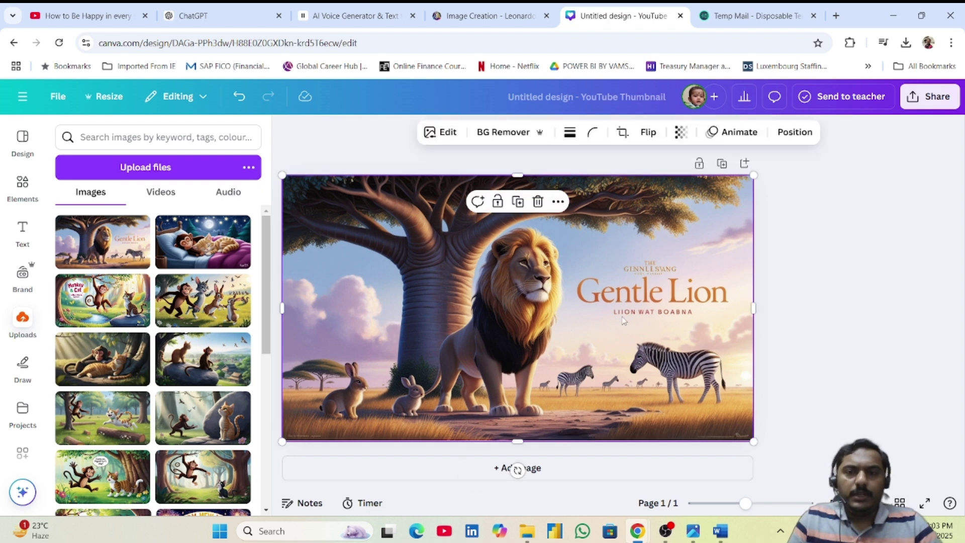
click(767, 316)
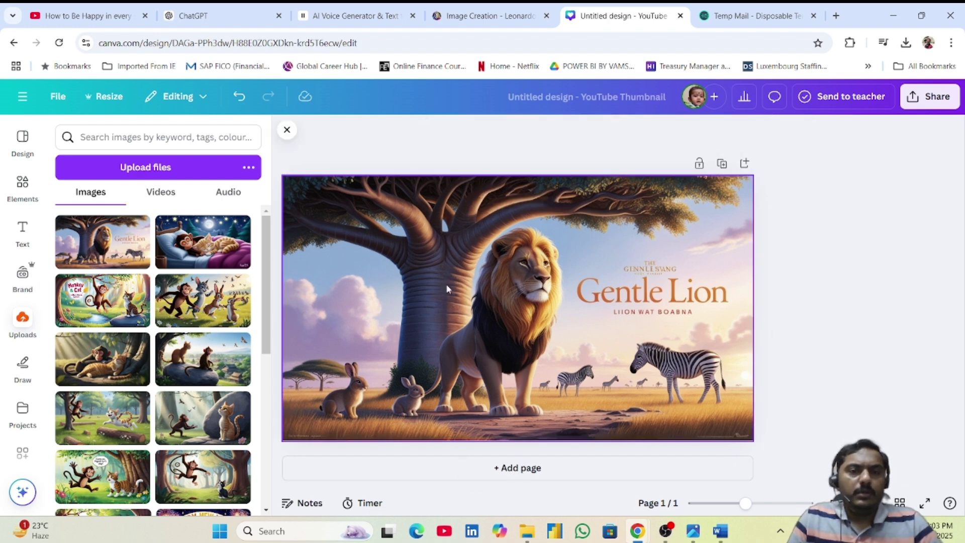
Step: Download the finished thumbnail design as a PNG and close the download message
click(928, 97)
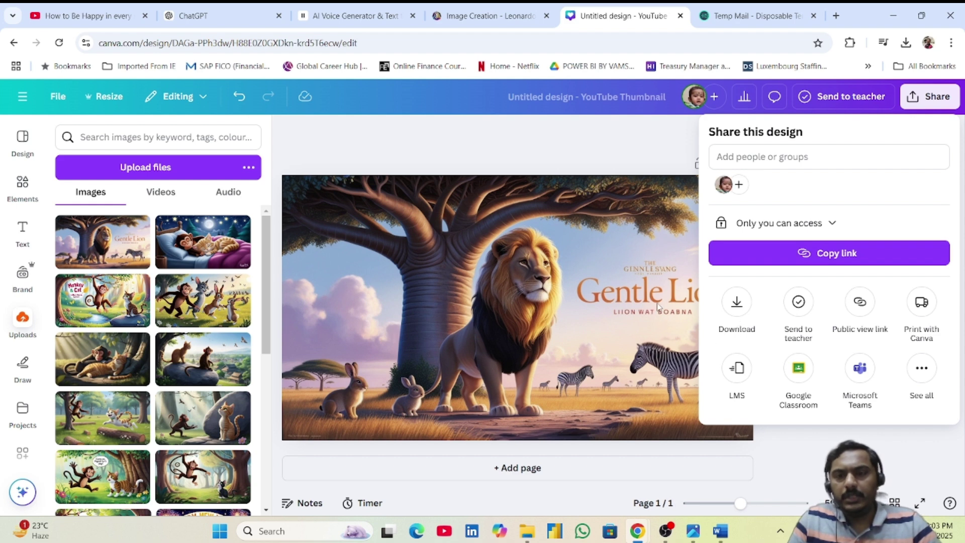
click(736, 303)
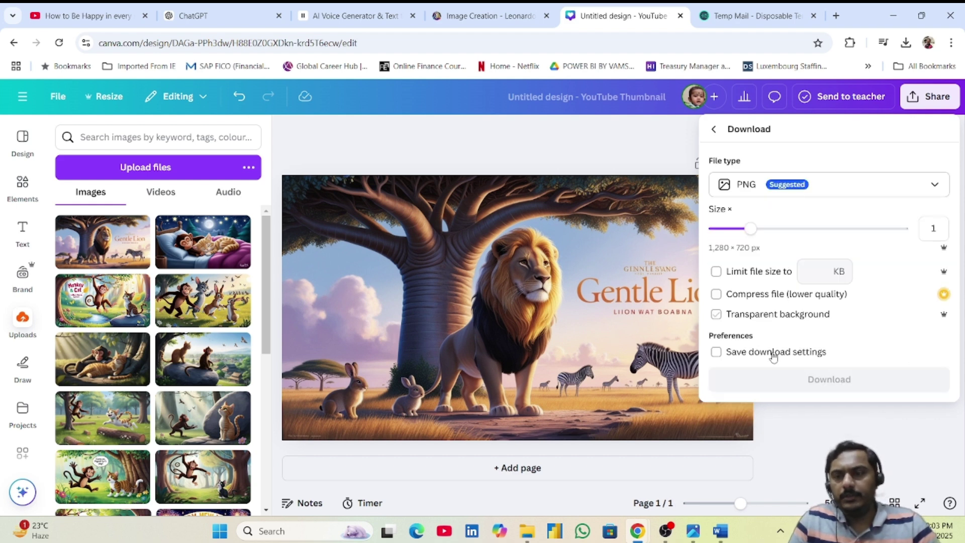
click(800, 382)
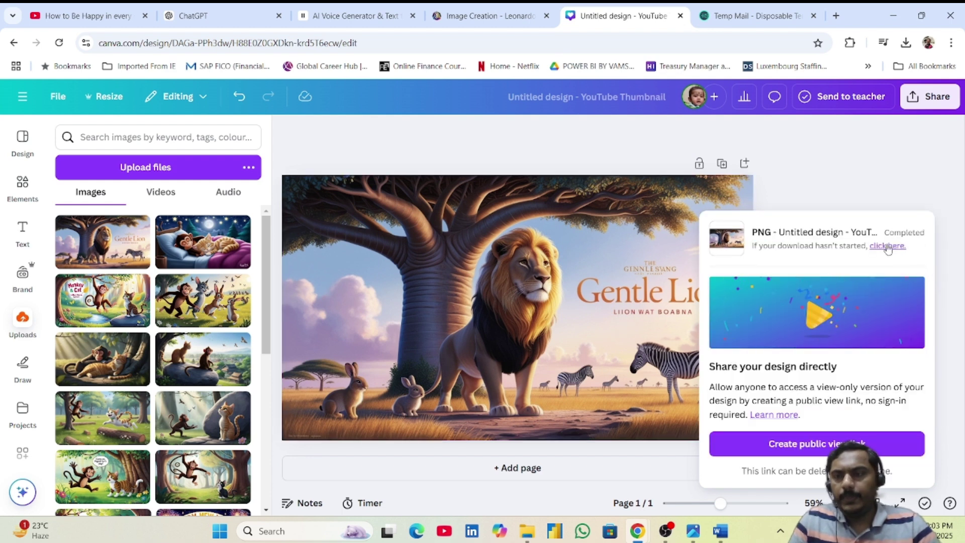
click(887, 246)
click(611, 146)
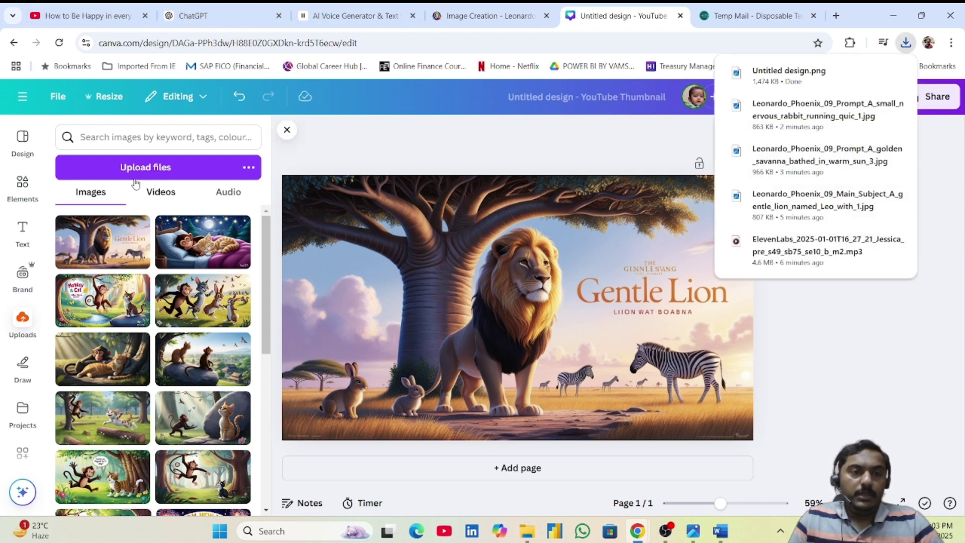
Step: Create a new YouTube Video (1080p) design and dismiss the offer to open it in the Canva app
click(22, 96)
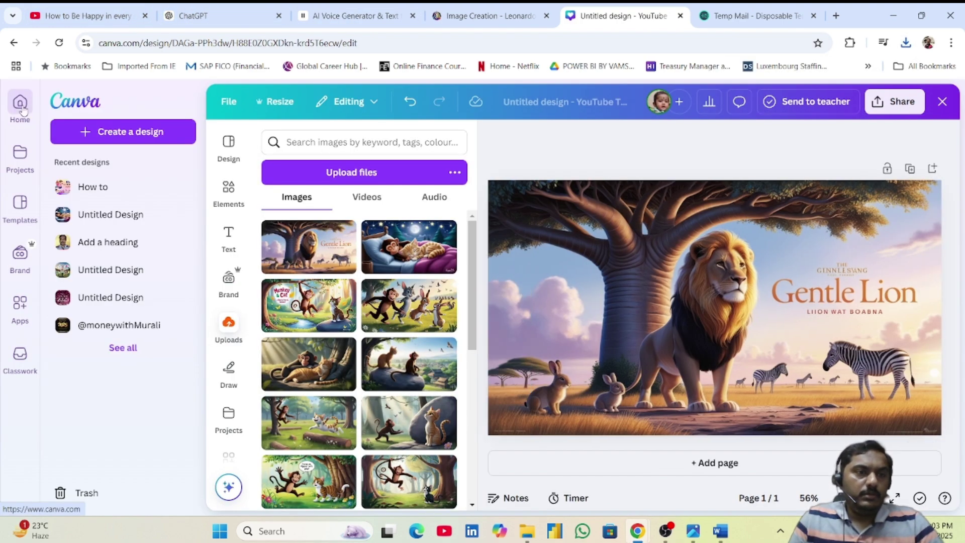
click(124, 131)
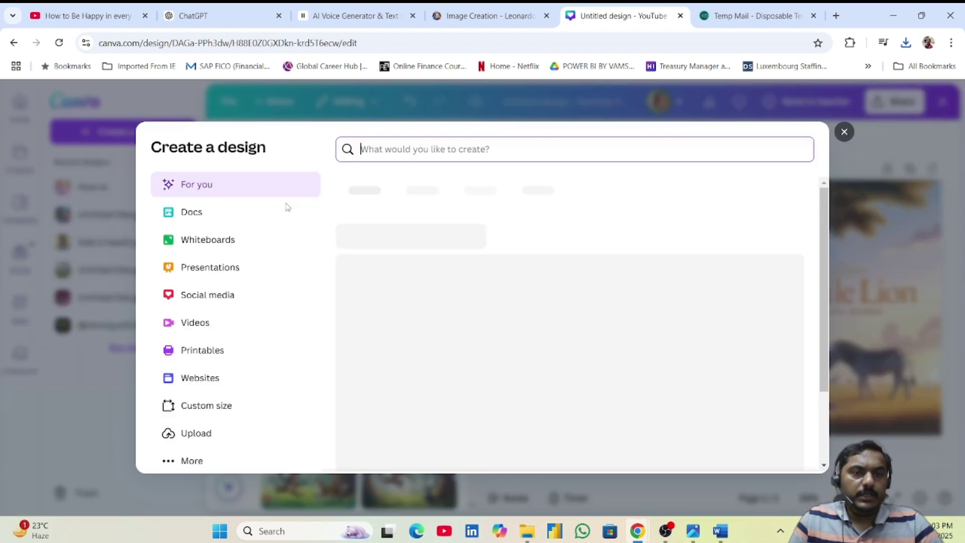
click(200, 329)
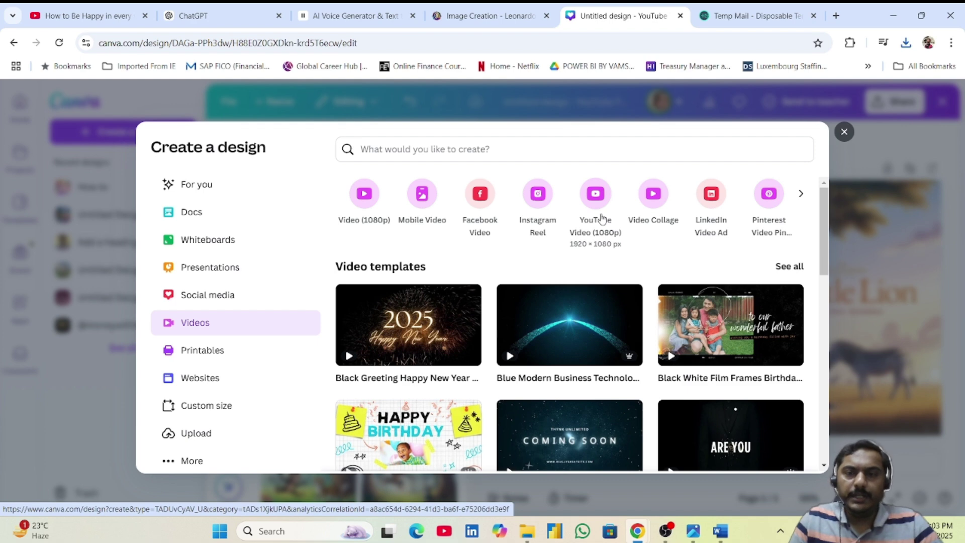
click(594, 206)
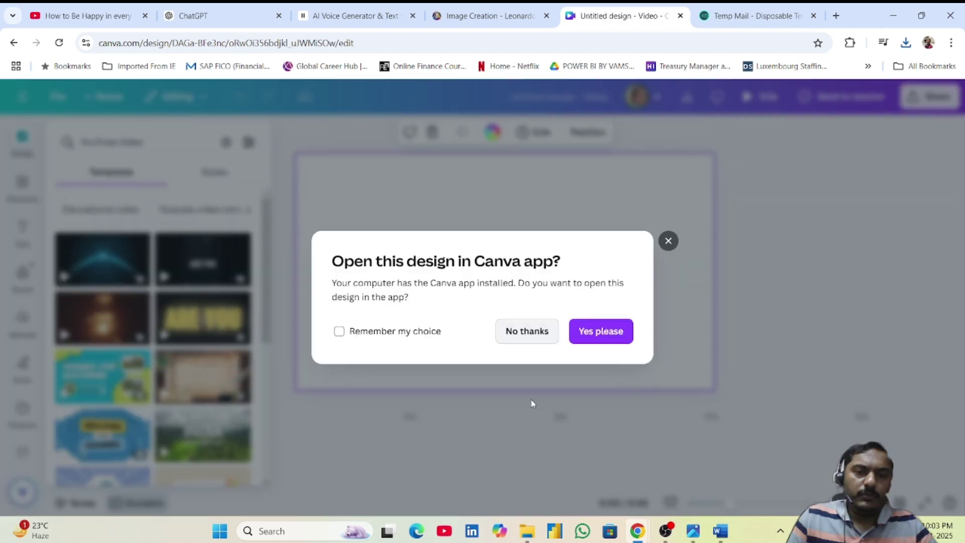
click(533, 404)
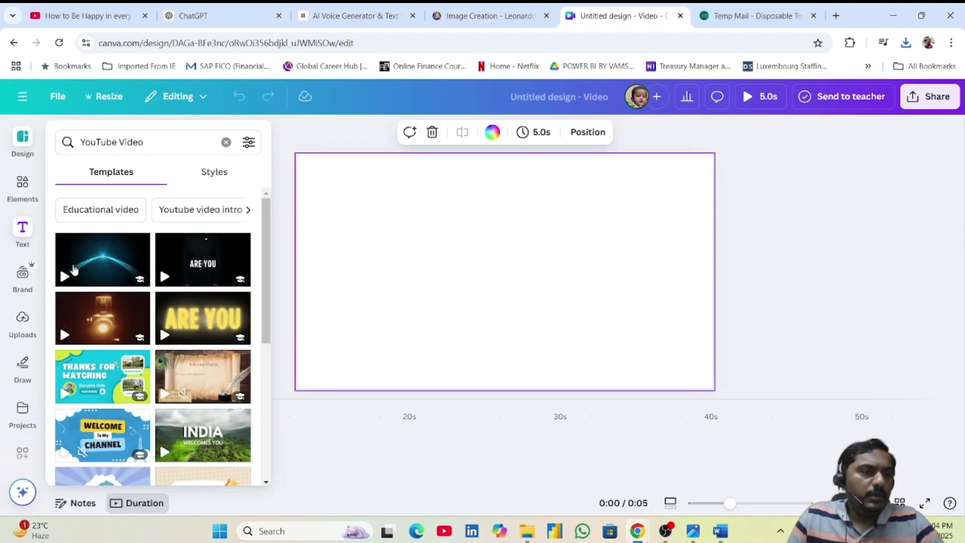
Step: Upload the ElevenLabs narration MP3 from the Downloads folder and add it to the video's timeline
click(22, 327)
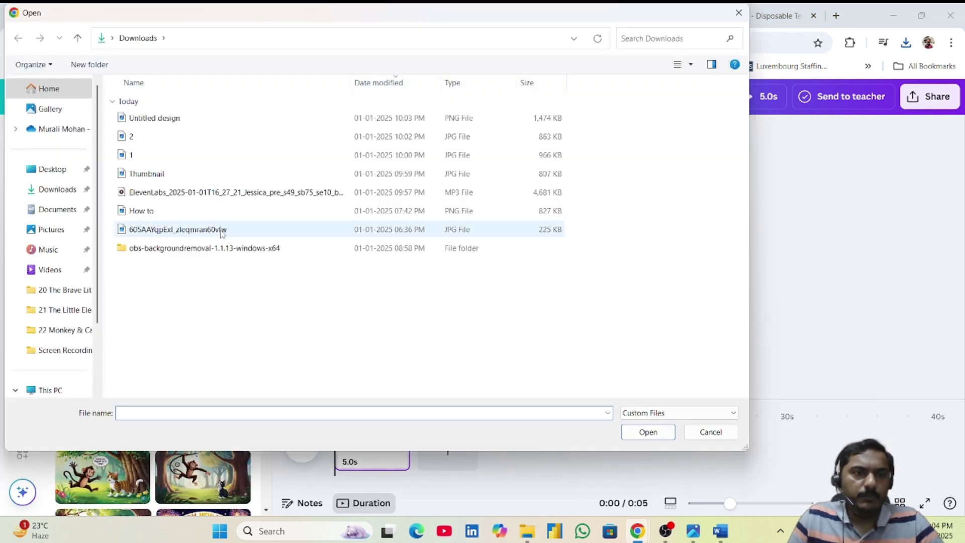
click(167, 196)
click(645, 434)
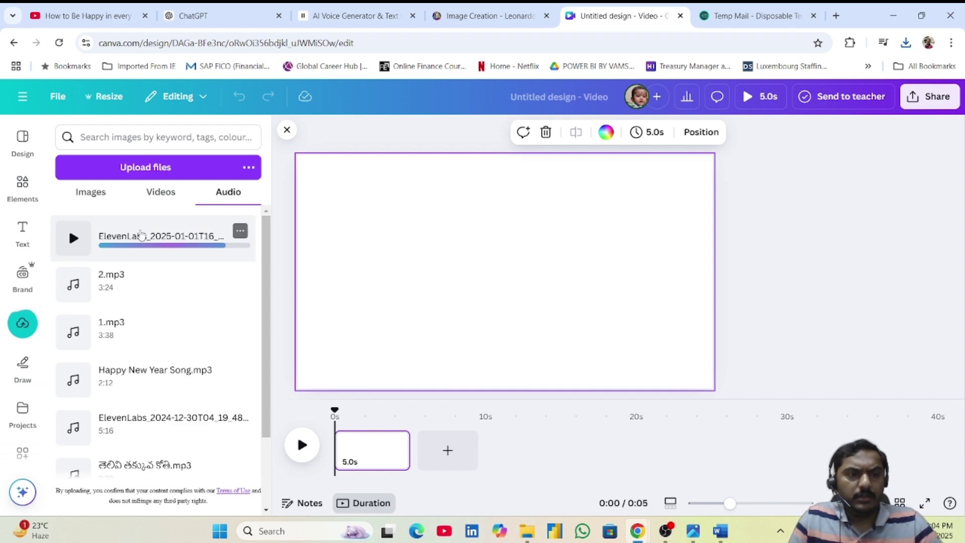
click(141, 236)
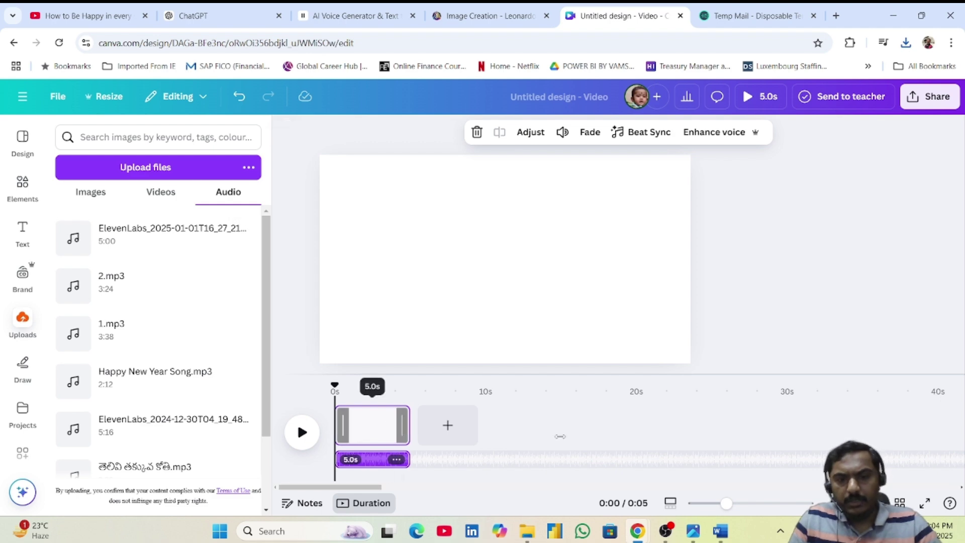
Step: Extend the blank page's duration to 4:59 so it covers the narration track
drag(560, 436, 958, 454)
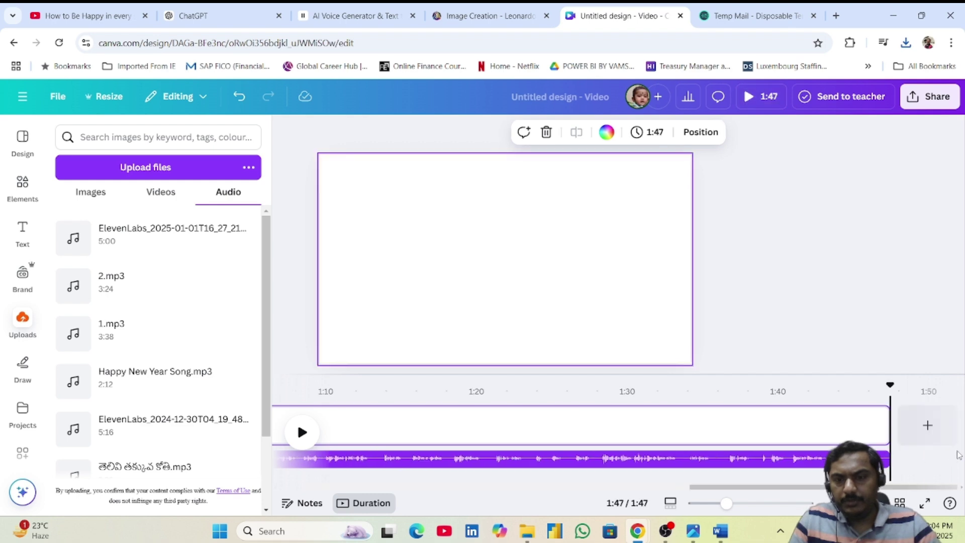
drag(884, 426, 927, 427)
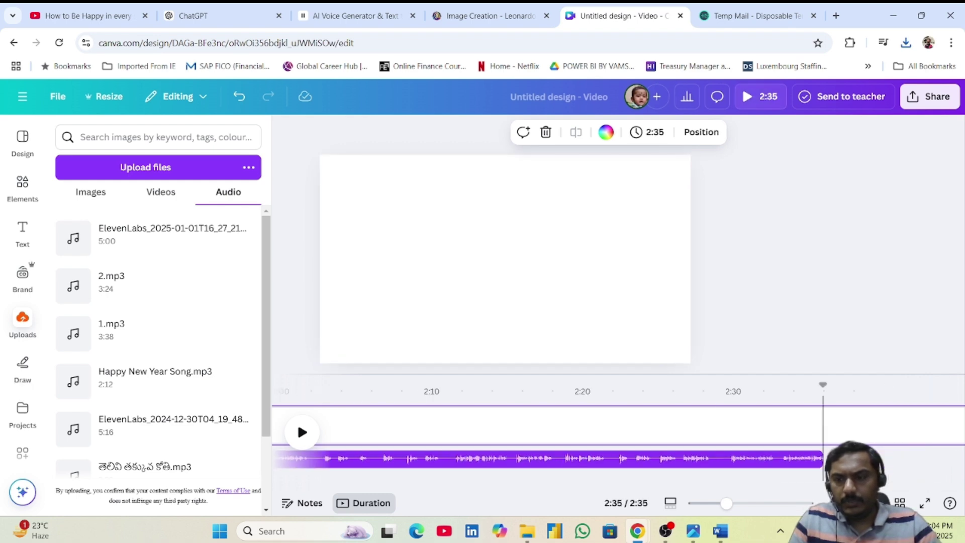
drag(823, 427, 525, 428)
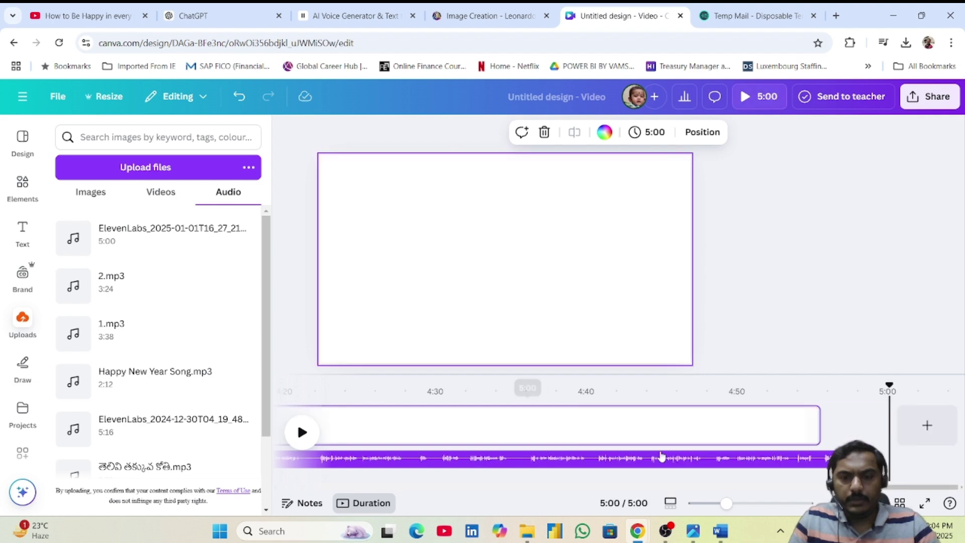
drag(881, 433, 870, 434)
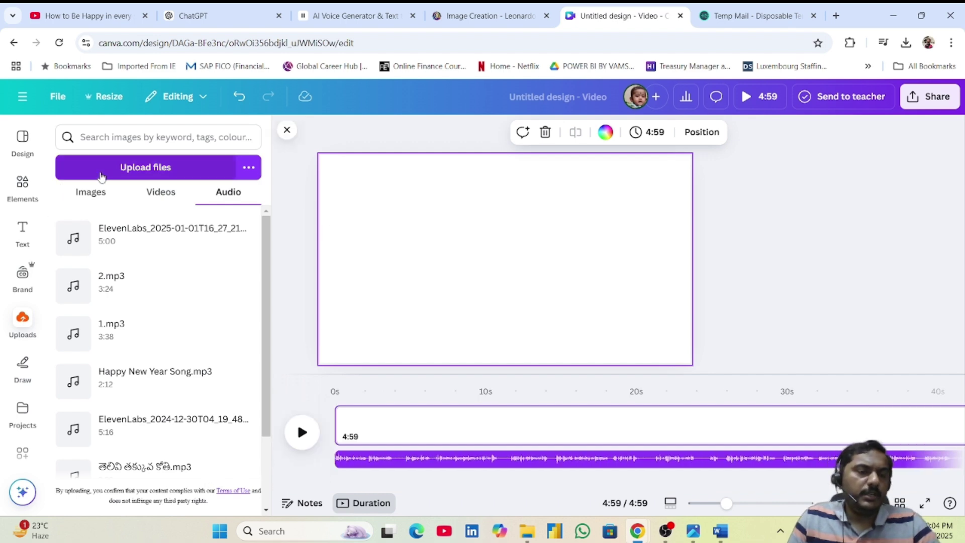
Step: Upload images 1 and 2 from the Downloads folder together and display the uploaded images
click(118, 171)
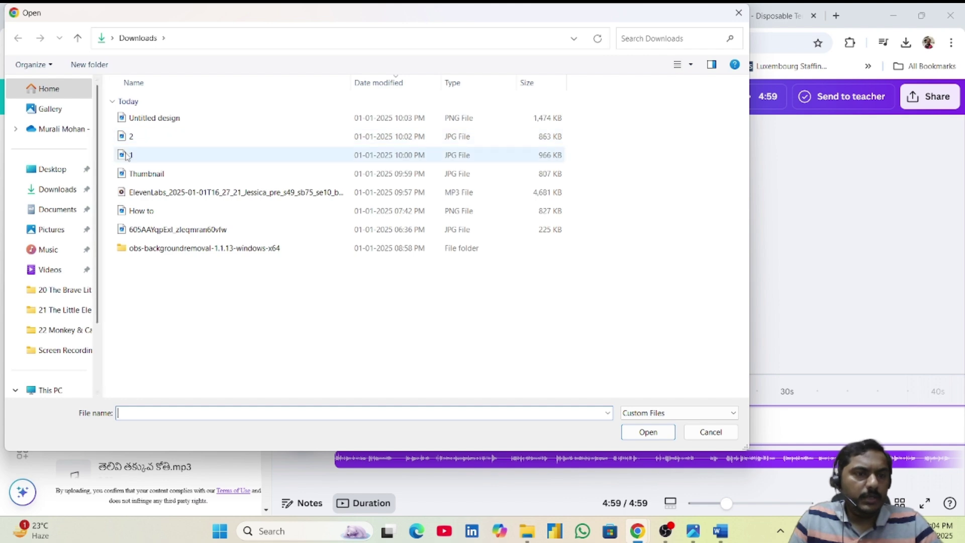
click(127, 156)
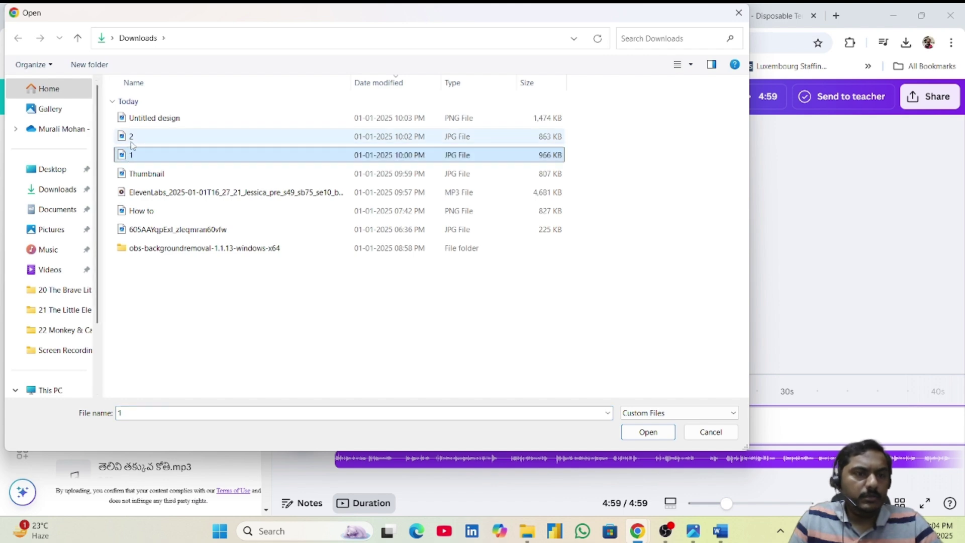
ctrl+click(130, 137)
click(630, 433)
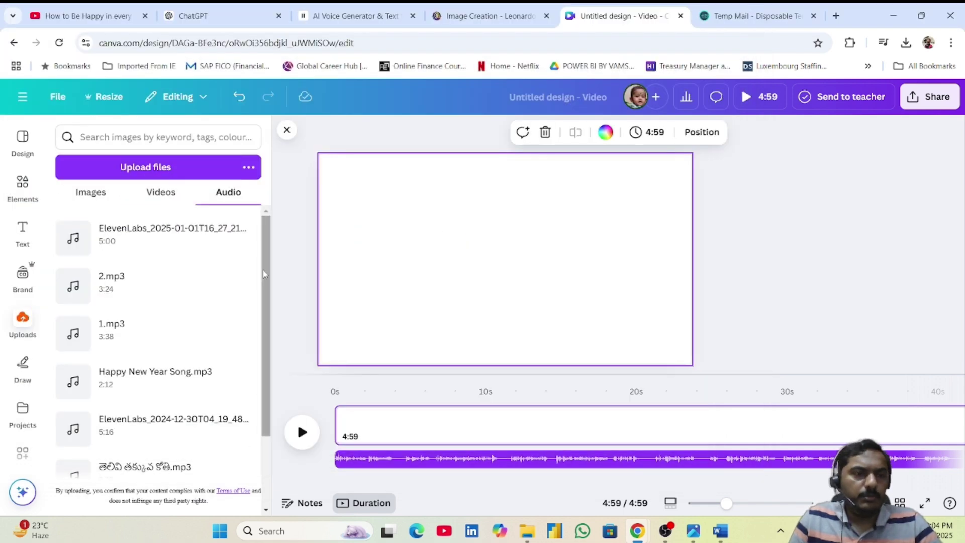
click(107, 199)
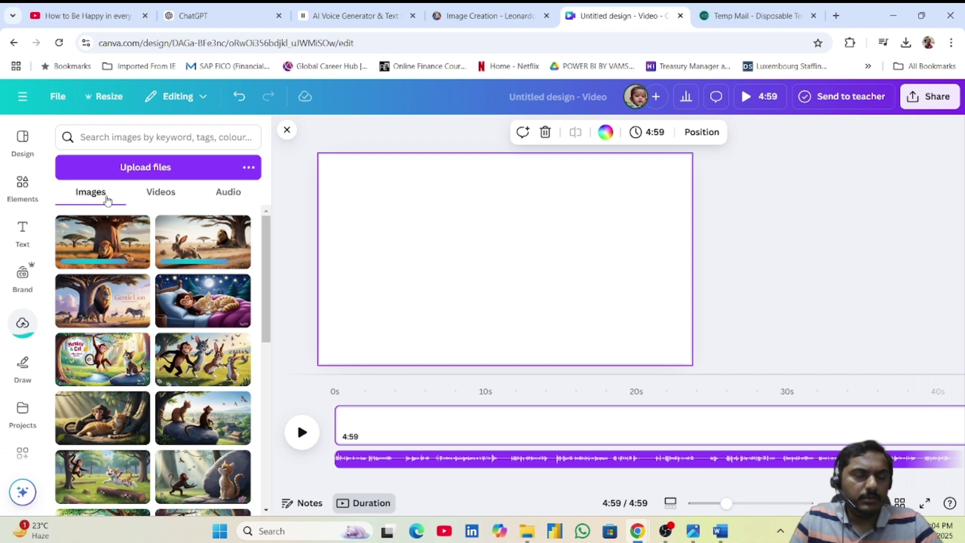
Step: Place the image of the lion under the tree at the page's upper-left corner, enlarge it to fill the page, and deselect it
drag(520, 265, 436, 223)
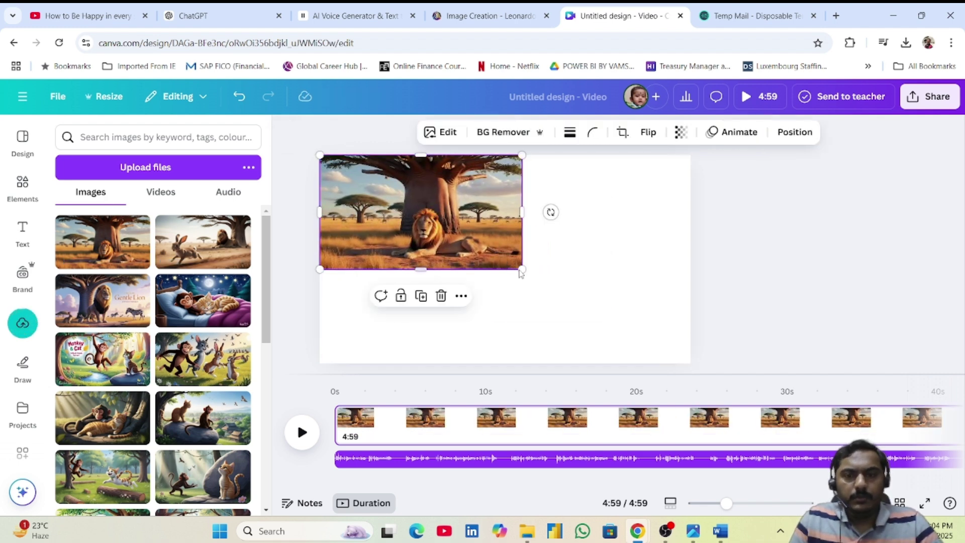
drag(523, 274, 681, 372)
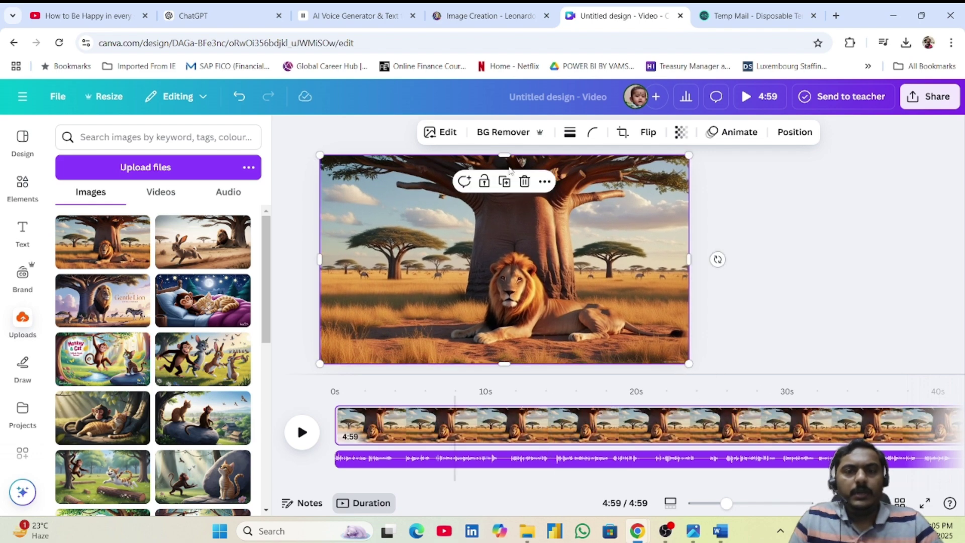
click(804, 285)
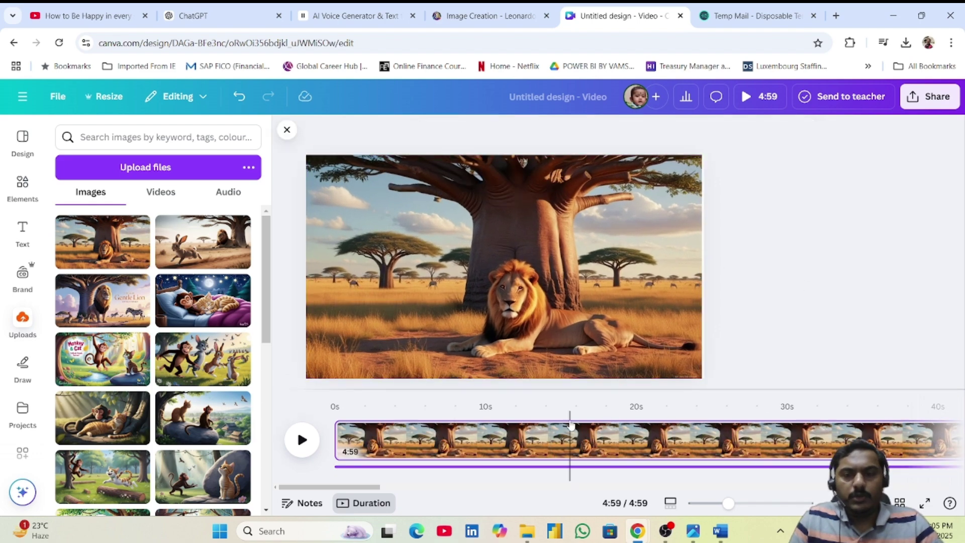
Step: Show the element timing of the full-page lion image in the timeline
click(652, 269)
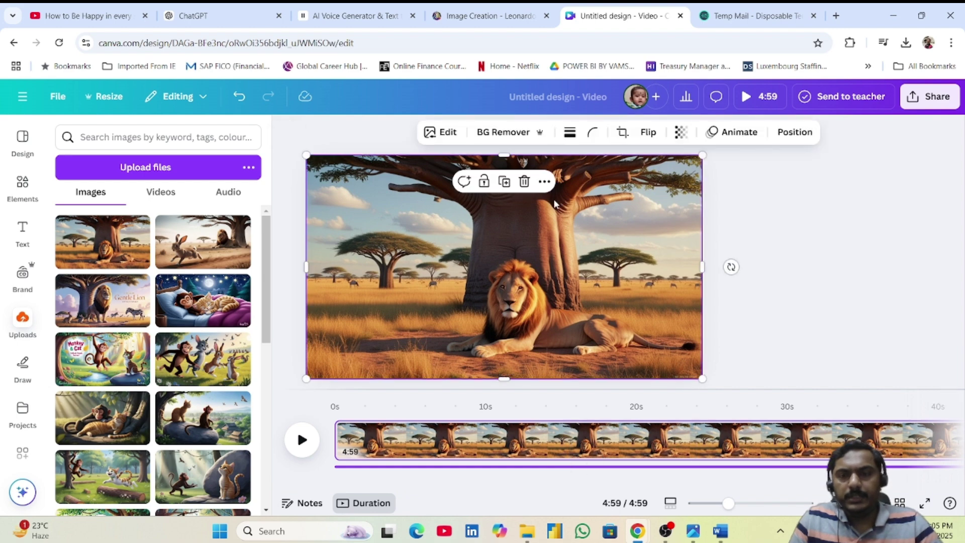
click(544, 181)
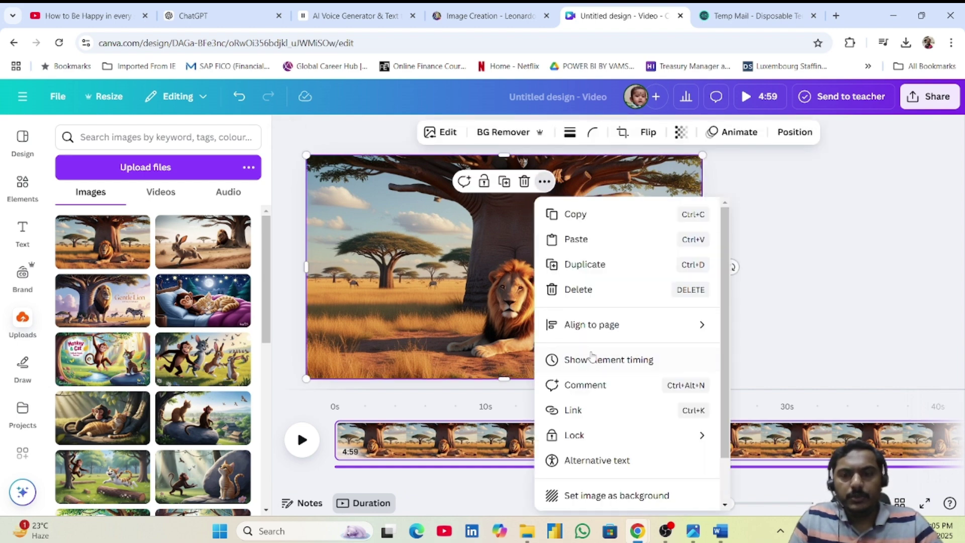
click(594, 360)
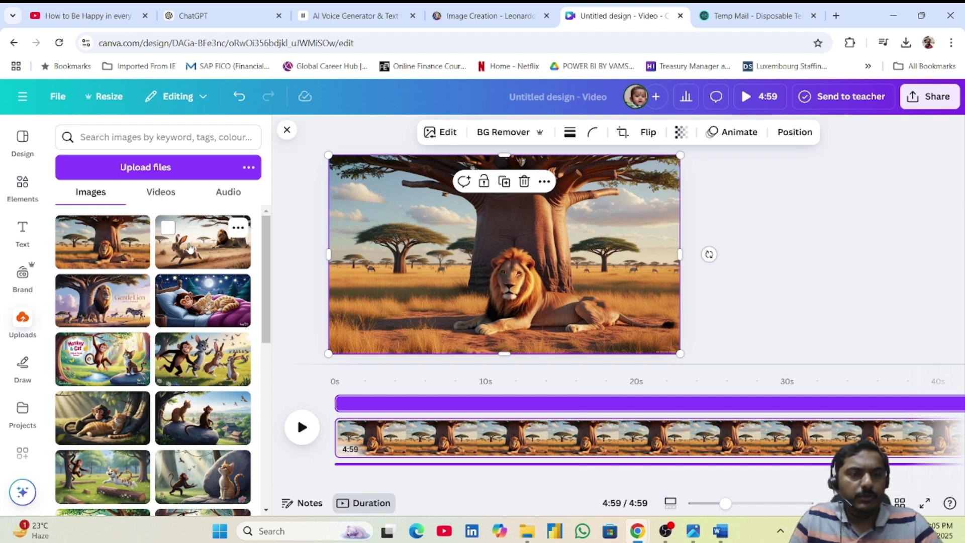
Step: Add the running rabbit image over the middle of the page and shorten its timing to end at about 3:19
drag(190, 247, 496, 254)
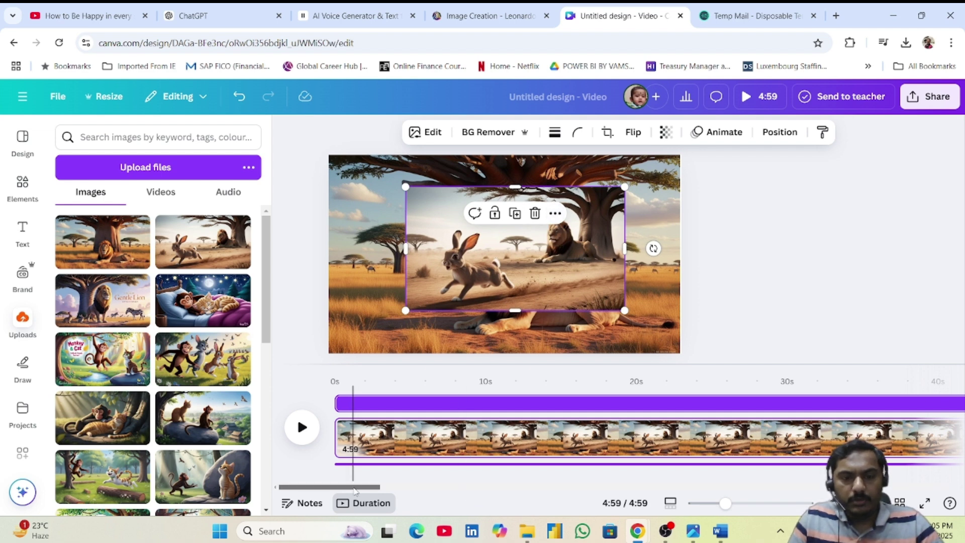
drag(330, 487, 869, 487)
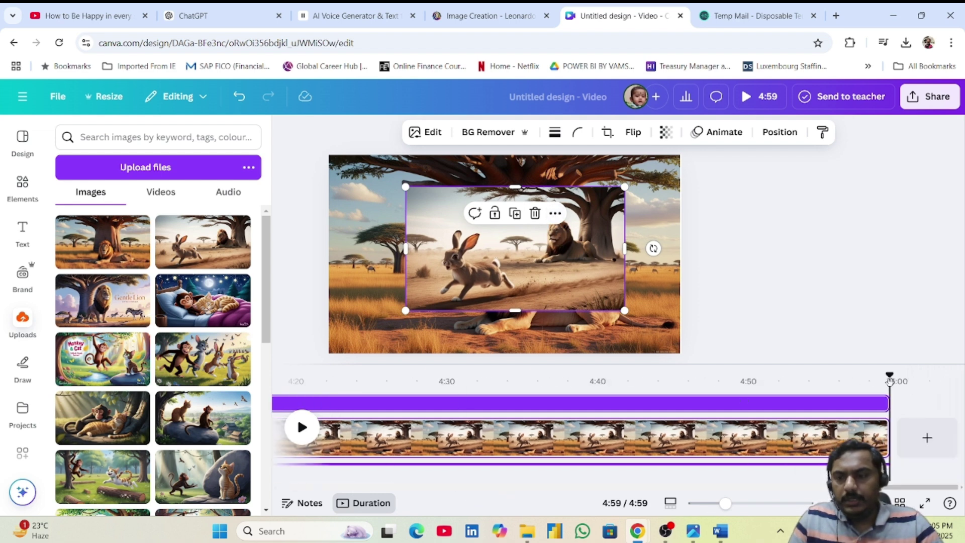
drag(825, 406, 429, 445)
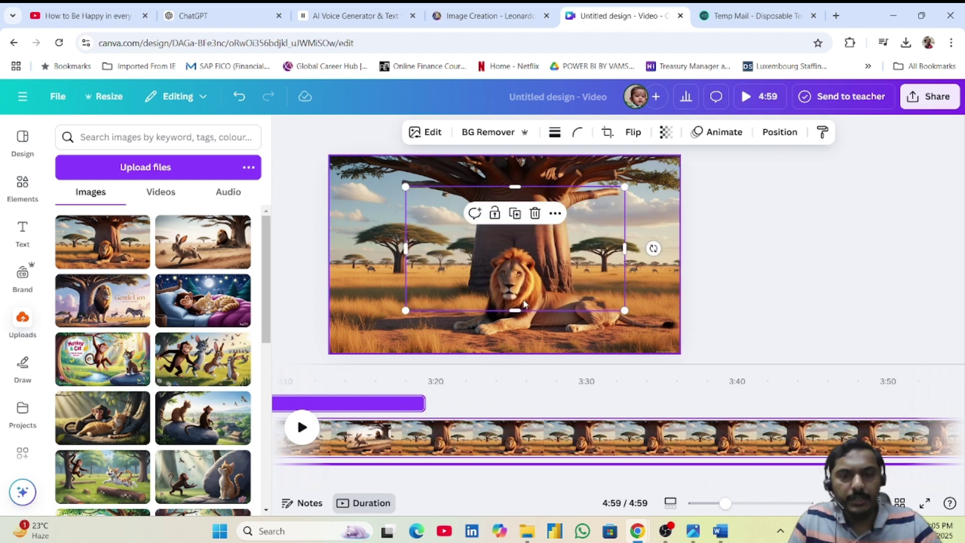
Step: Compare the timing tracks of the lion and rabbit images and preview the first few seconds of the video
click(511, 326)
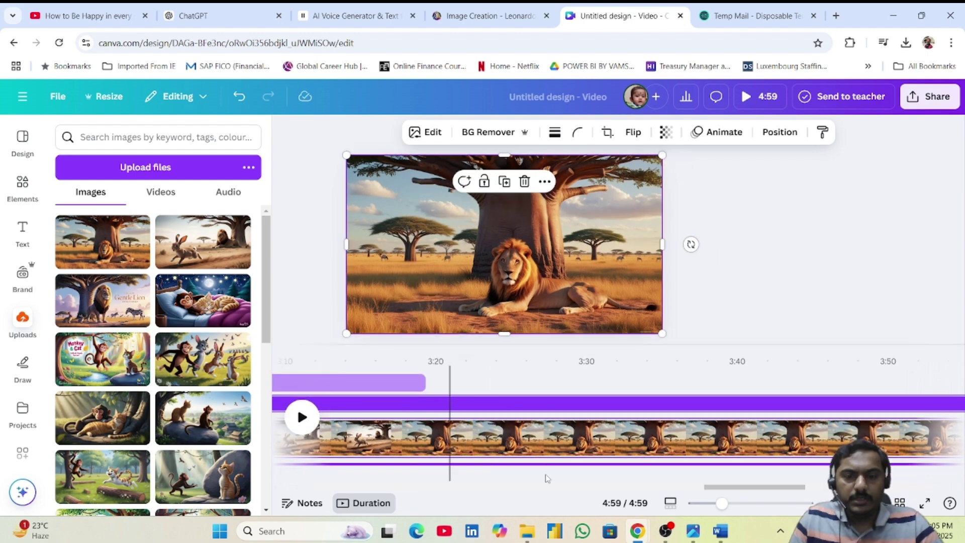
scroll(506, 486, left, 5)
scroll(505, 486, left, 15)
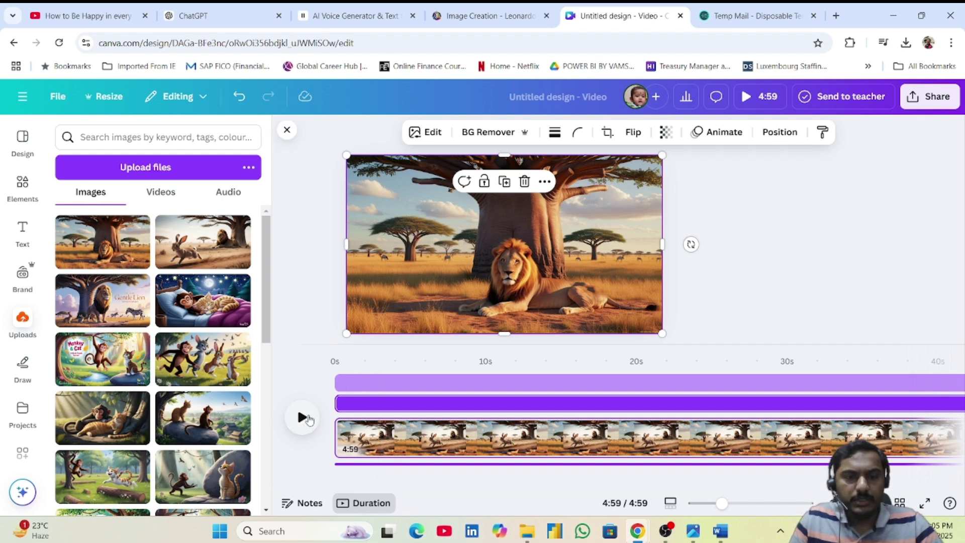
click(351, 391)
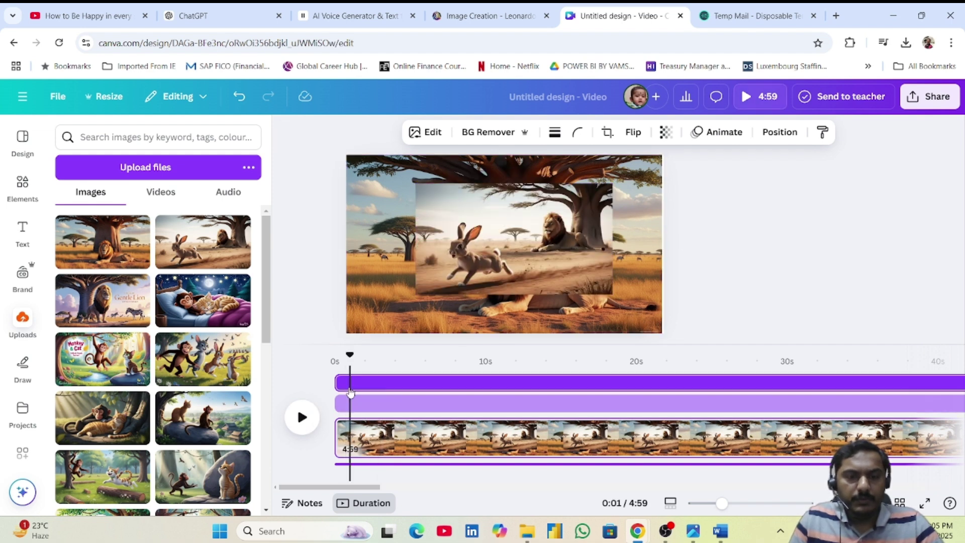
click(301, 416)
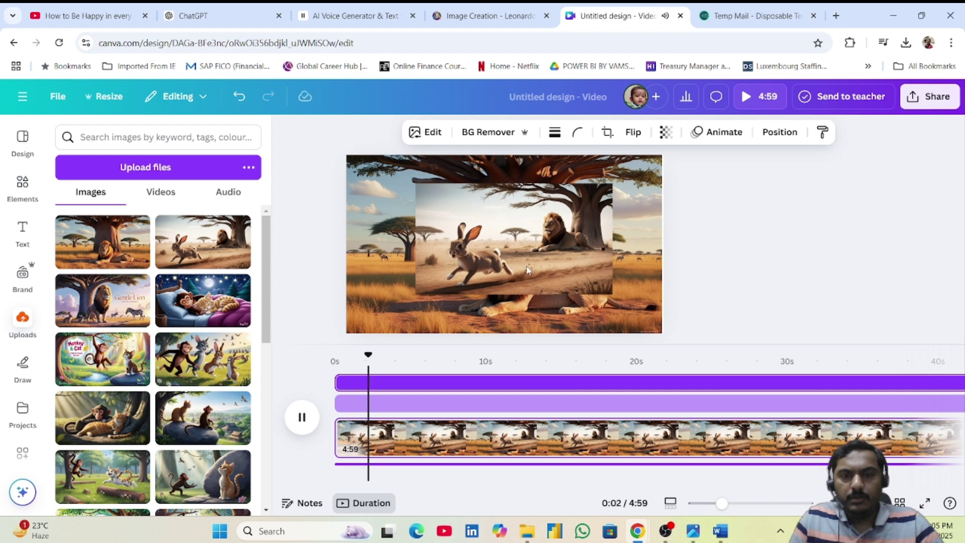
click(301, 417)
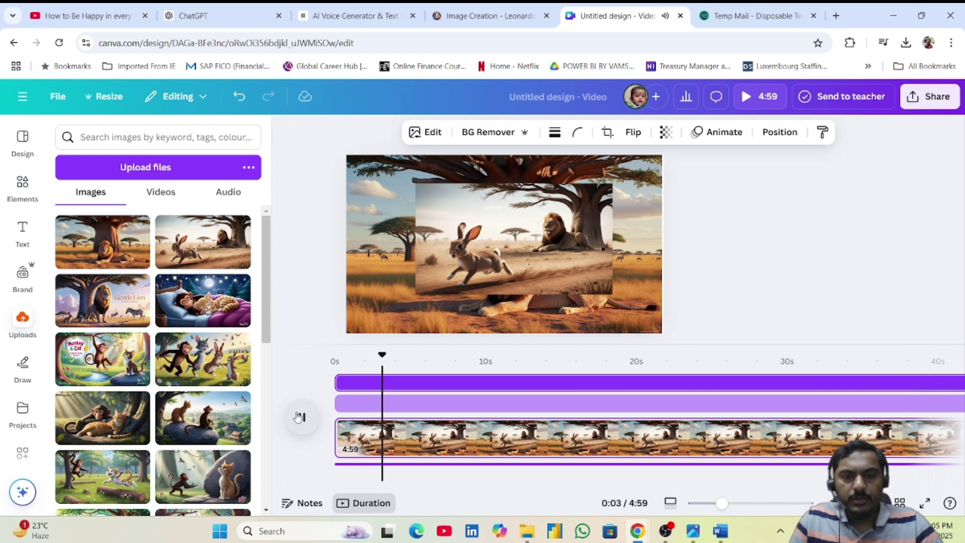
Step: Trim the start of the full-page lion image's timing so it appears only in the later part of the video
click(411, 403)
drag(342, 403, 734, 403)
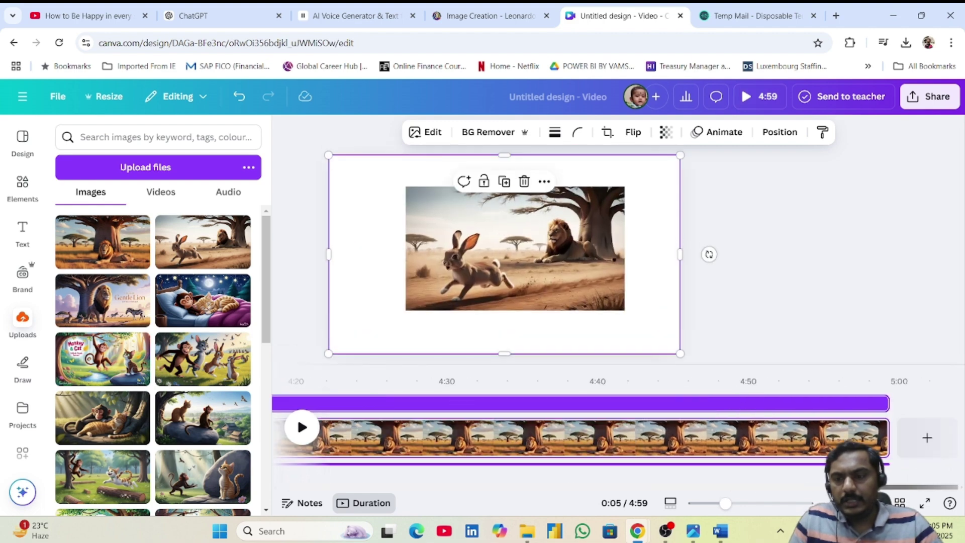
Step: Move the running rabbit image to the page corner and enlarge it to fill the whole page
drag(760, 490, 789, 508)
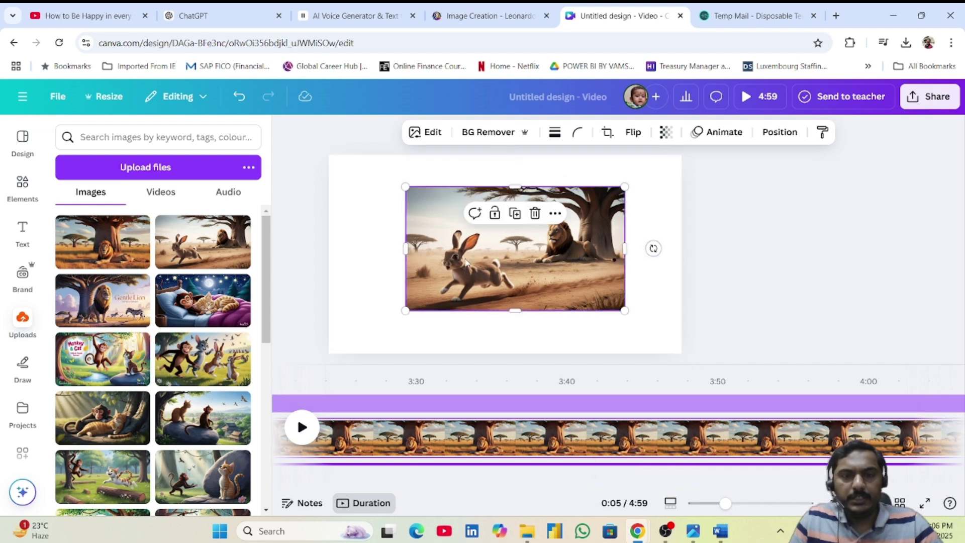
drag(548, 260, 470, 228)
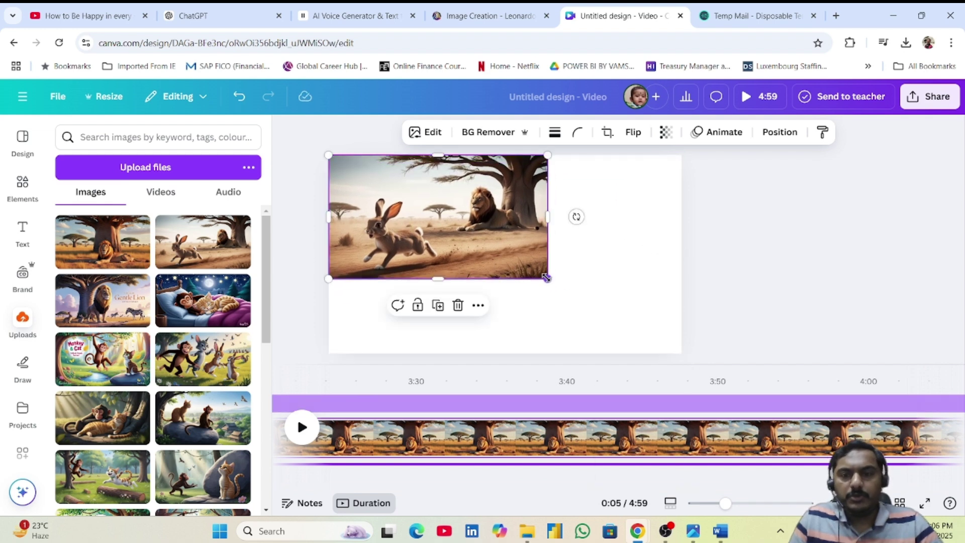
drag(547, 279, 676, 373)
click(831, 315)
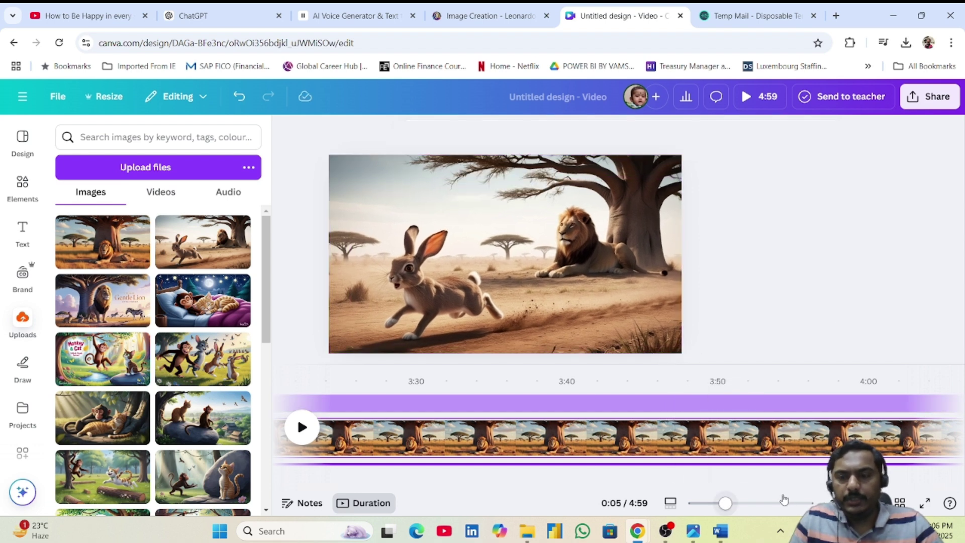
Step: Apply the Digital animation on enter to the rabbit image after trying the Ink effect
drag(782, 486, 301, 460)
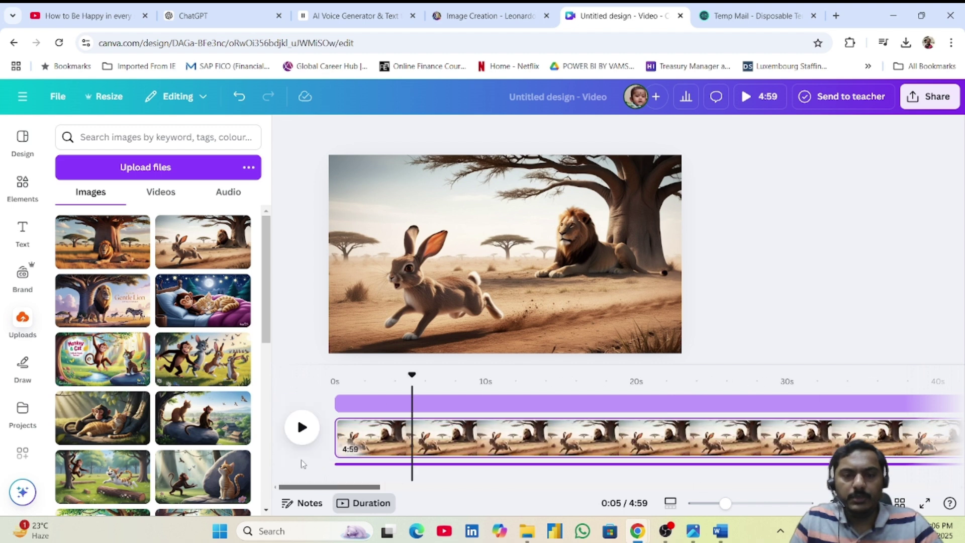
click(378, 404)
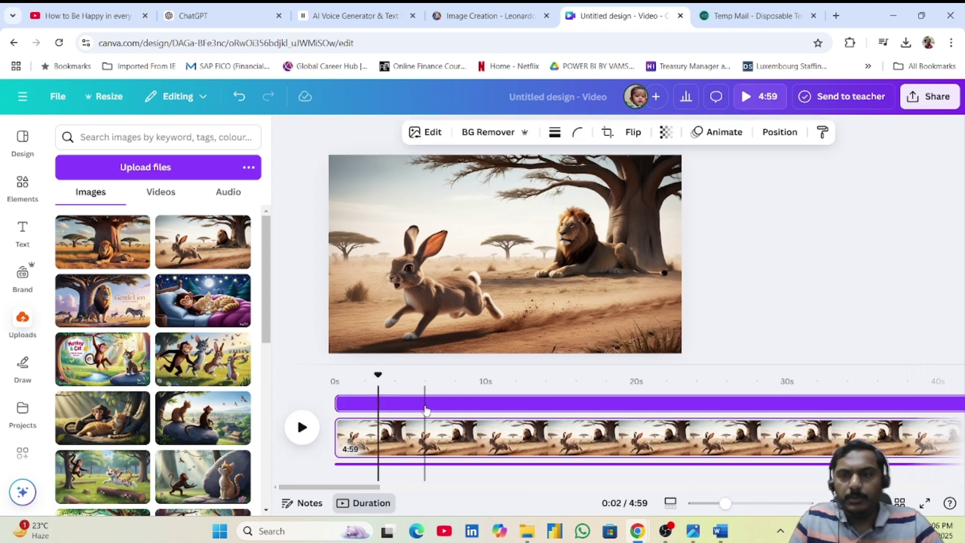
click(718, 132)
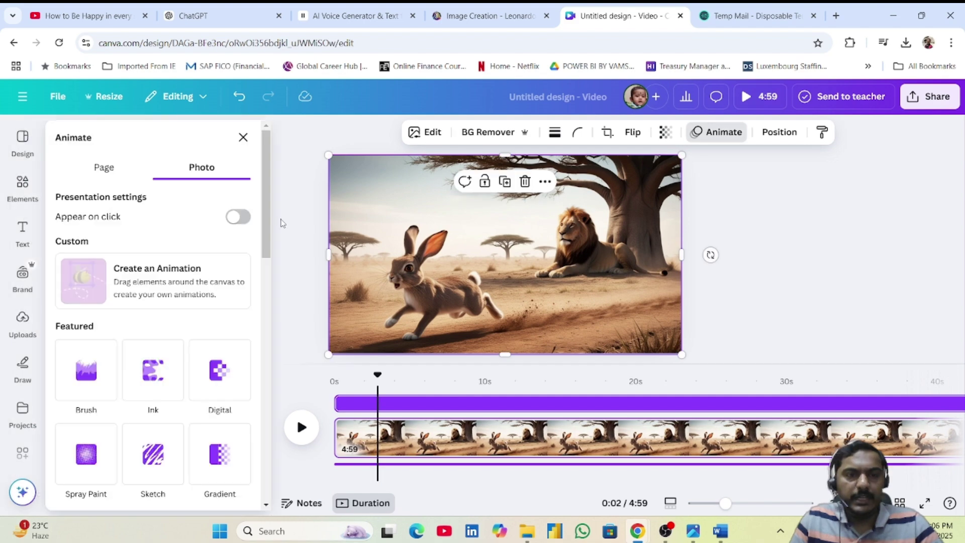
click(159, 376)
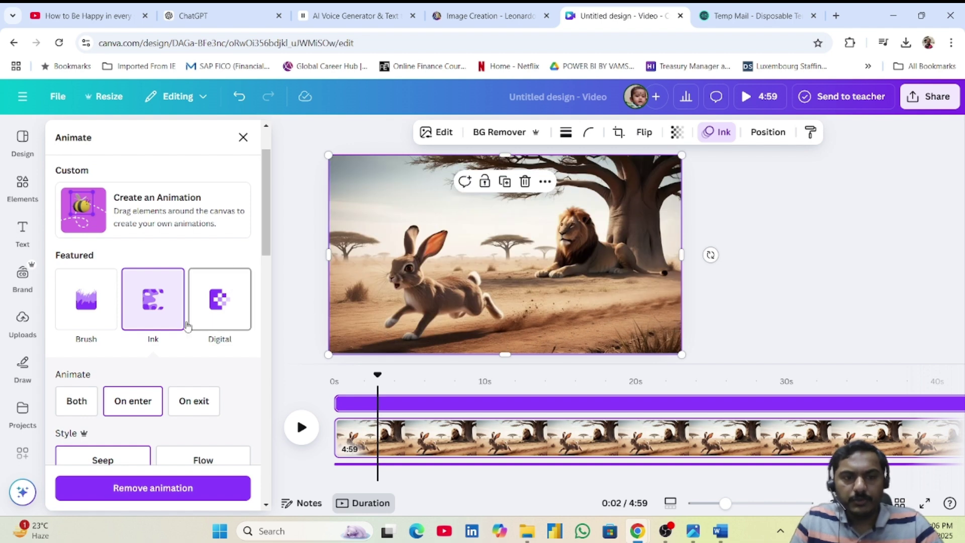
click(231, 286)
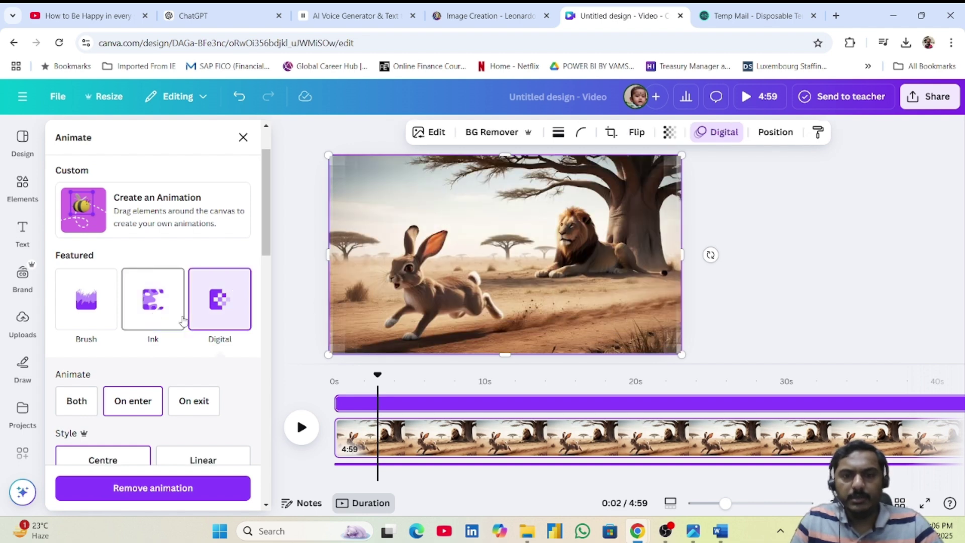
Step: Apply the Ink animation on enter to the lion image in the later part of the video
drag(383, 487, 824, 487)
click(662, 409)
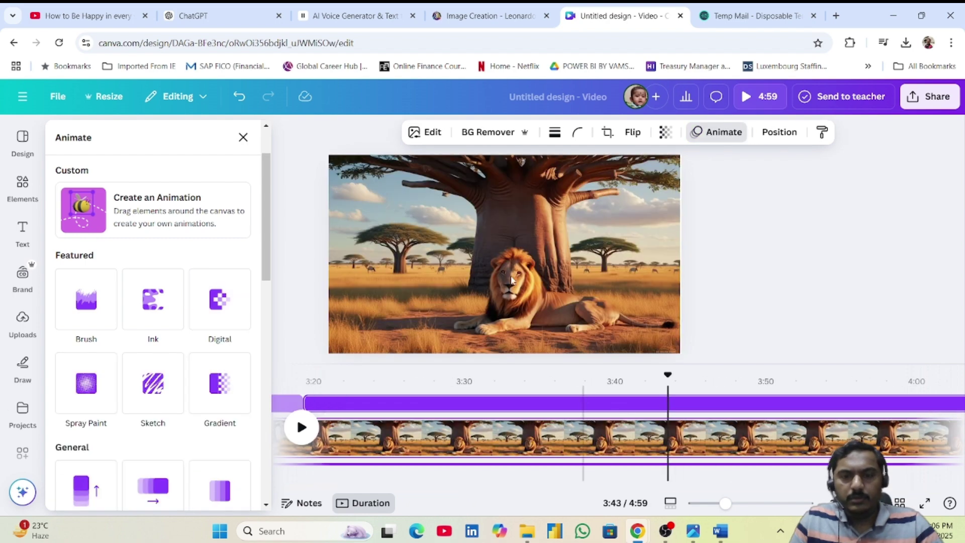
click(153, 300)
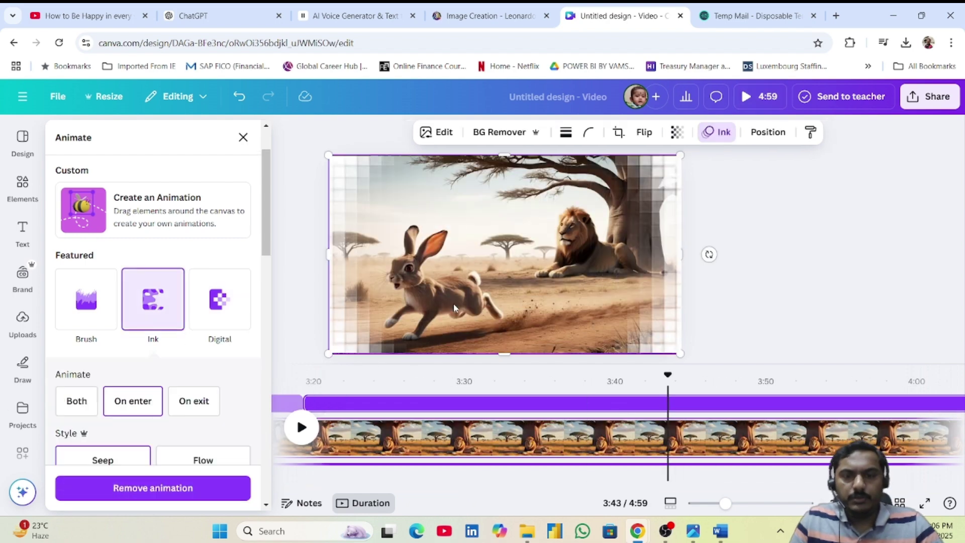
Step: Preview the first few seconds of the video from the beginning and close the preview
drag(755, 488, 307, 489)
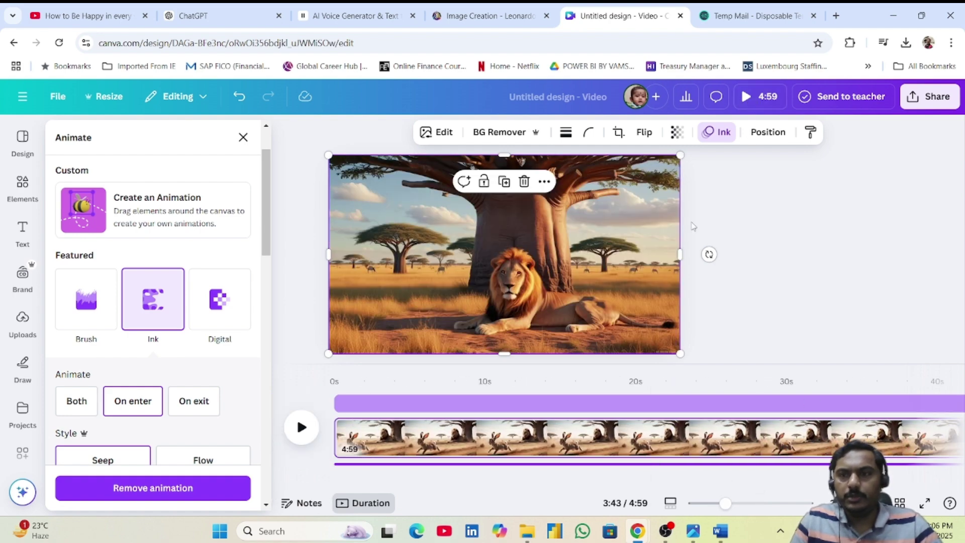
click(749, 96)
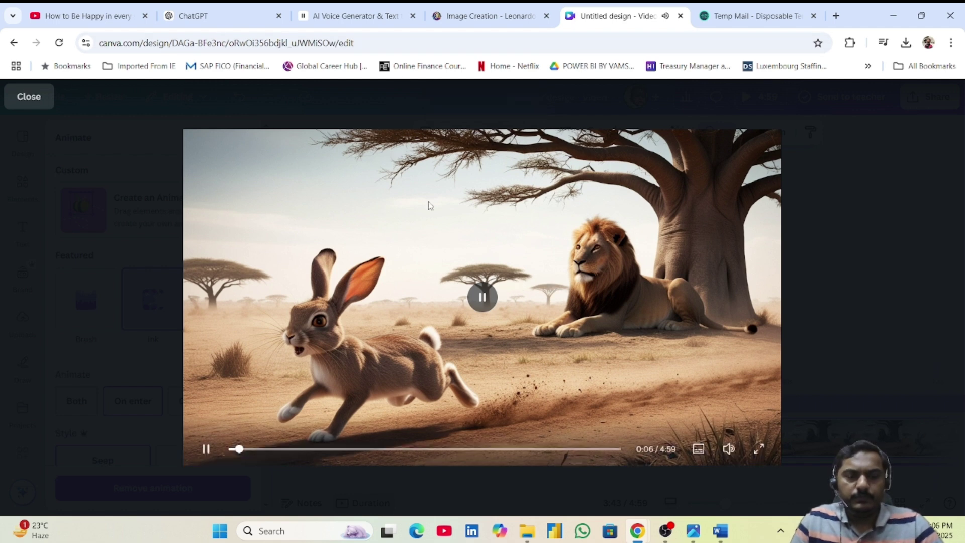
click(28, 96)
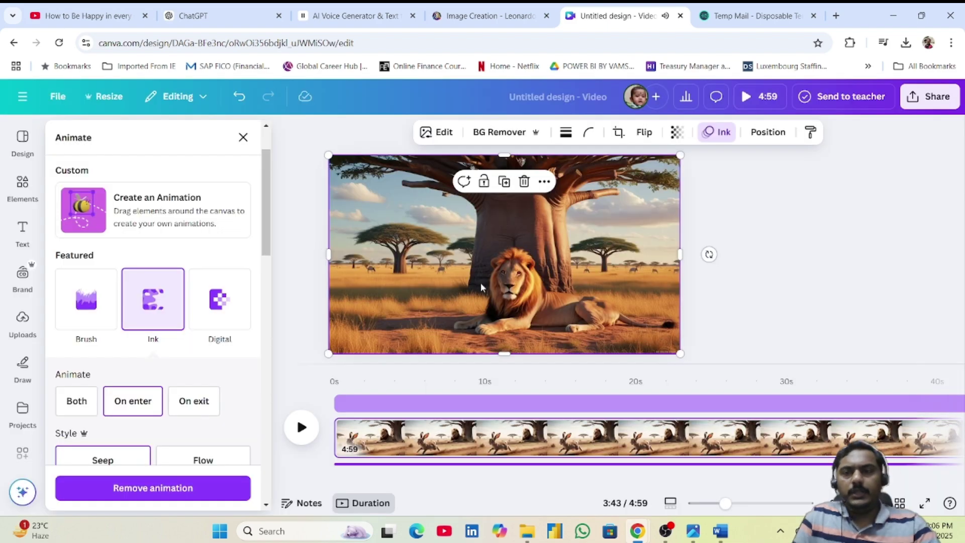
Step: Download the design as an MP4 Video in 4K (UHD) quality
click(922, 103)
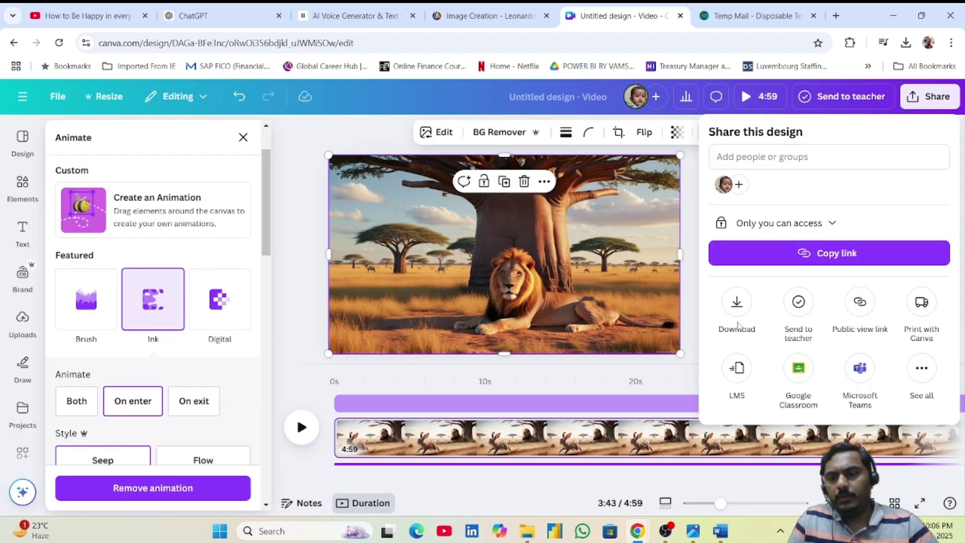
click(737, 317)
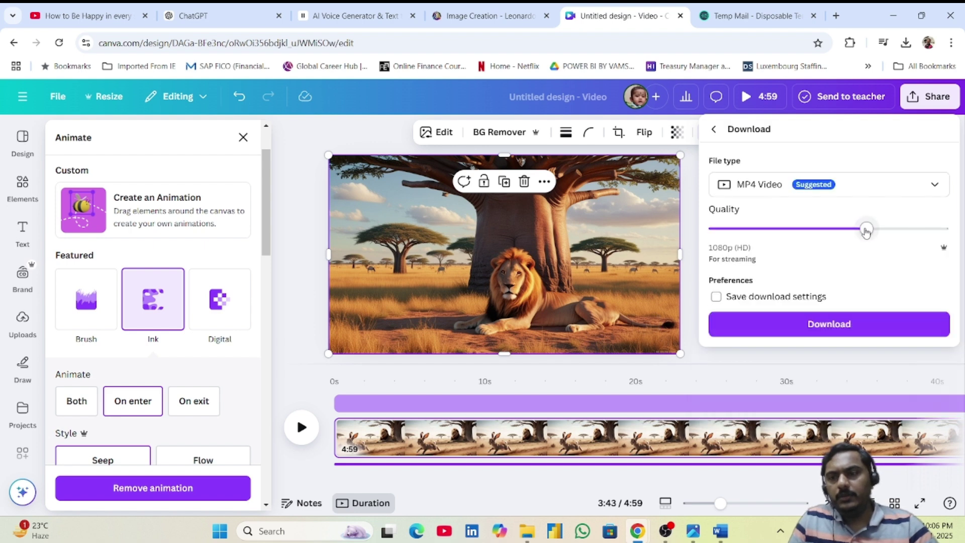
drag(866, 228, 942, 229)
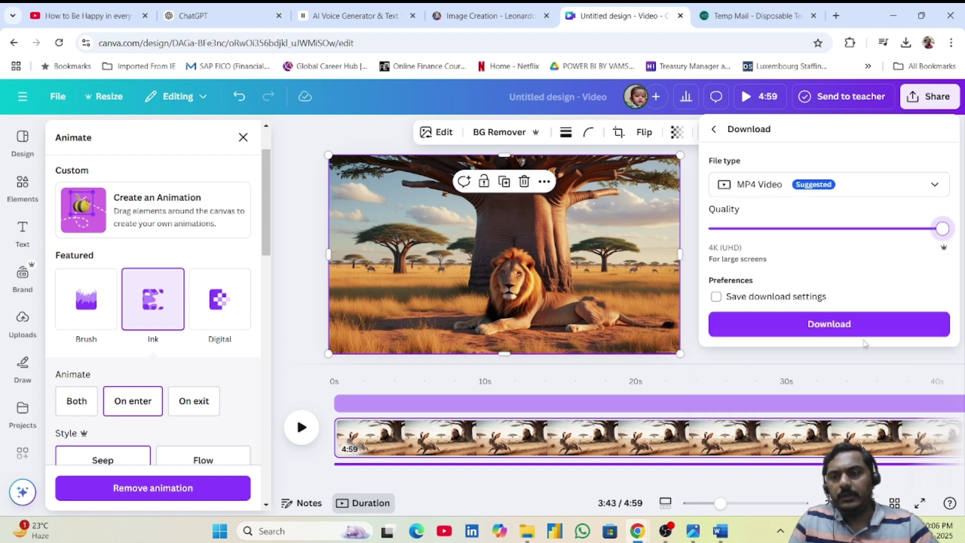
click(841, 329)
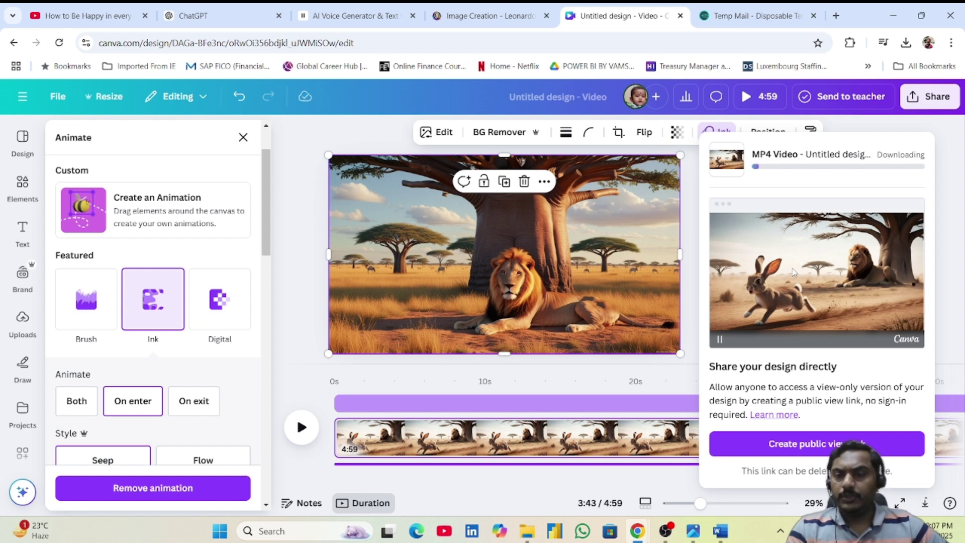
Step: Switch to YouTube, pause the reference story video and review its view count and description
click(38, 8)
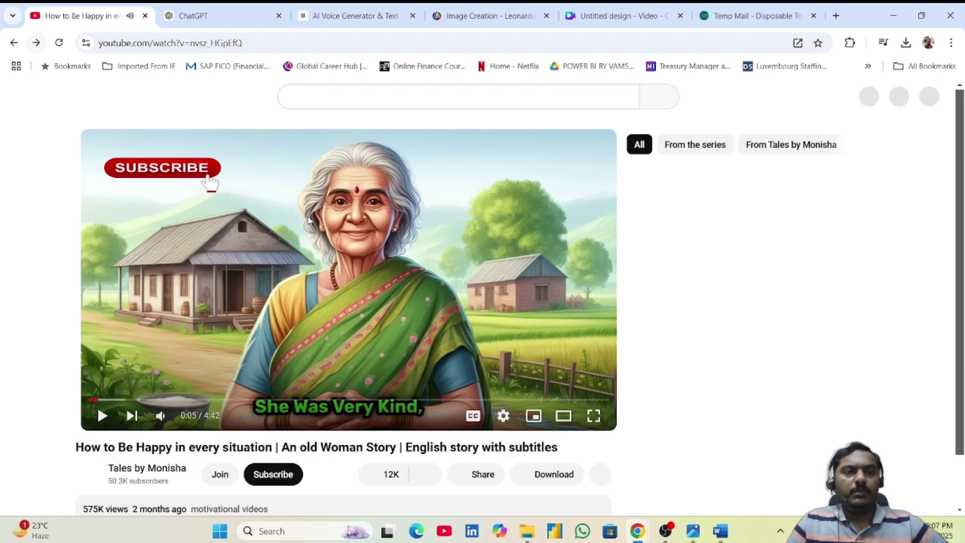
click(341, 305)
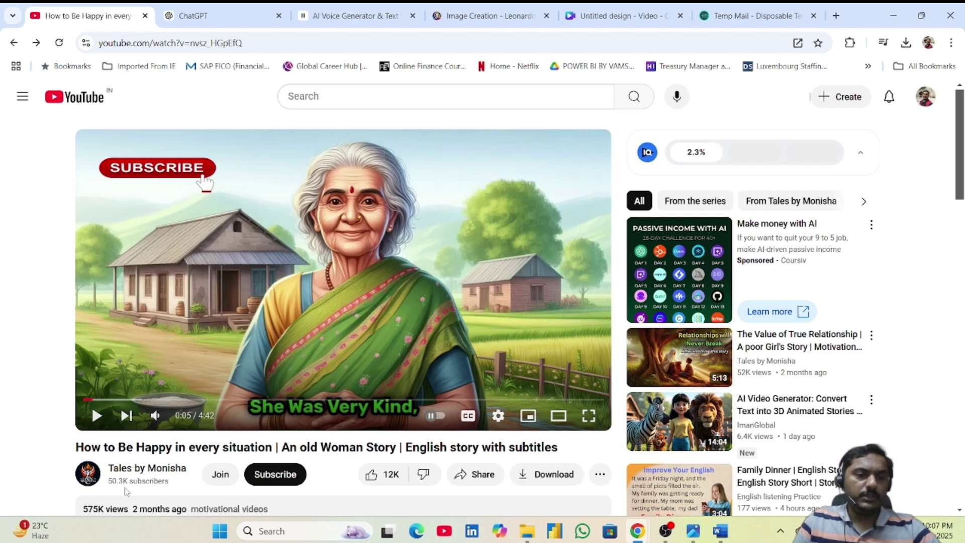
scroll(268, 449, down, 1)
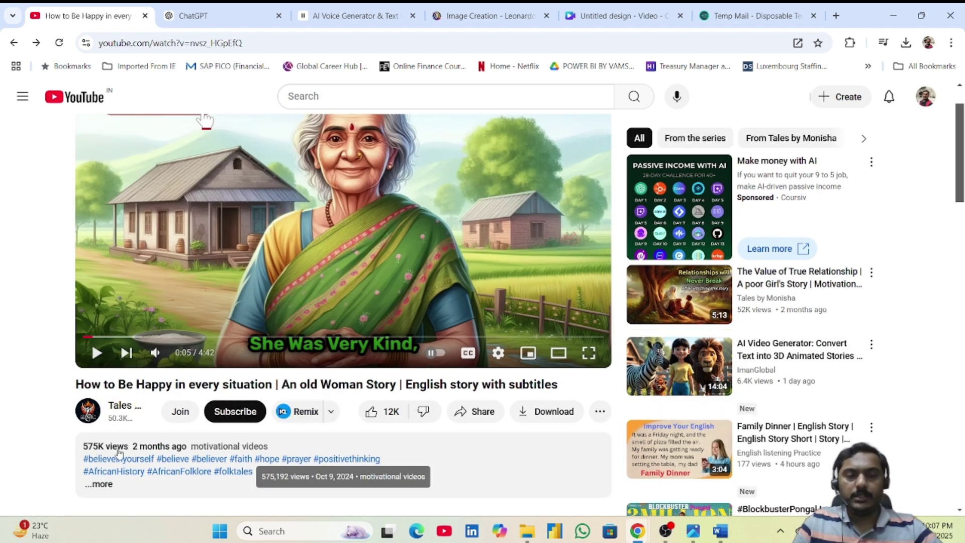
scroll(419, 461, up, 1)
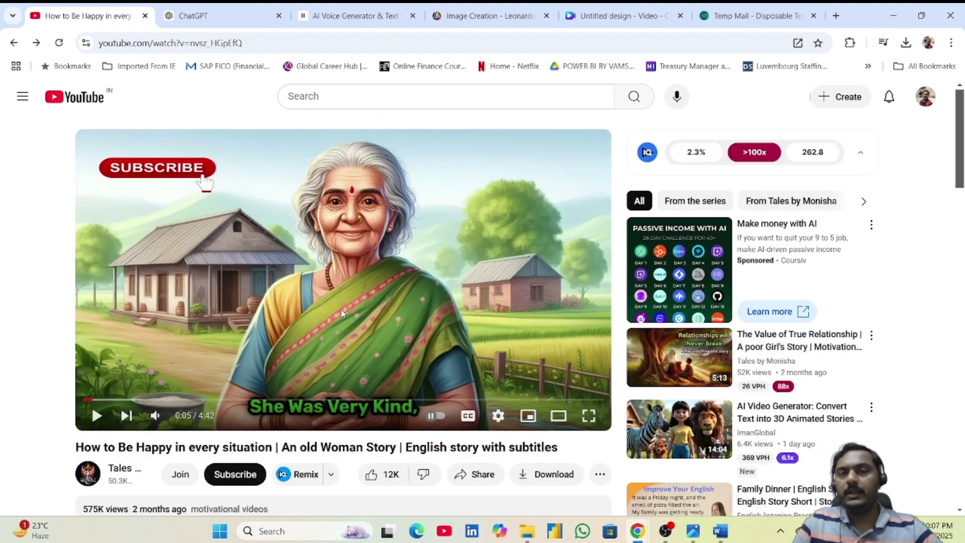
Step: Review the Scene 3 and Scene 4 image prompts in ChatGPT and return to the Canva design through the other open tabs
click(232, 8)
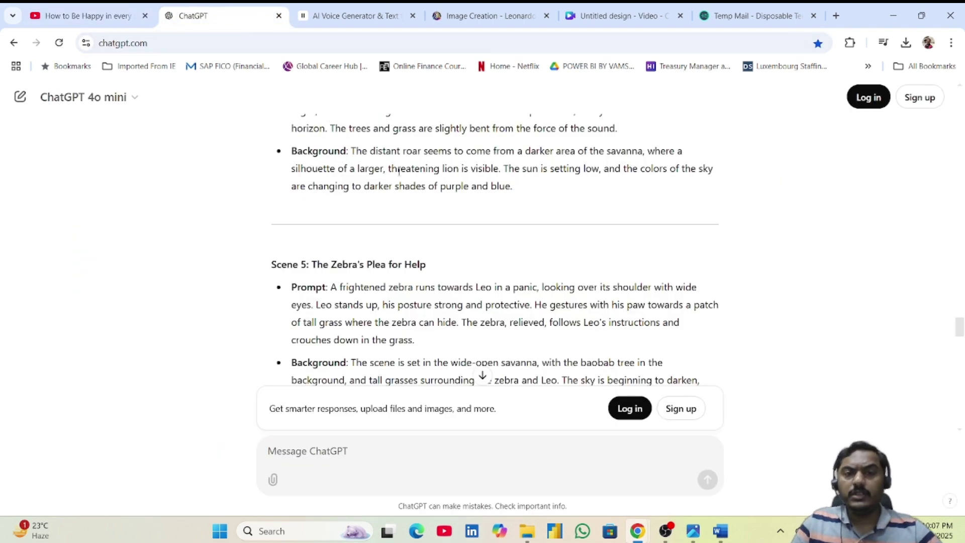
scroll(398, 172, up, 5)
scroll(431, 209, up, 2)
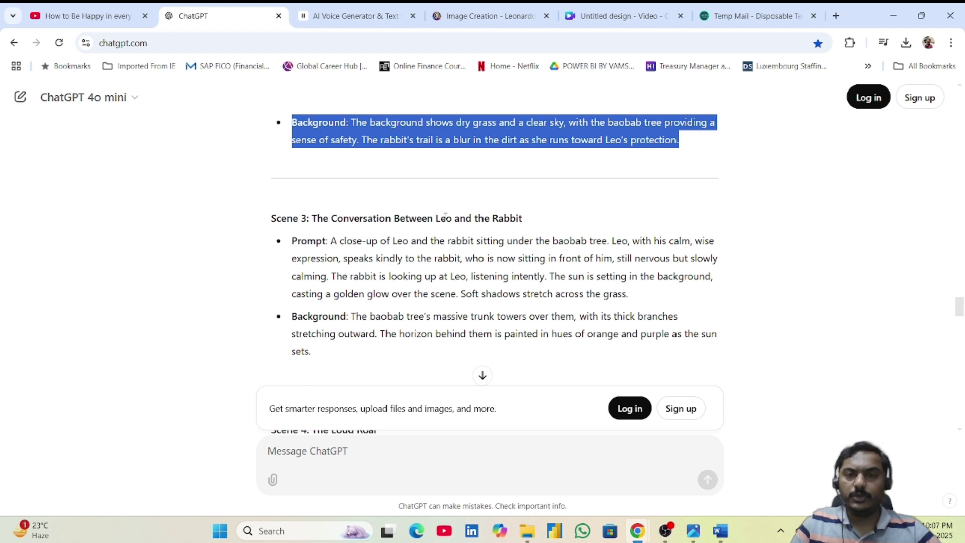
scroll(445, 216, up, 1)
scroll(446, 218, down, 3)
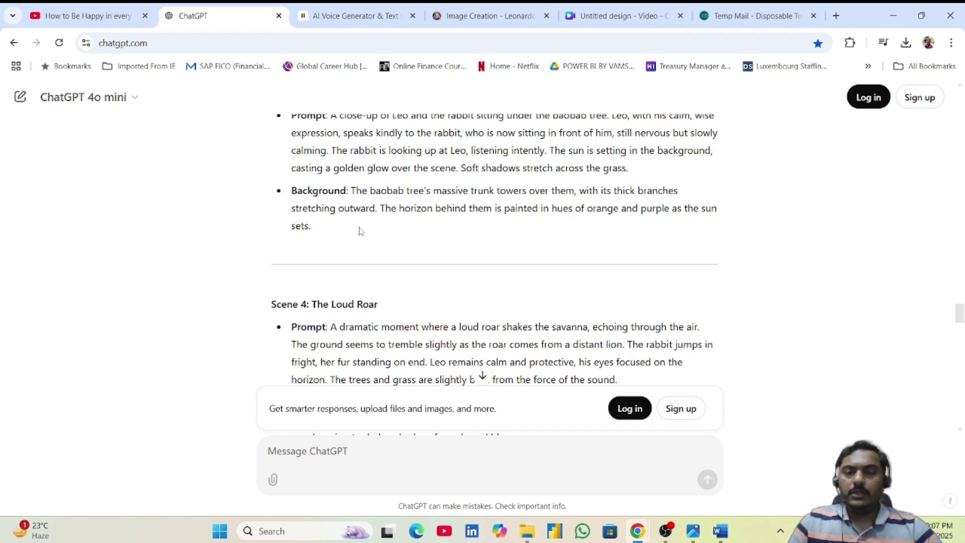
scroll(388, 246, up, 1)
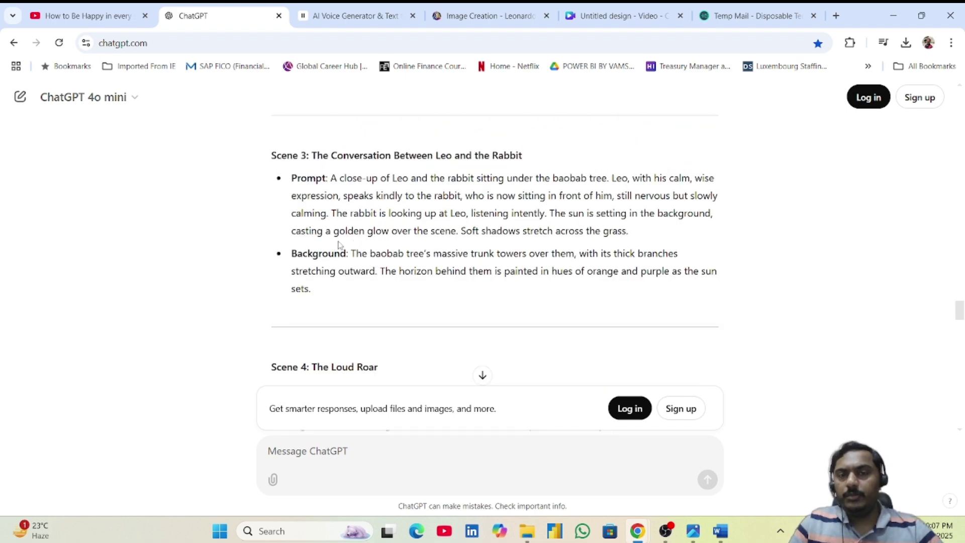
click(355, 15)
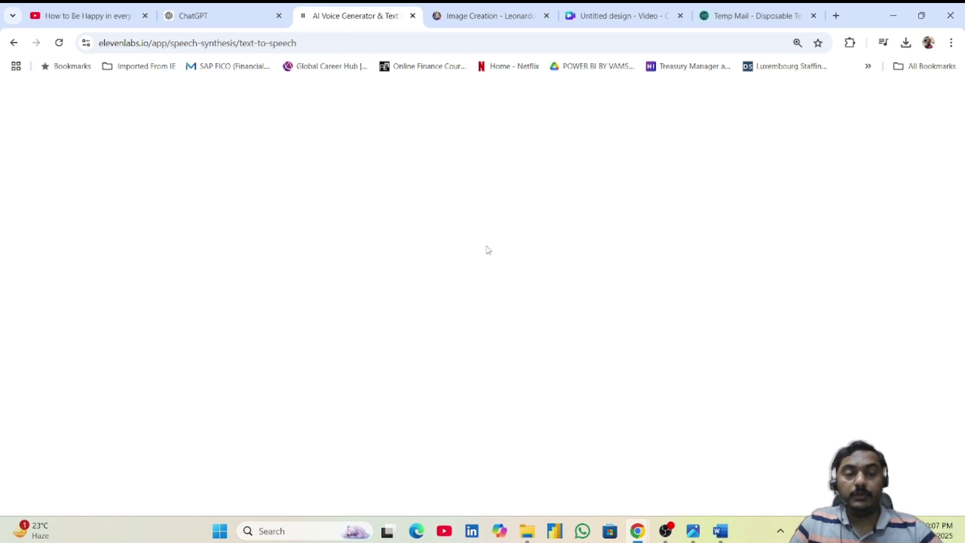
click(763, 20)
click(639, 20)
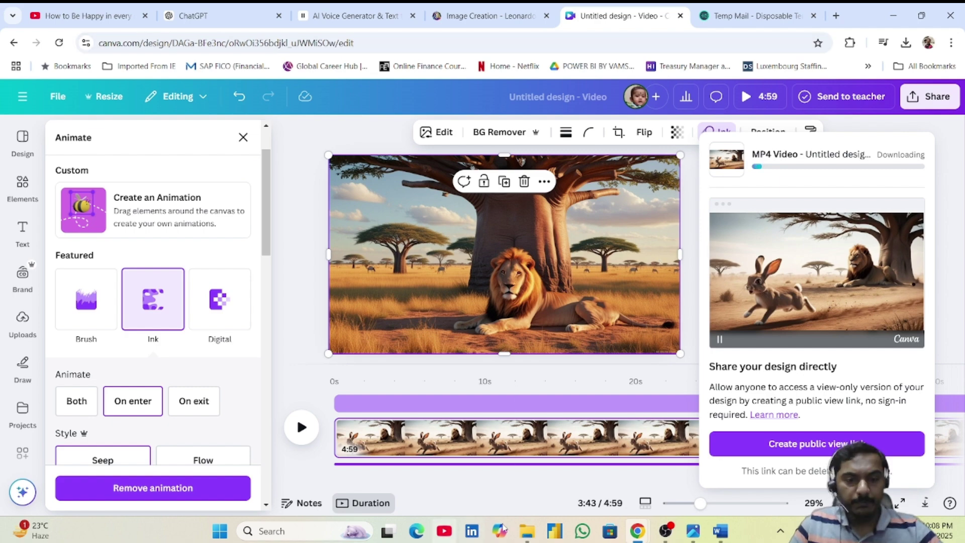
Step: Play the Telugu MP3 narration from its story folder in Youtube Telugu on Local Disk (D:), and close the player and folder
click(525, 534)
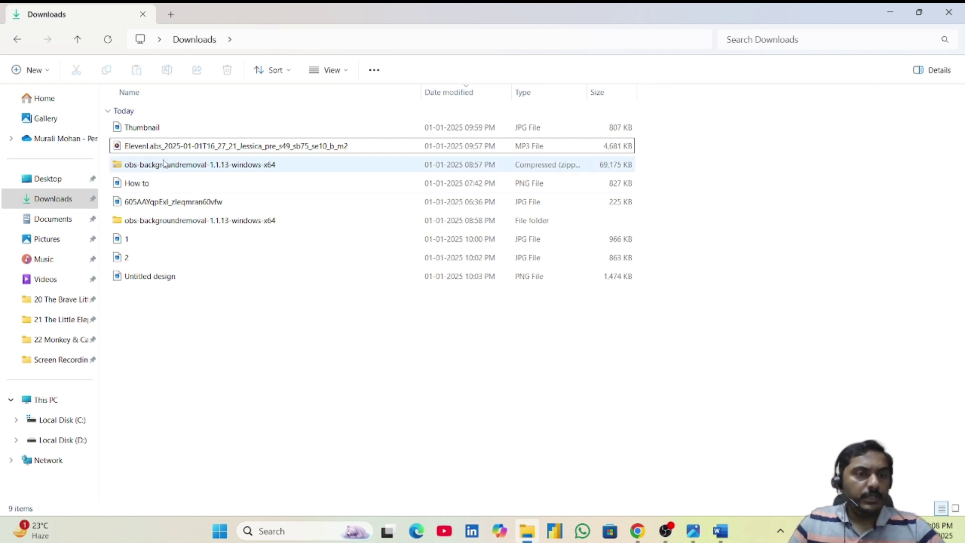
click(80, 440)
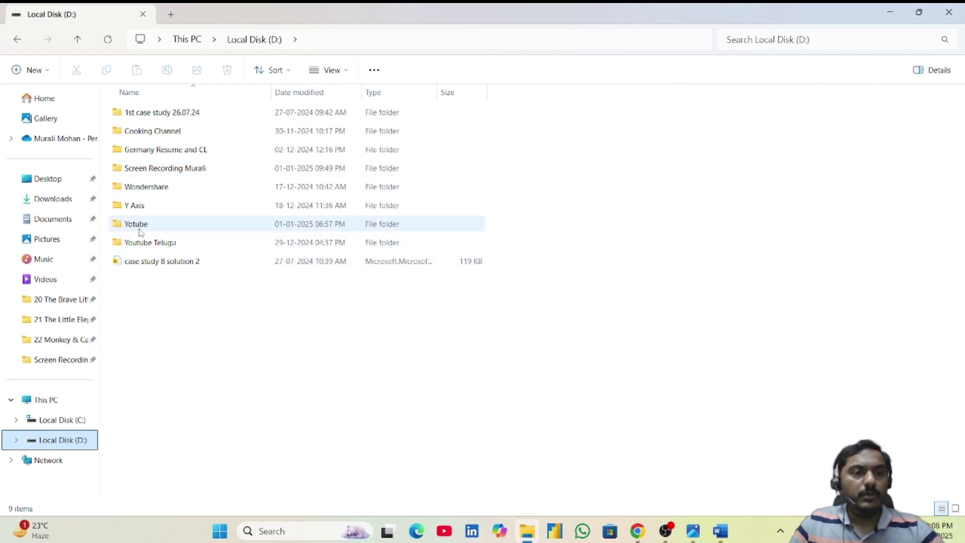
double_click(149, 243)
double_click(150, 112)
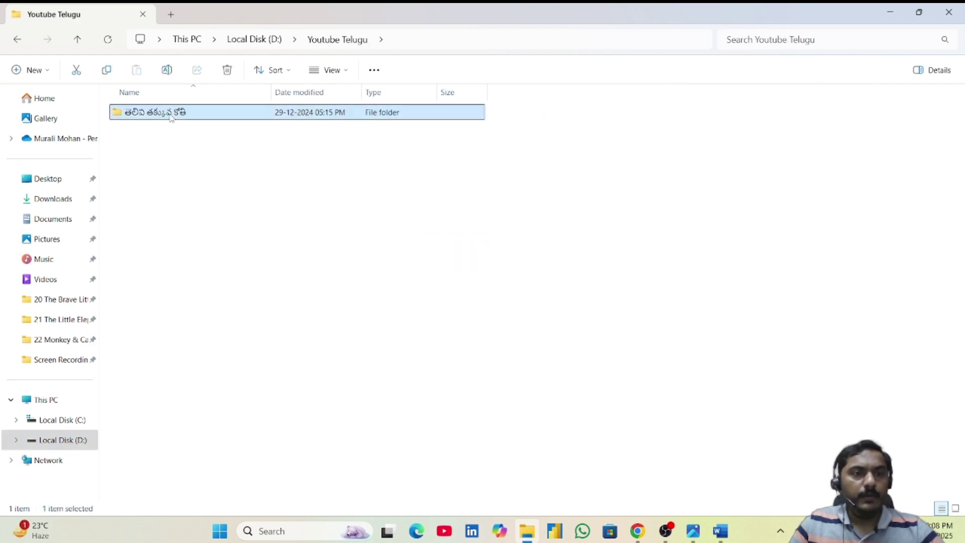
double_click(139, 136)
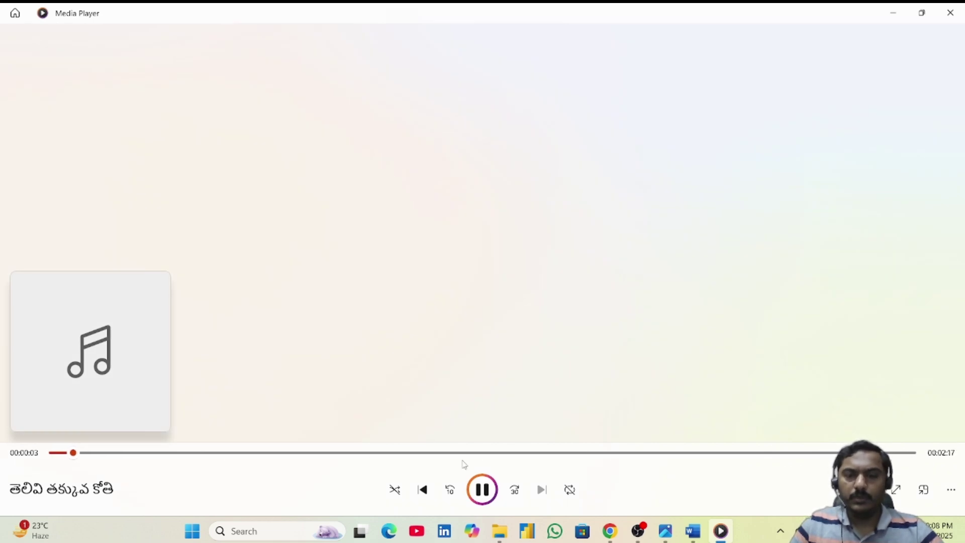
click(950, 13)
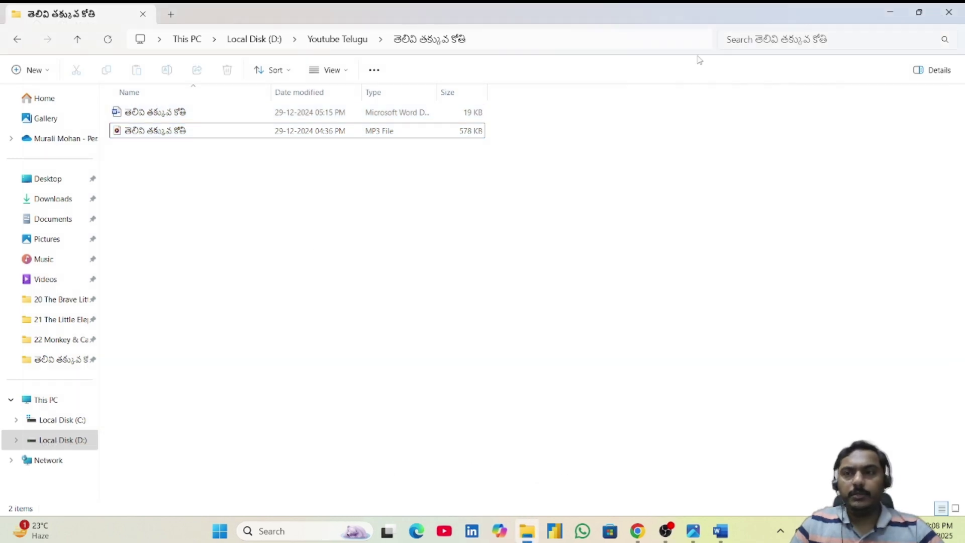
click(949, 12)
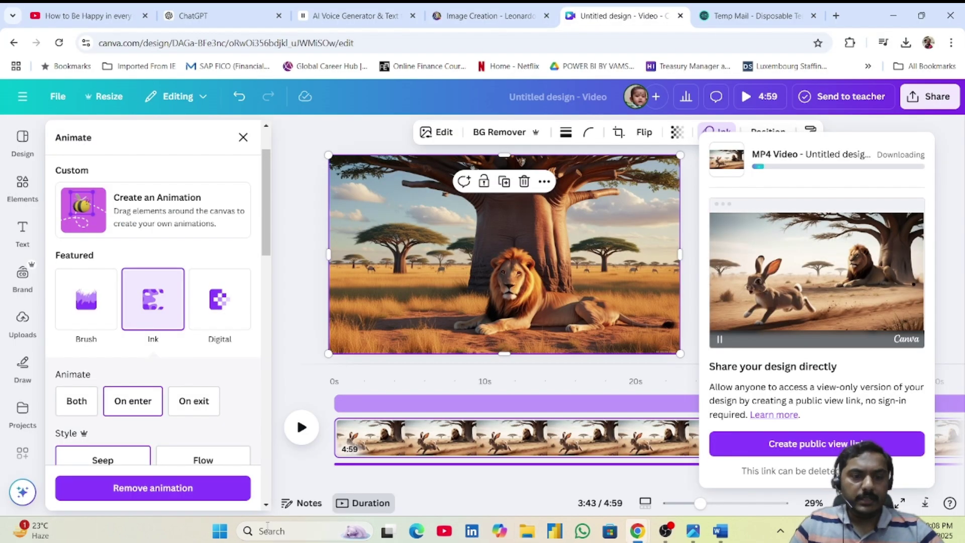
Step: Open the 22 Monkey & Cat Unlikely Friends Forever! folder in Yotube on Local Disk (D:) and preview MP3 file 1, closing the player
click(526, 530)
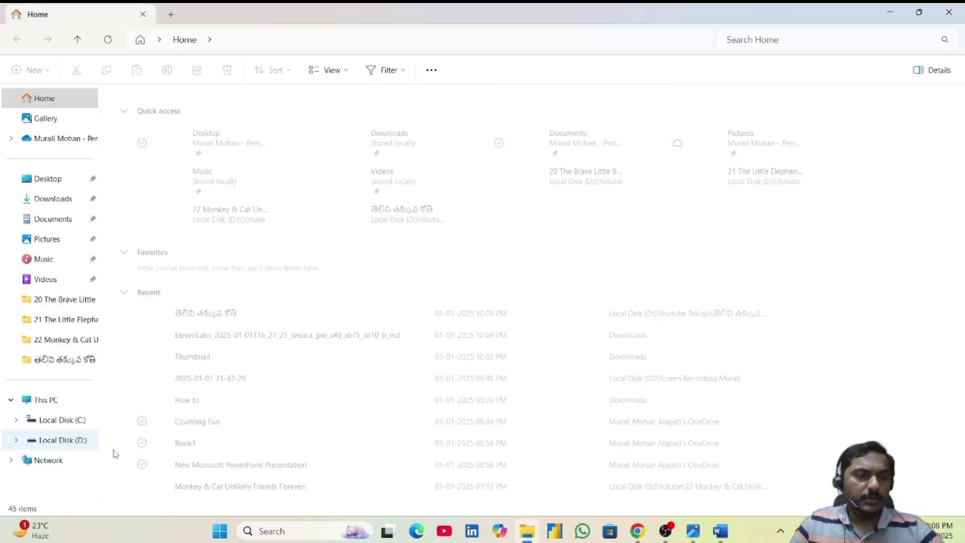
click(59, 441)
click(142, 226)
double_click(141, 229)
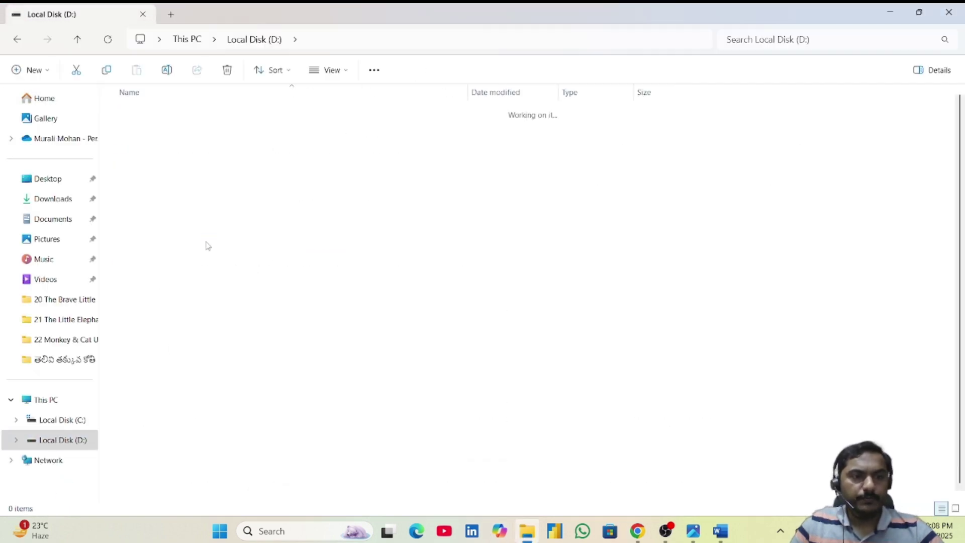
scroll(194, 460, down, 1)
double_click(192, 495)
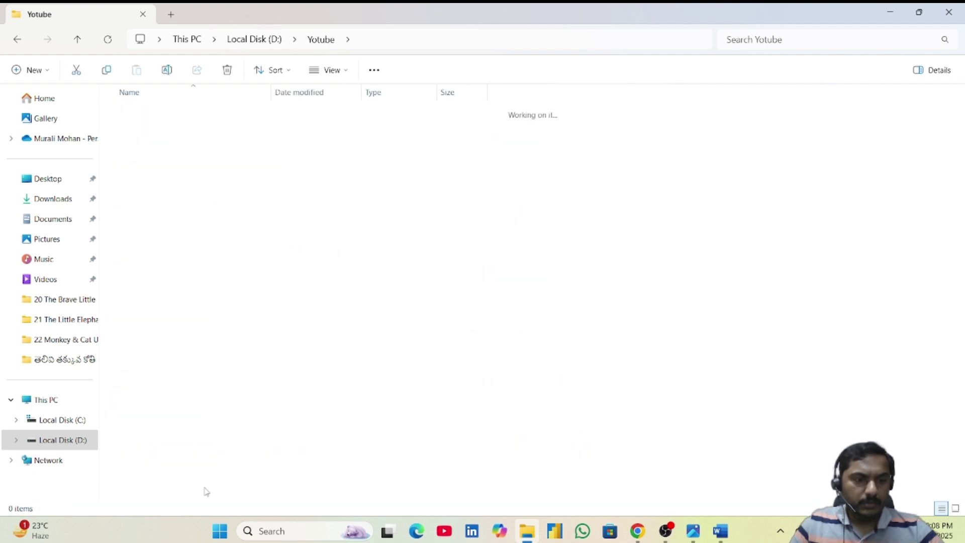
click(128, 133)
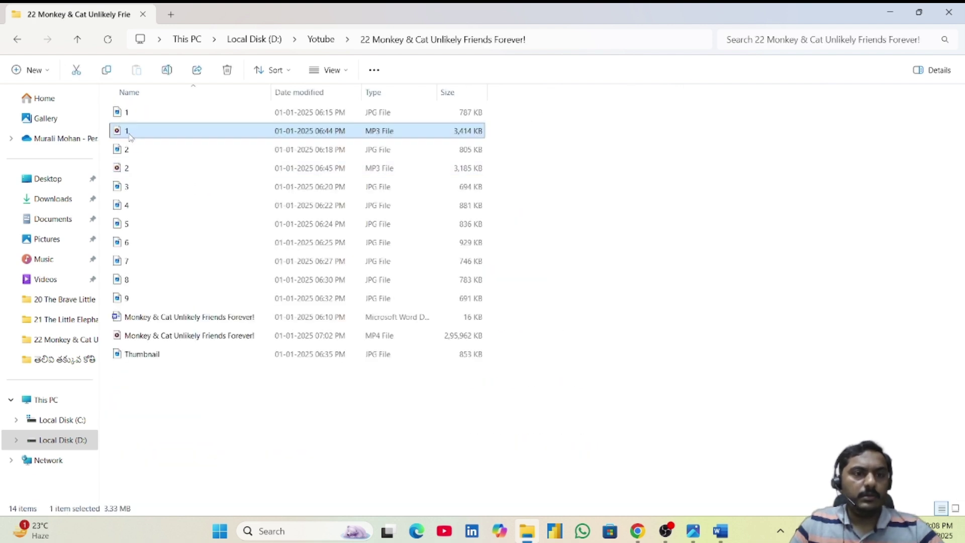
double_click(155, 137)
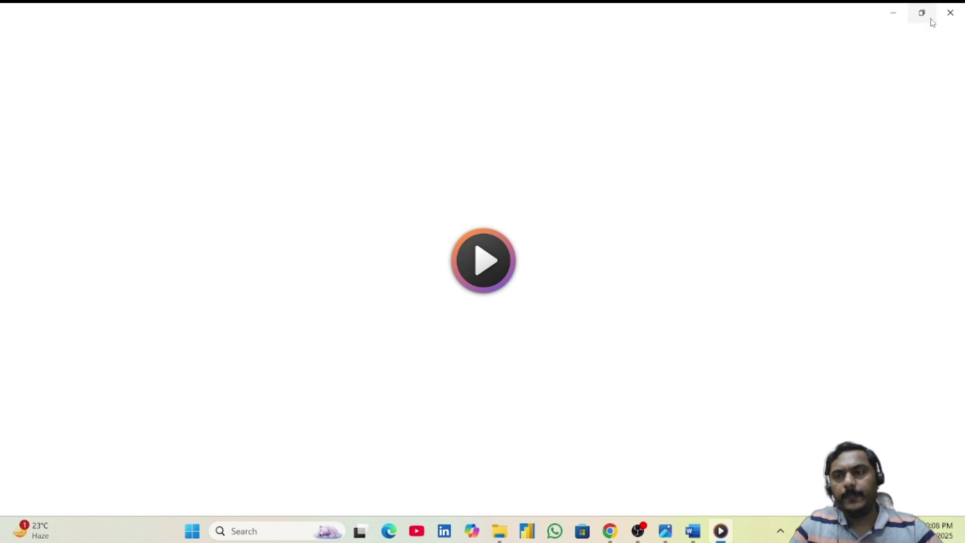
click(950, 12)
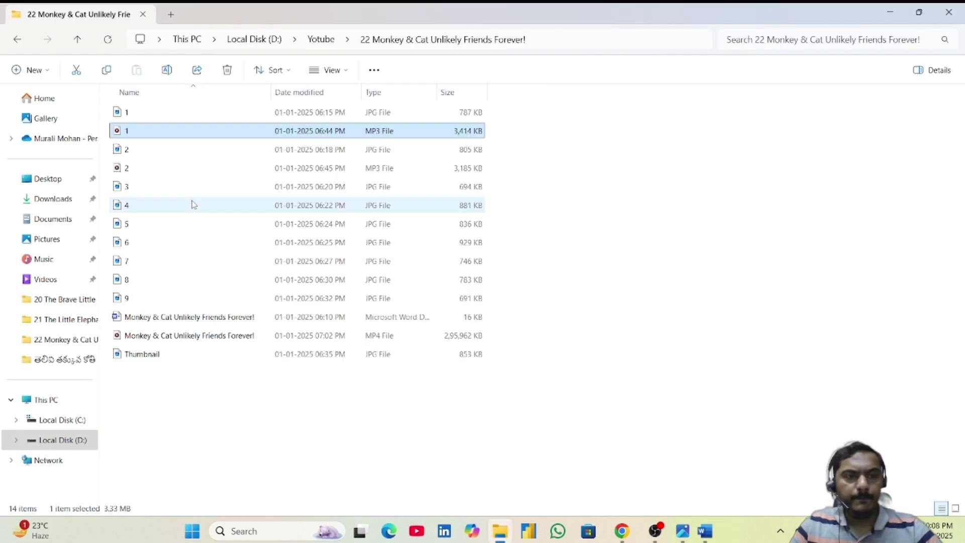
Step: Play the Monkey & Cat Unlikely Friends Forever! MP4, skip through to its middle and later scenes, and close the player
double_click(164, 336)
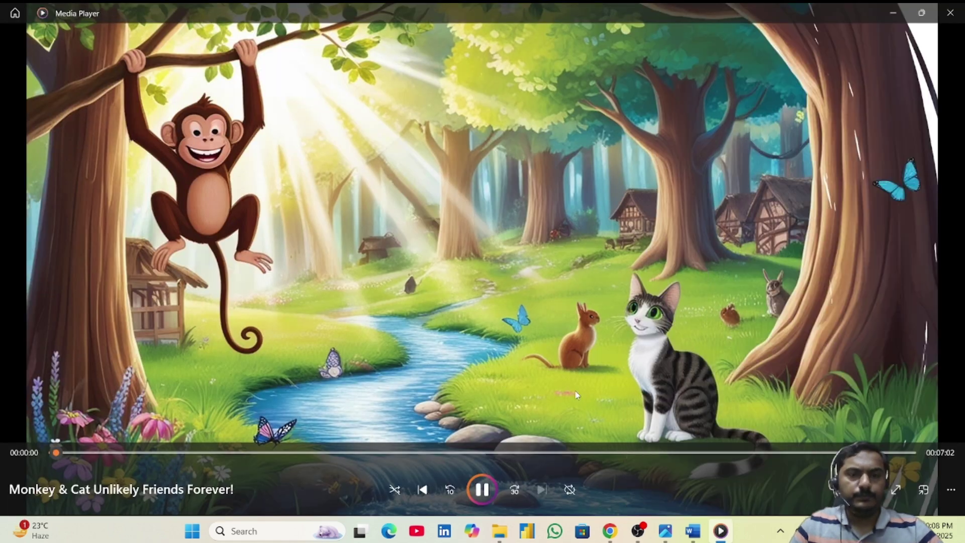
click(209, 452)
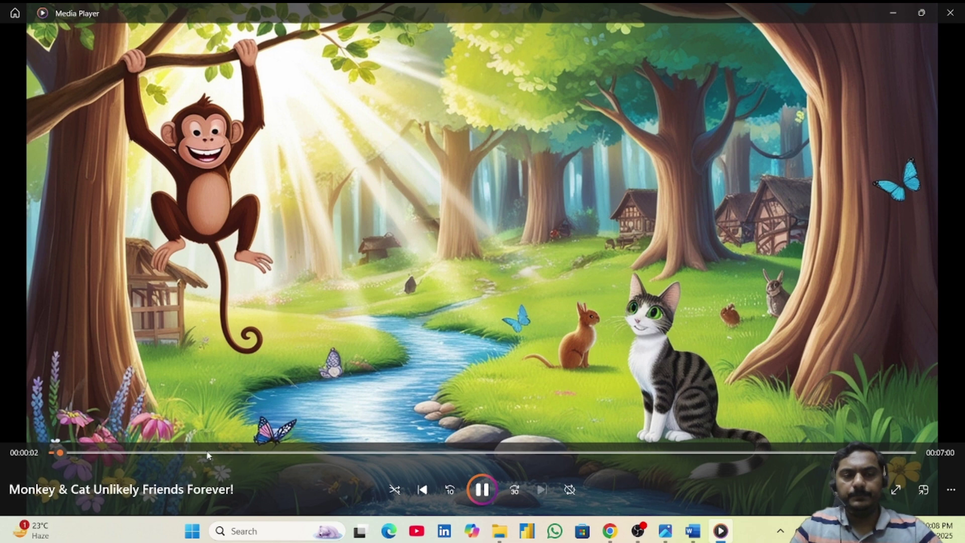
click(456, 452)
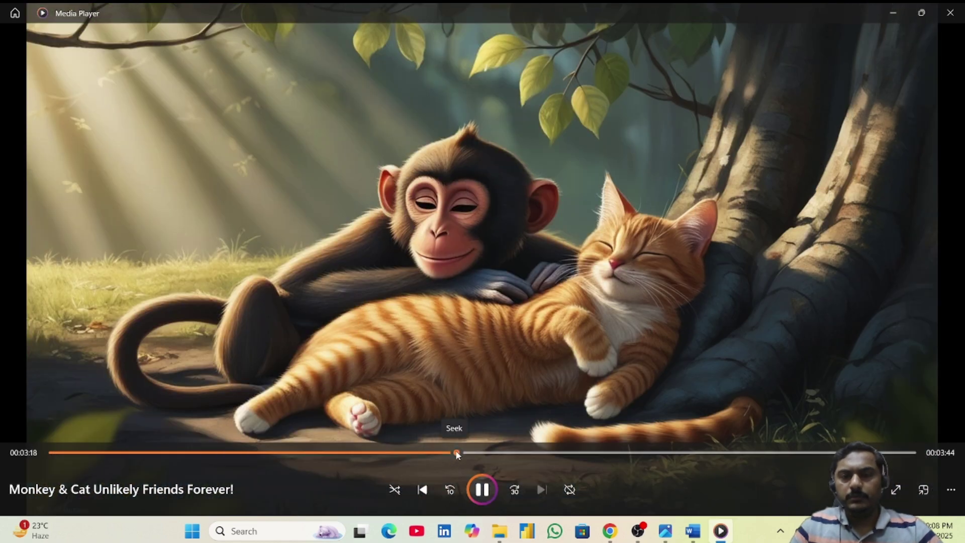
click(636, 453)
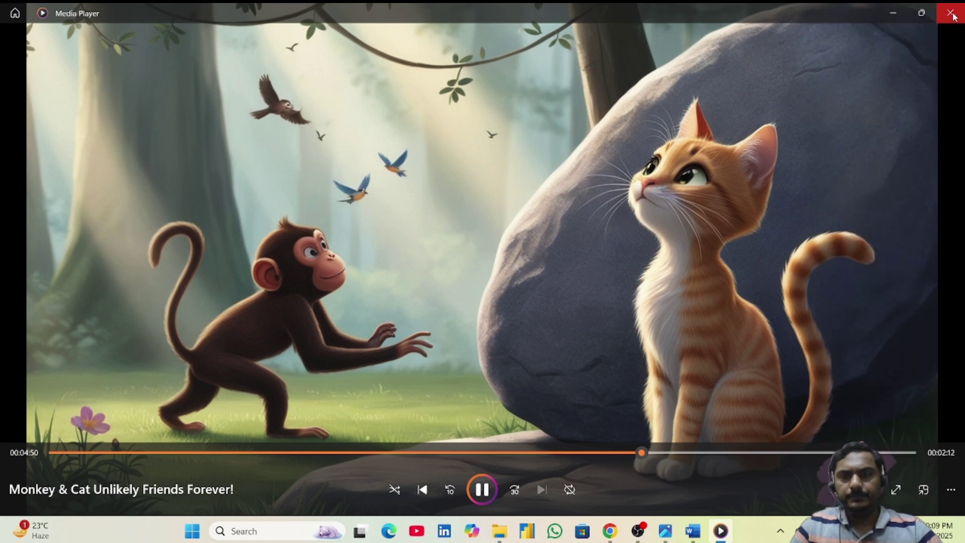
click(951, 14)
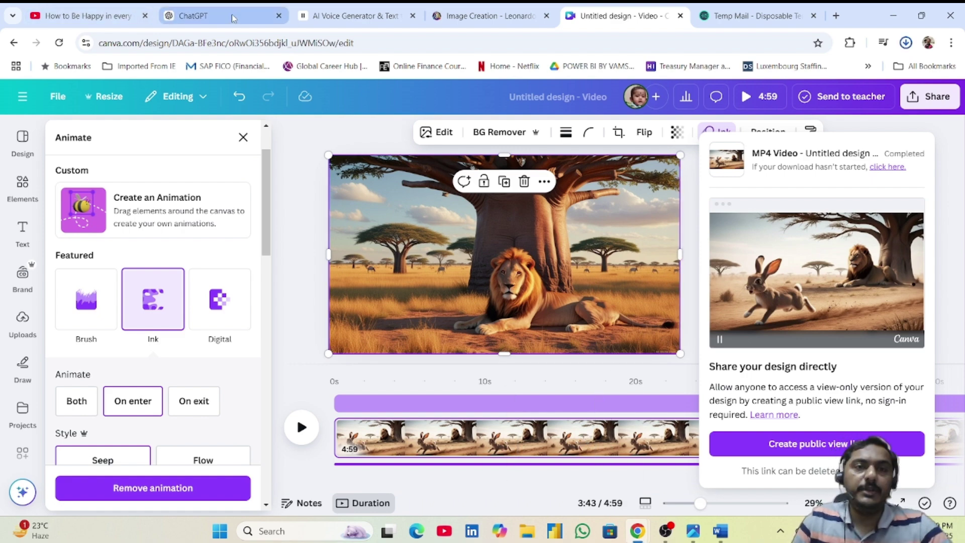
Step: Review the ElevenLabs speech page and the Leonardo rabbit-and-lion image, and return to the Canva design
click(374, 17)
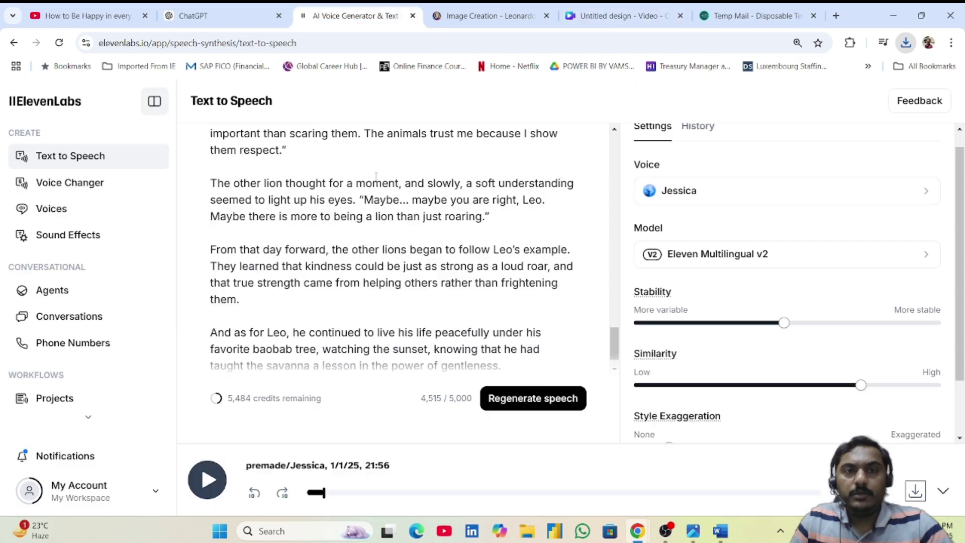
click(495, 22)
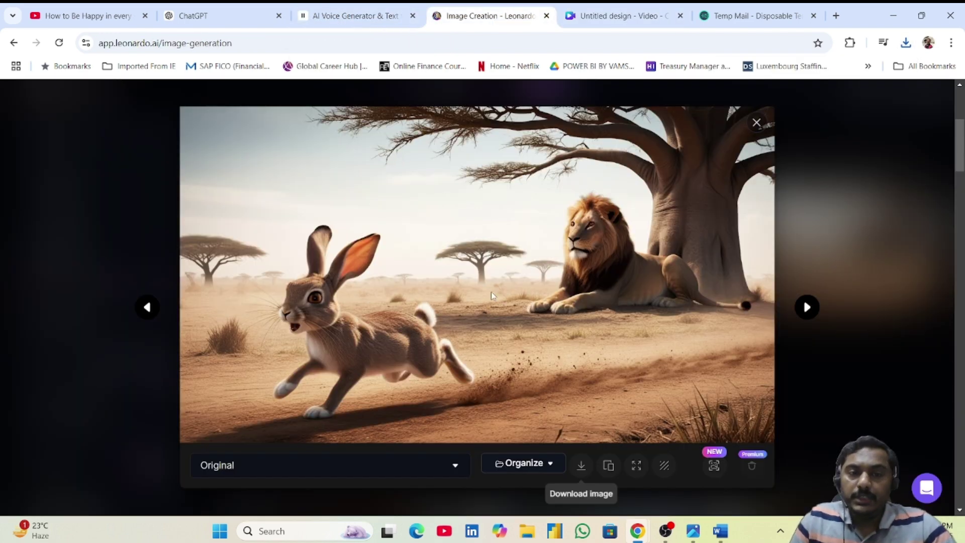
key(ctrl+Tab)
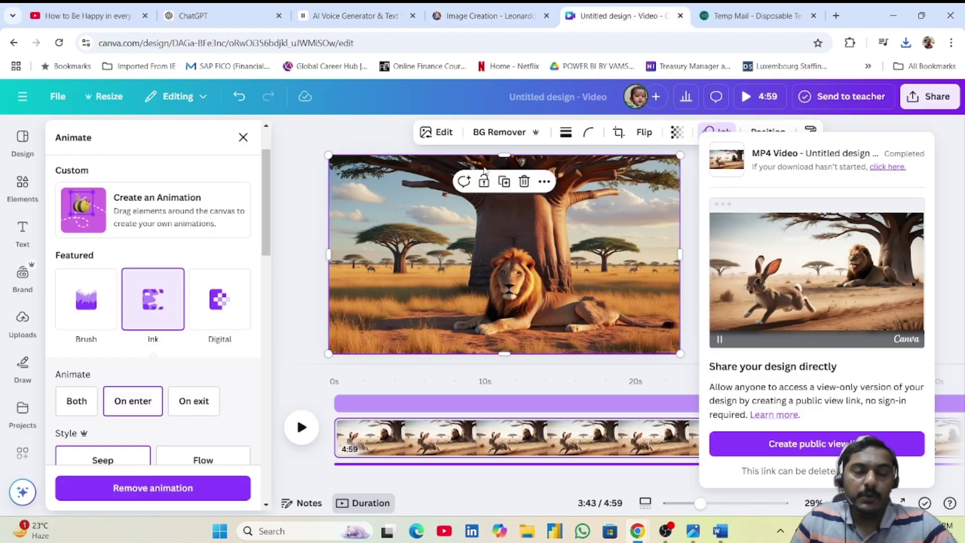